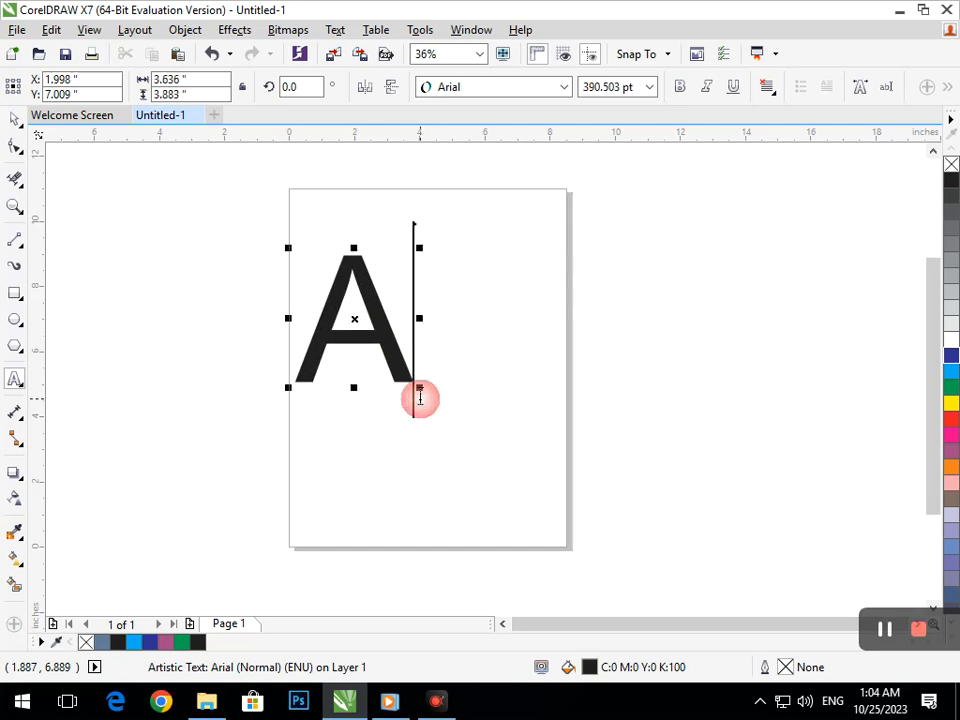
- Draw a circle about 8.06 in wide around the letter A and add a concentric outer circle about 9.16 in wide
click(15, 319)
drag(281, 216, 528, 366)
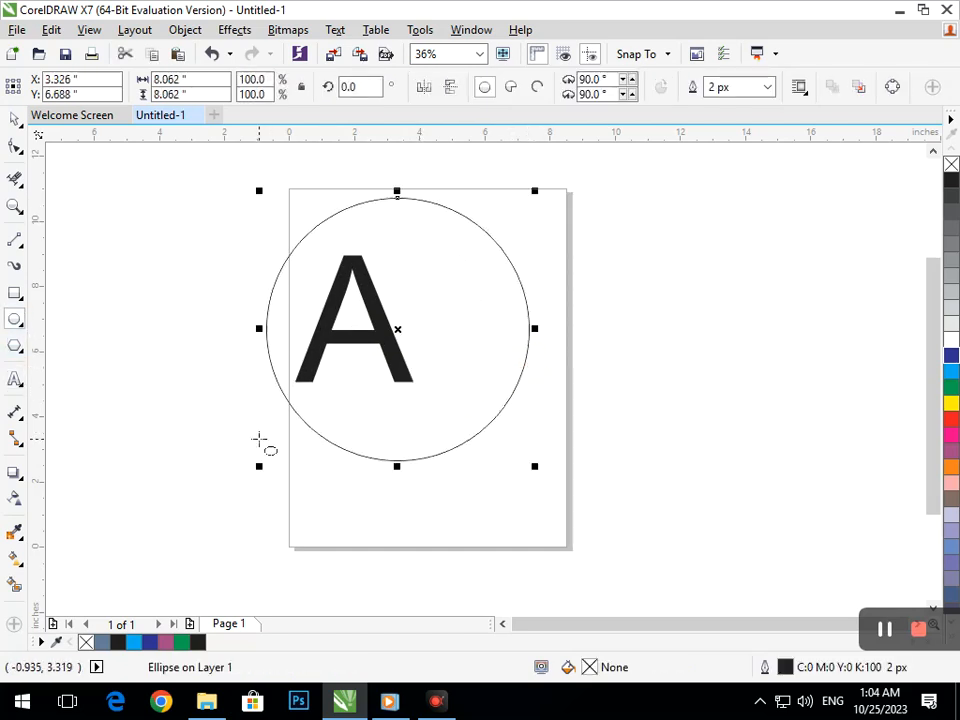
click(257, 467)
drag(257, 467, 220, 485)
click(15, 118)
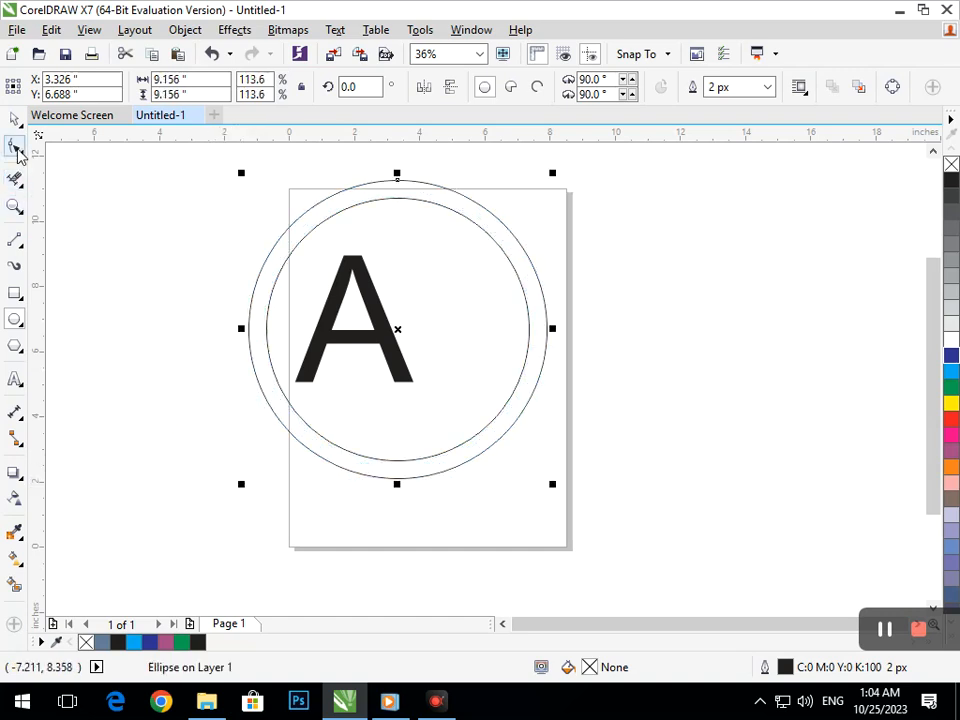
click(105, 238)
drag(379, 330, 300, 378)
key(ctrl+z)
click(146, 402)
key(ctrl+z)
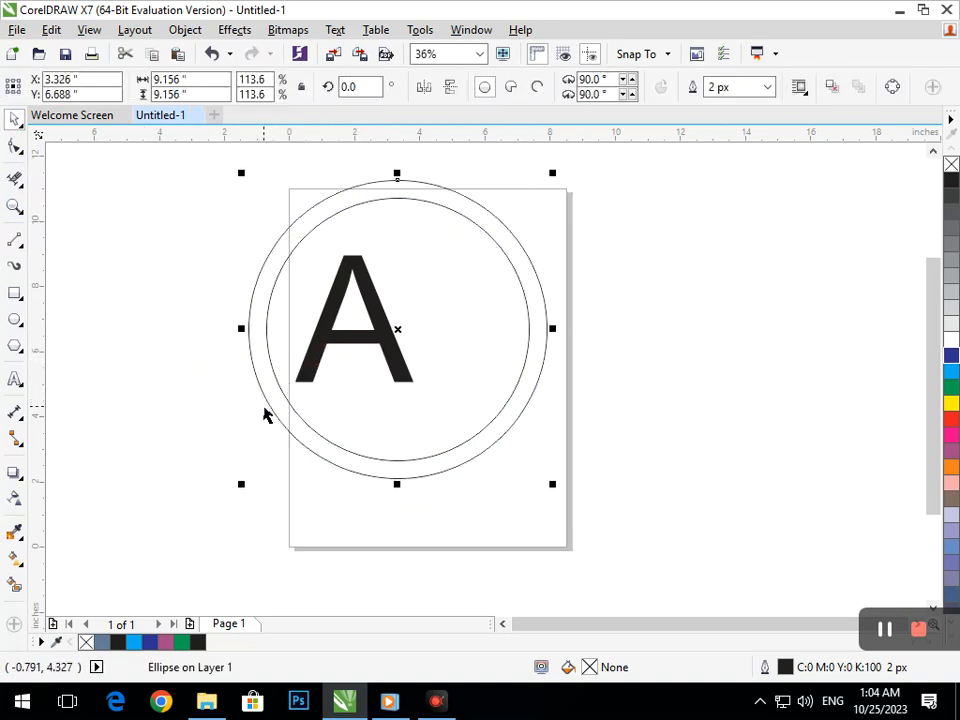
click(358, 392)
drag(317, 358, 254, 404)
key(ctrl+z)
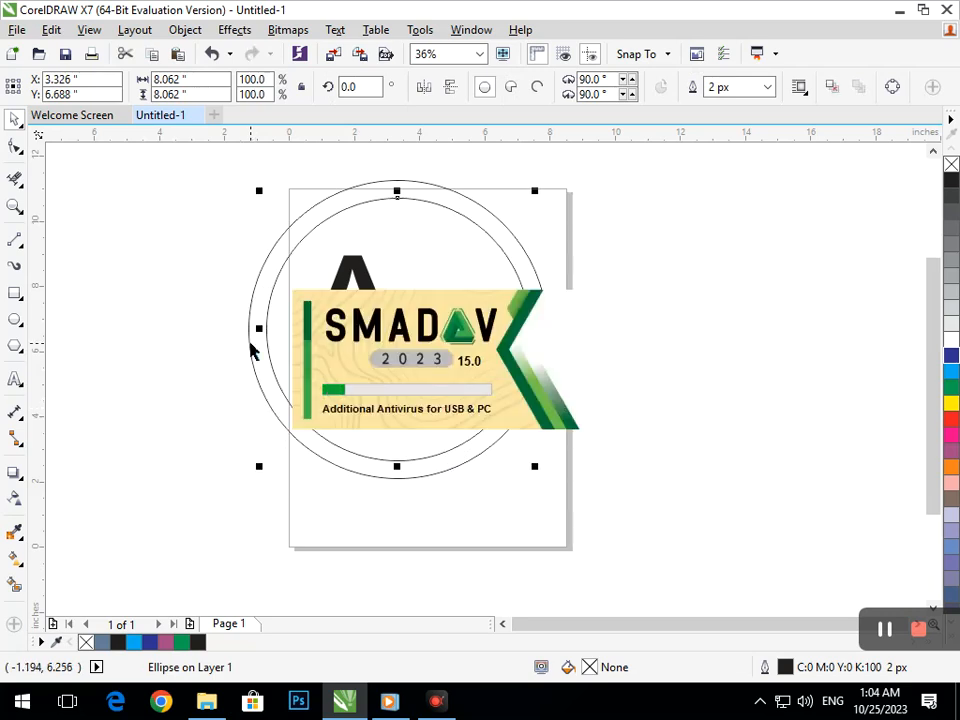
click(270, 388)
- Convert the letter A to curves and extend the foot of its left leg diagonally down and outward past the inner circle
click(347, 274)
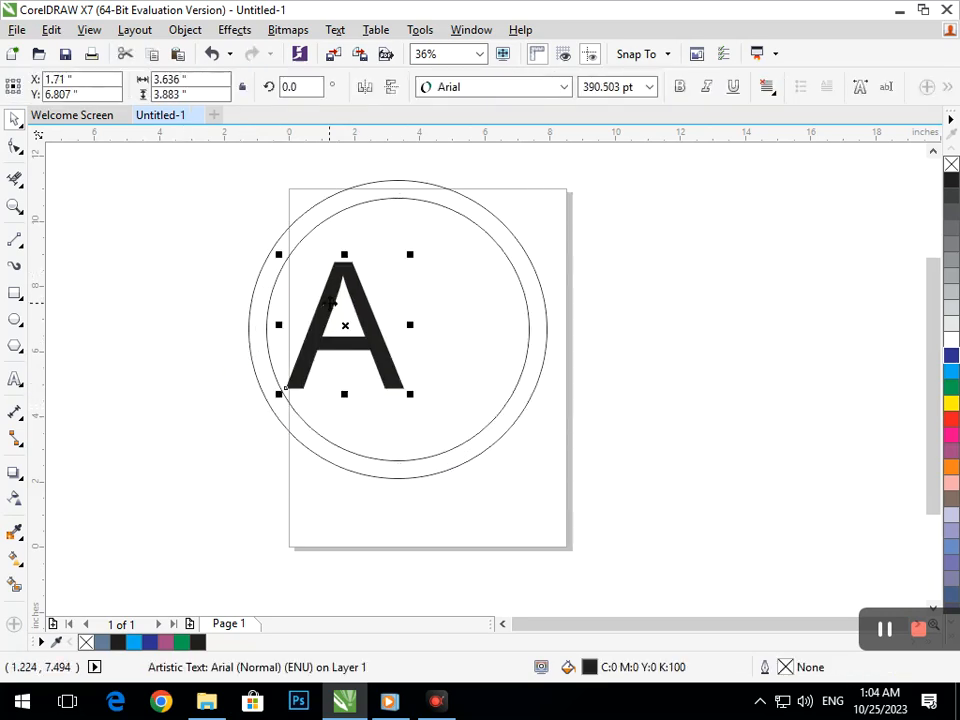
key(ctrl+z)
key(ctrl+q)
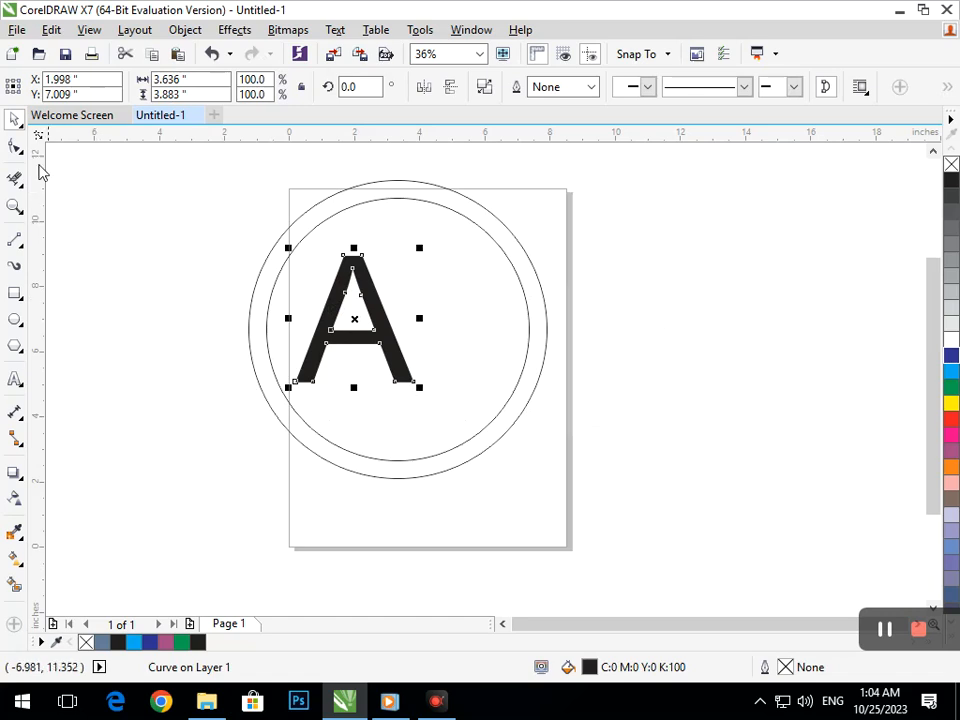
key(F10)
drag(345, 405, 262, 362)
drag(298, 383, 264, 469)
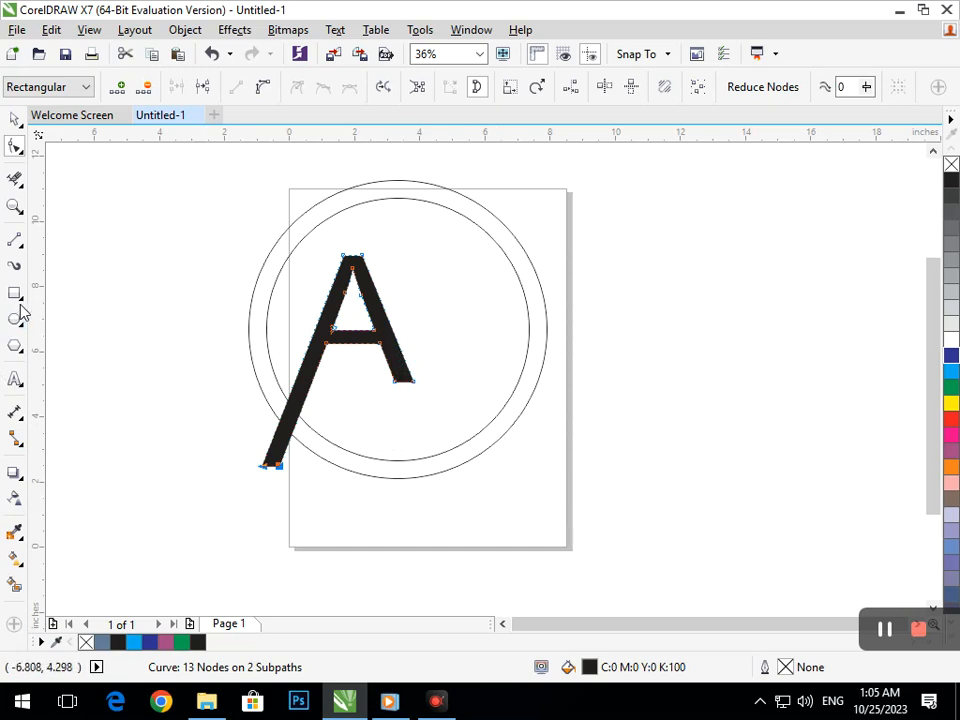
- Select both circles, scale them together to about 7.28 in across and reposition them around the letter A
click(17, 378)
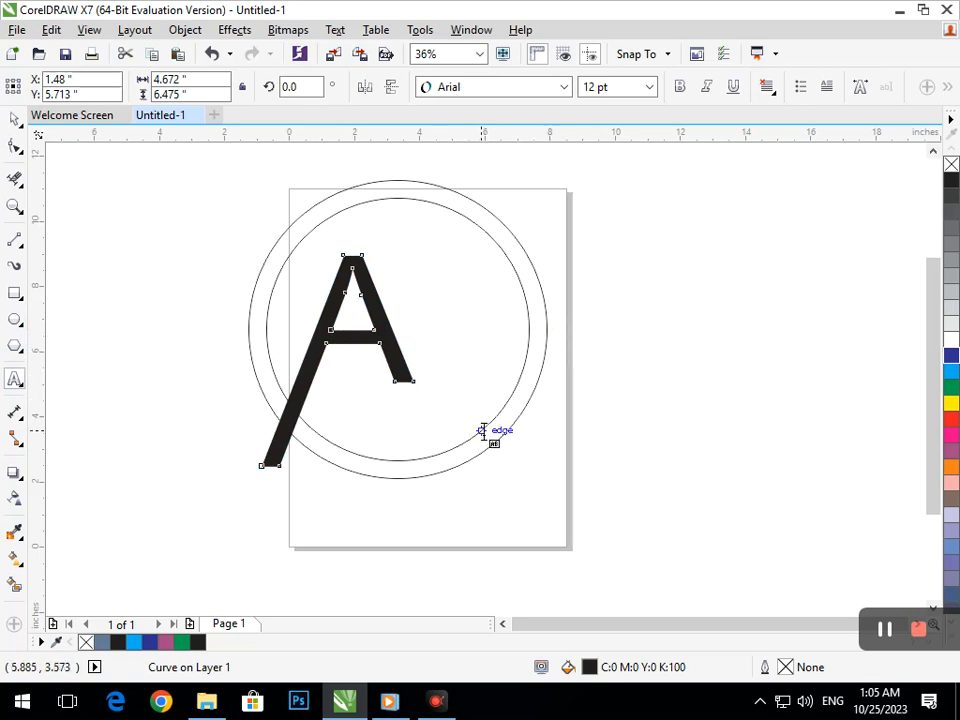
click(14, 119)
click(79, 256)
mouse_move(362, 458)
mouse_down()
mouse_move(343, 461)
mouse_move(353, 461)
mouse_up()
key(ctrl+z)
shift+click(398, 484)
drag(245, 484, 276, 467)
drag(362, 436, 333, 455)
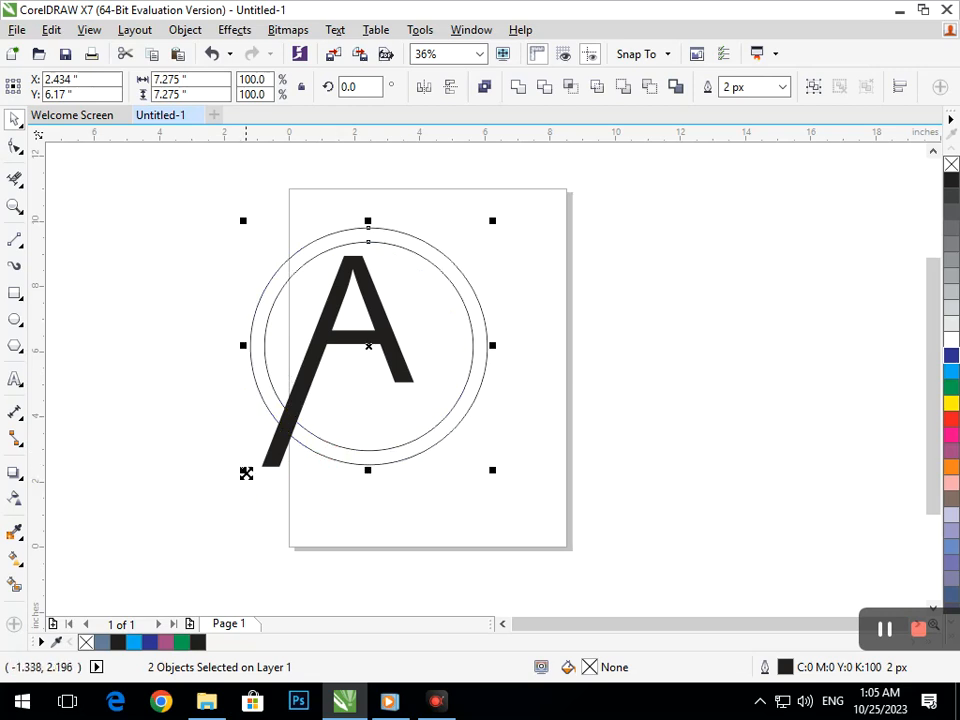
- Shrink the two circles to about 5.68 in across and shift them so the A's long leg extends outside the ring
drag(243, 469, 253, 461)
drag(321, 446, 327, 431)
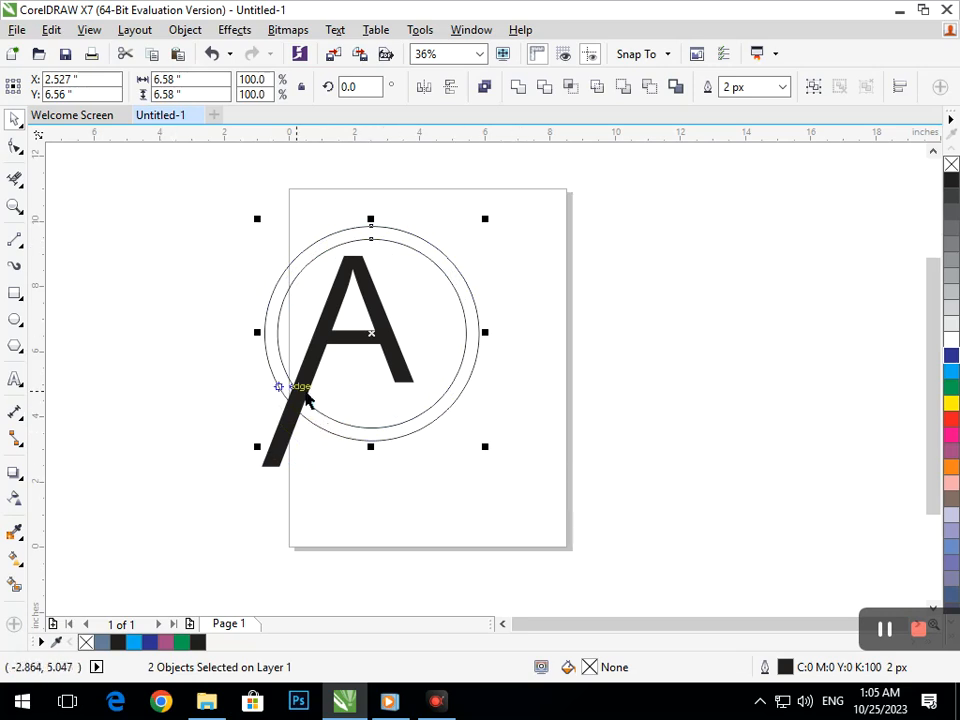
drag(263, 452, 268, 437)
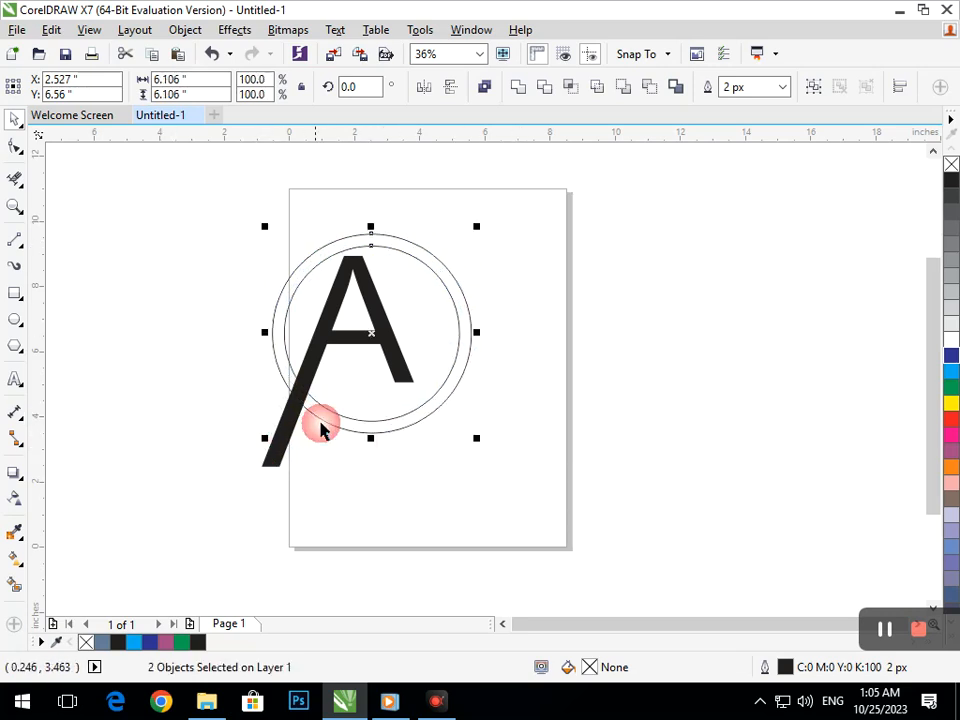
drag(358, 426, 339, 431)
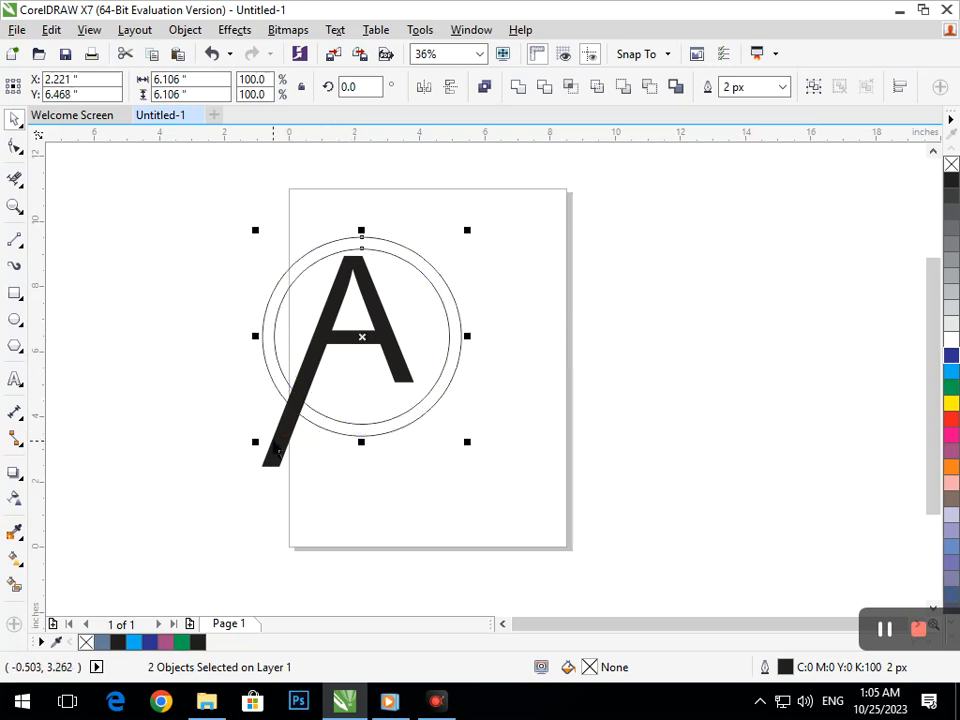
drag(254, 443, 262, 435)
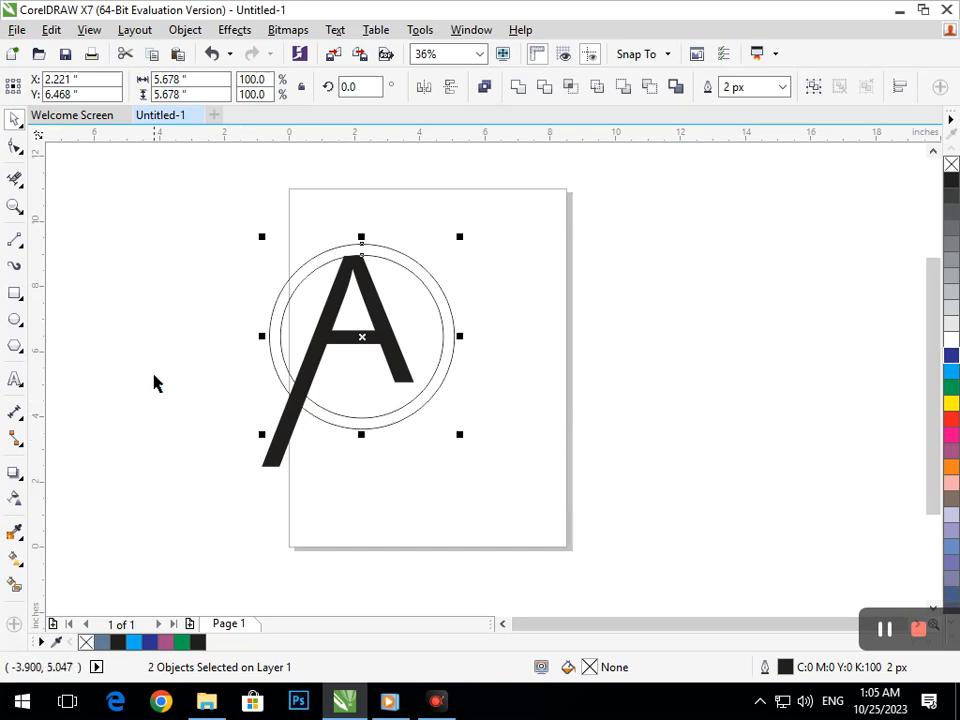
- Remove the fill from the letter A and give it a black outline
click(273, 469)
click(272, 462)
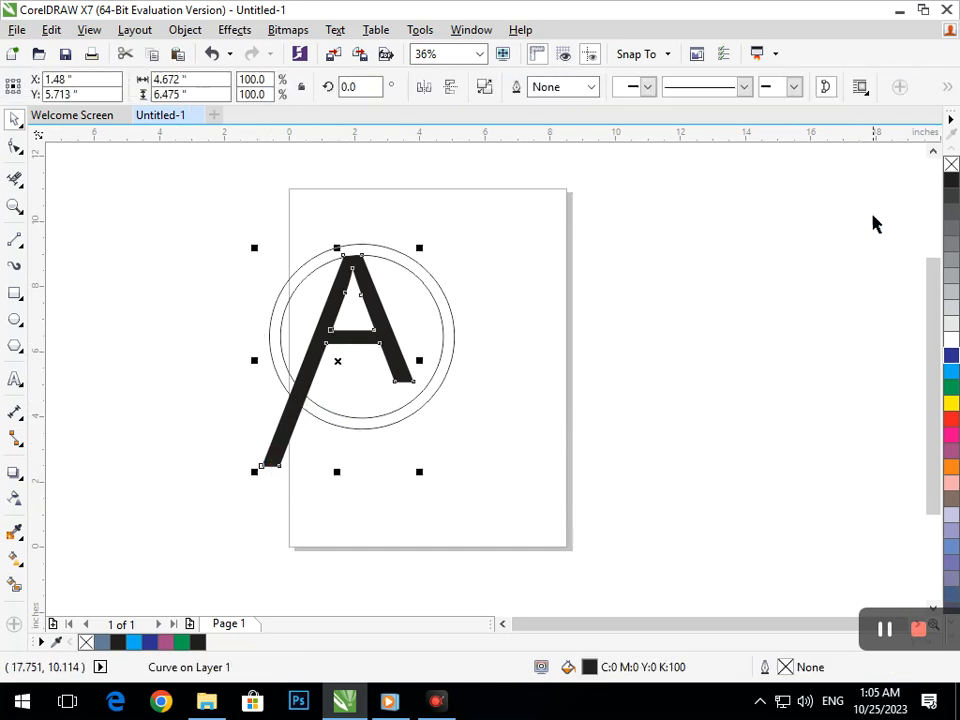
click(951, 166)
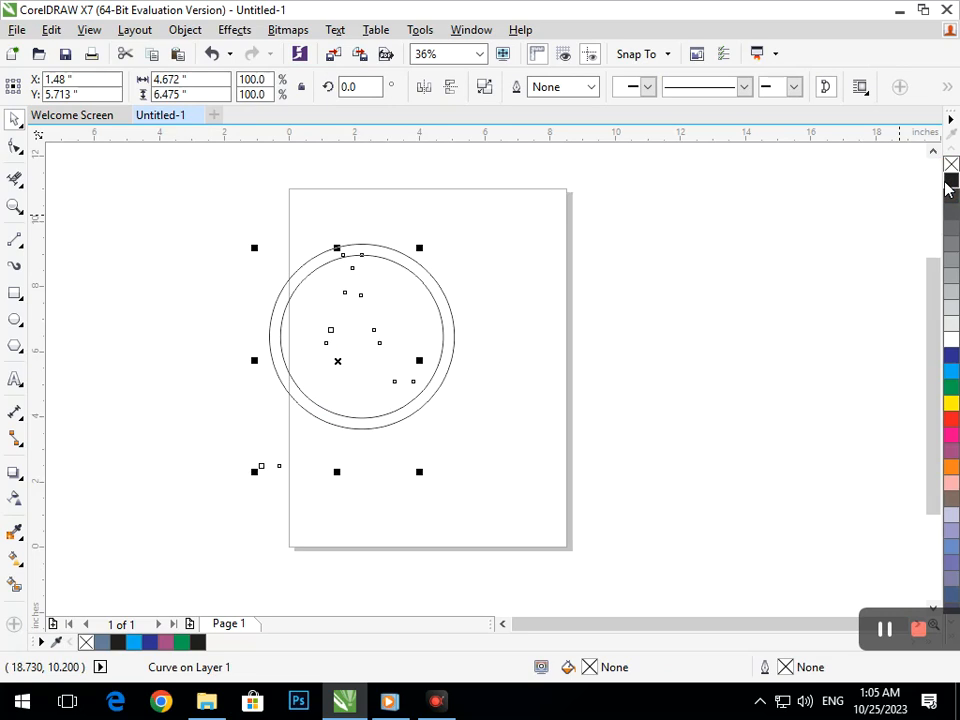
right_click(951, 180)
click(800, 318)
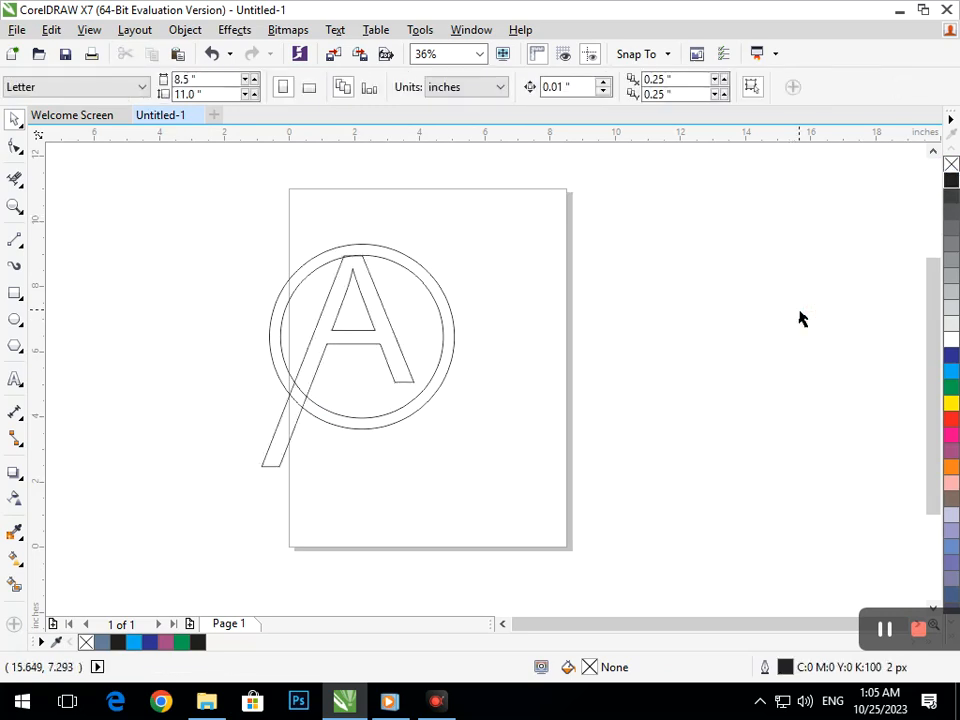
- Scale both circles to about 5.08 in across and align the outer circle's top with the top of the A
click(361, 420)
shift+click(274, 452)
drag(259, 437, 272, 426)
drag(341, 415, 339, 428)
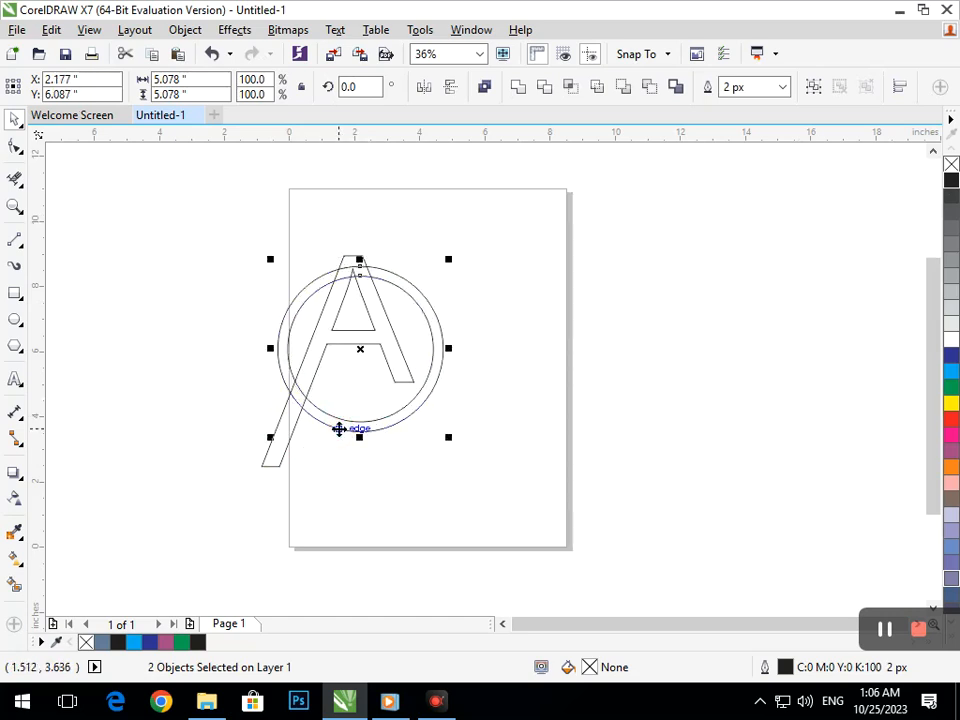
mouse_move(339, 428)
mouse_down()
mouse_move(339, 407)
mouse_move(347, 414)
mouse_up()
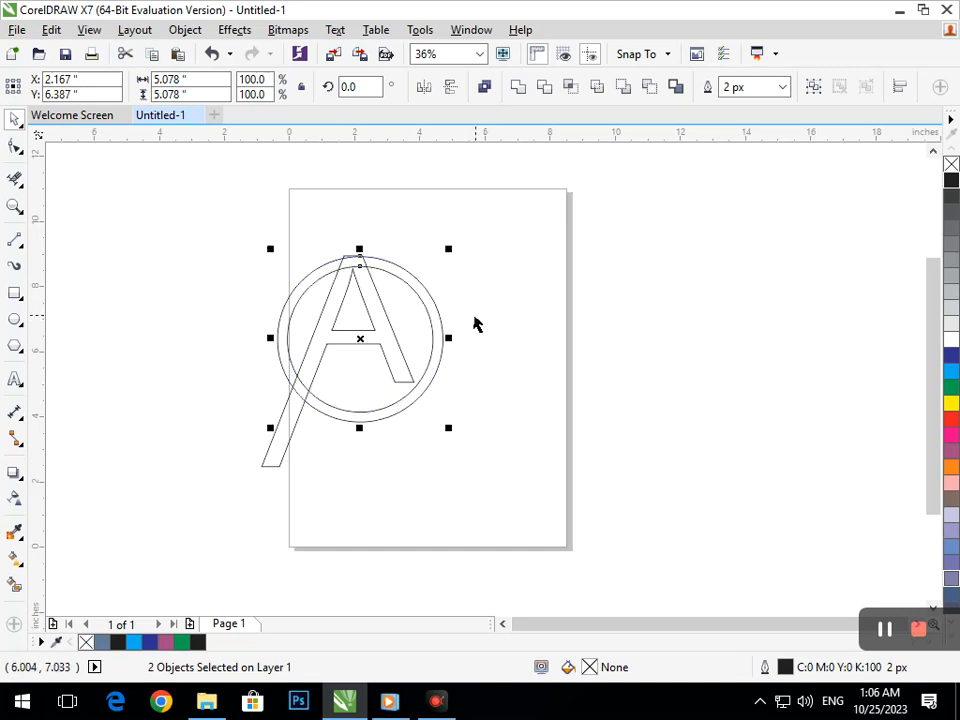
- Add a letter R in Arial beside the page and enlarge it to about 524 pt
click(15, 382)
click(737, 351)
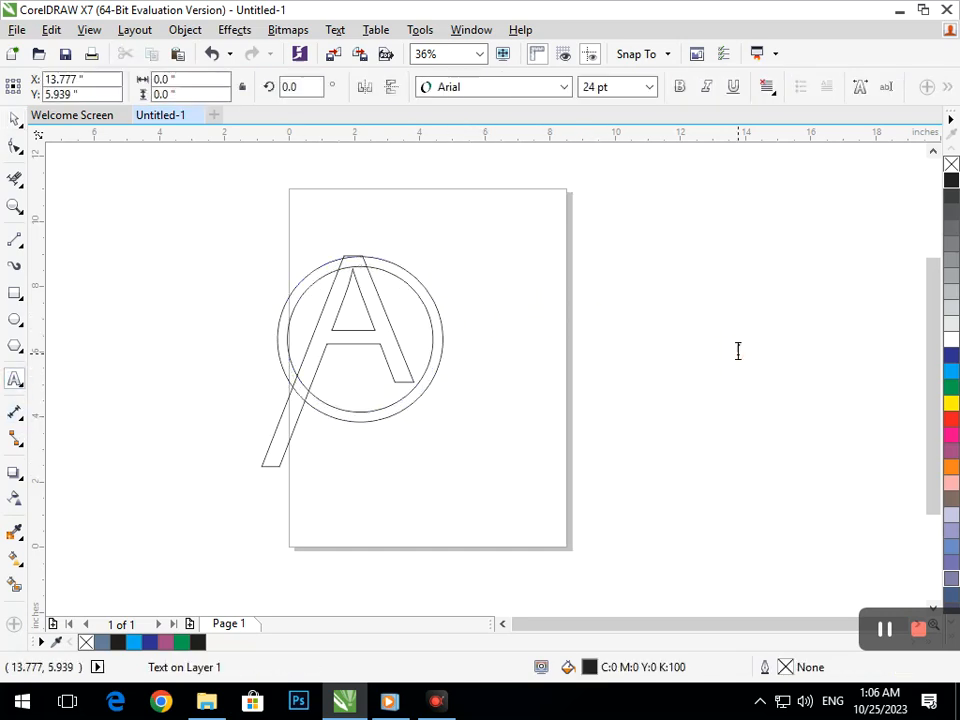
drag(731, 361, 653, 505)
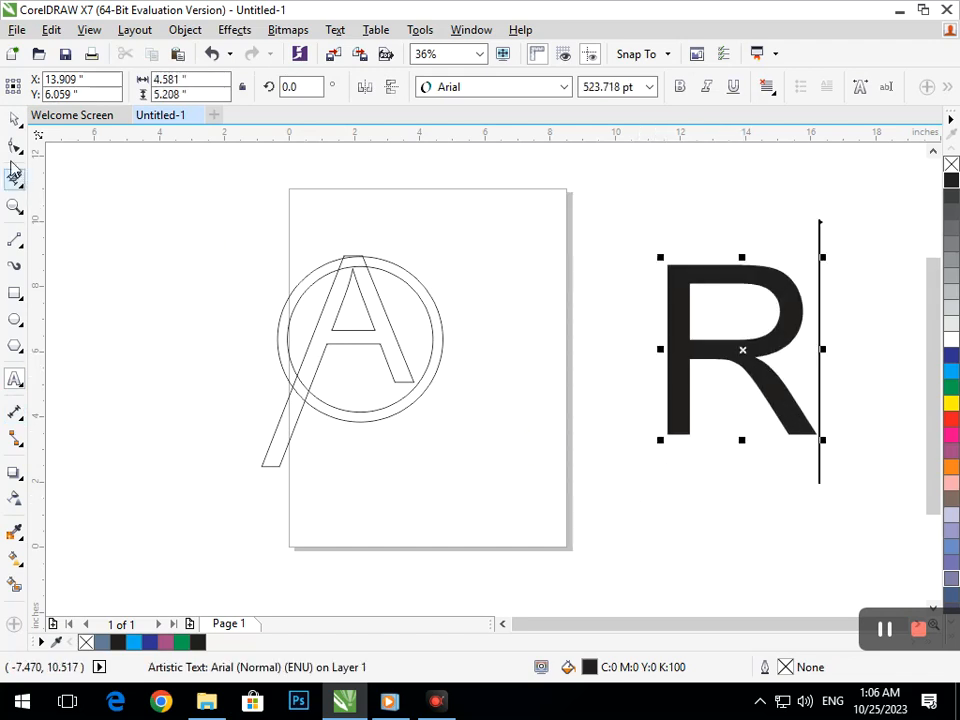
- Draw a rectangle about 2.02 by 1.73 in across the R's stem, level with the opening of its bowl
click(15, 292)
drag(688, 283, 621, 341)
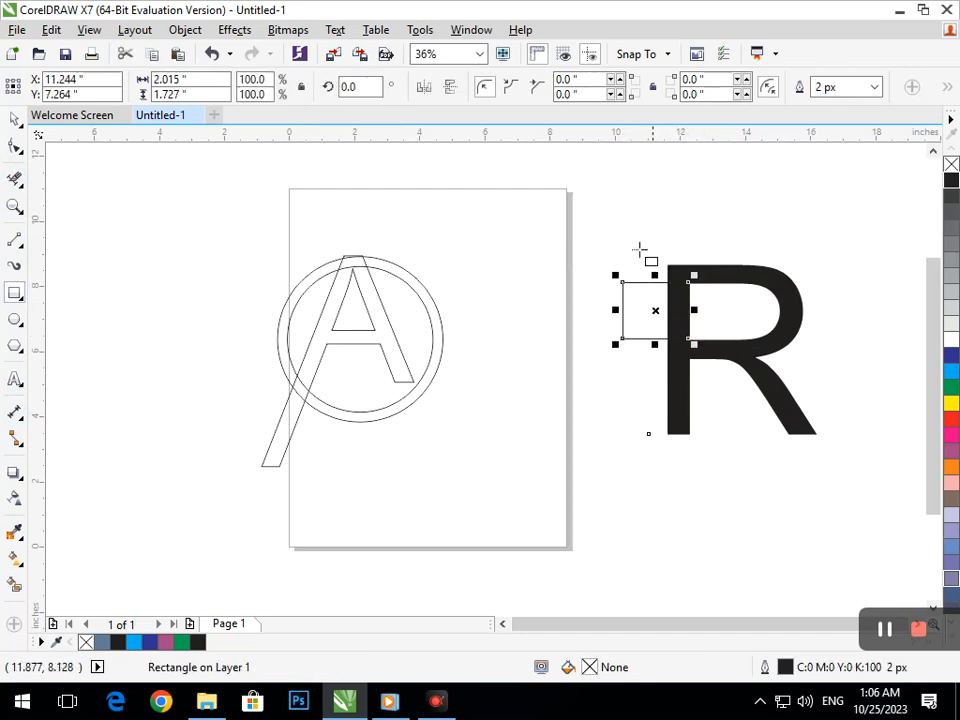
key(F2)
drag(619, 248, 765, 381)
drag(428, 368, 560, 457)
key(space)
key(ctrl+z)
click(454, 407)
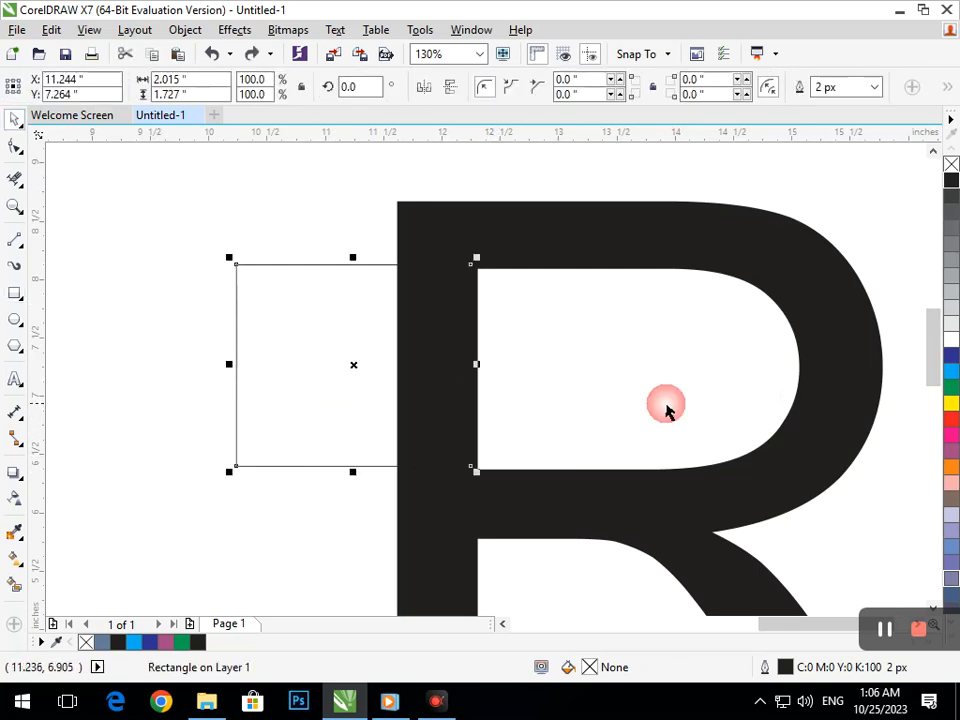
- Give the rectangle a blue outline 10 px wide
right_click(951, 355)
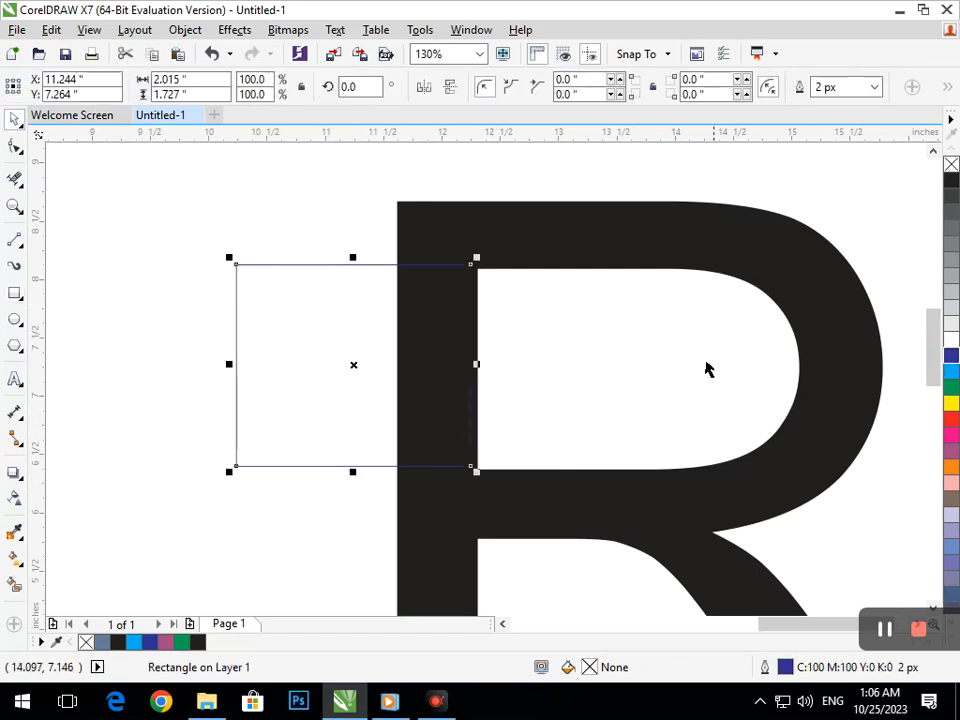
click(870, 88)
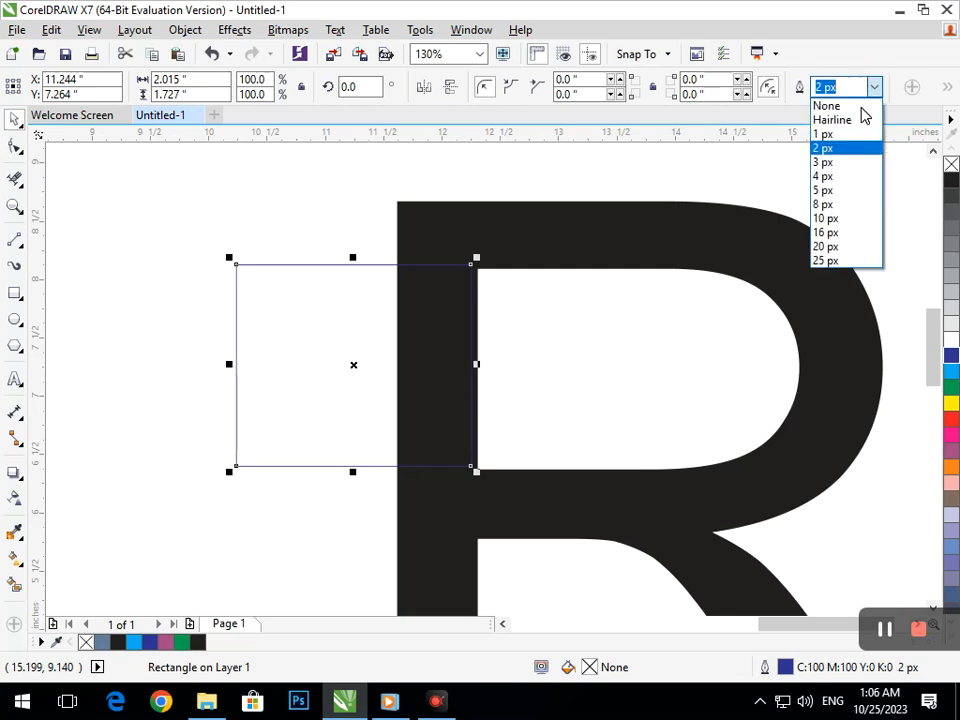
click(843, 182)
click(875, 88)
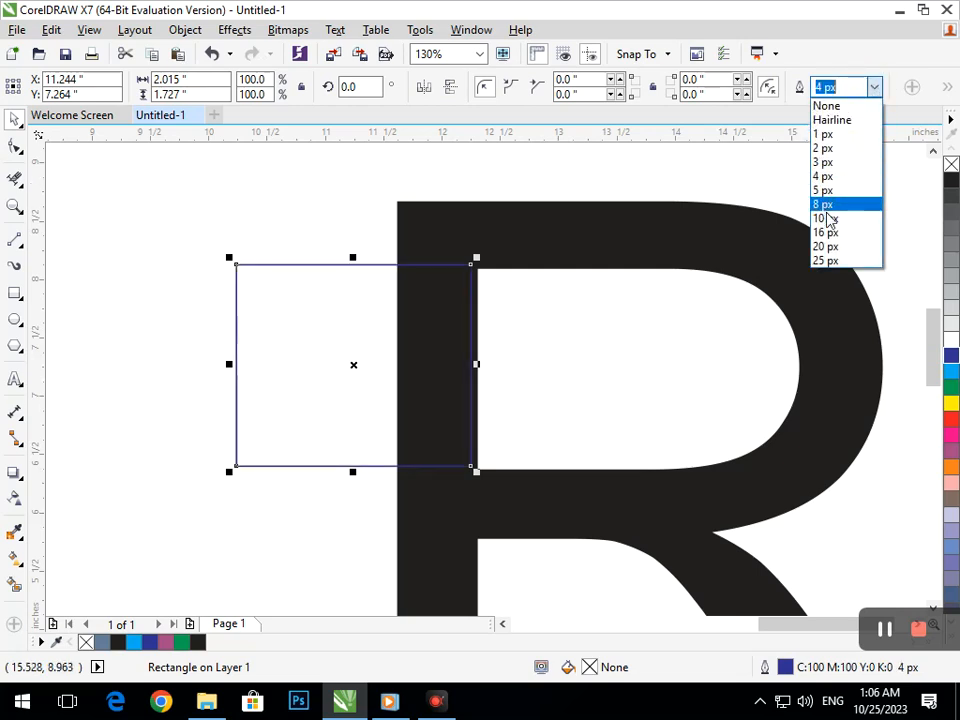
click(844, 215)
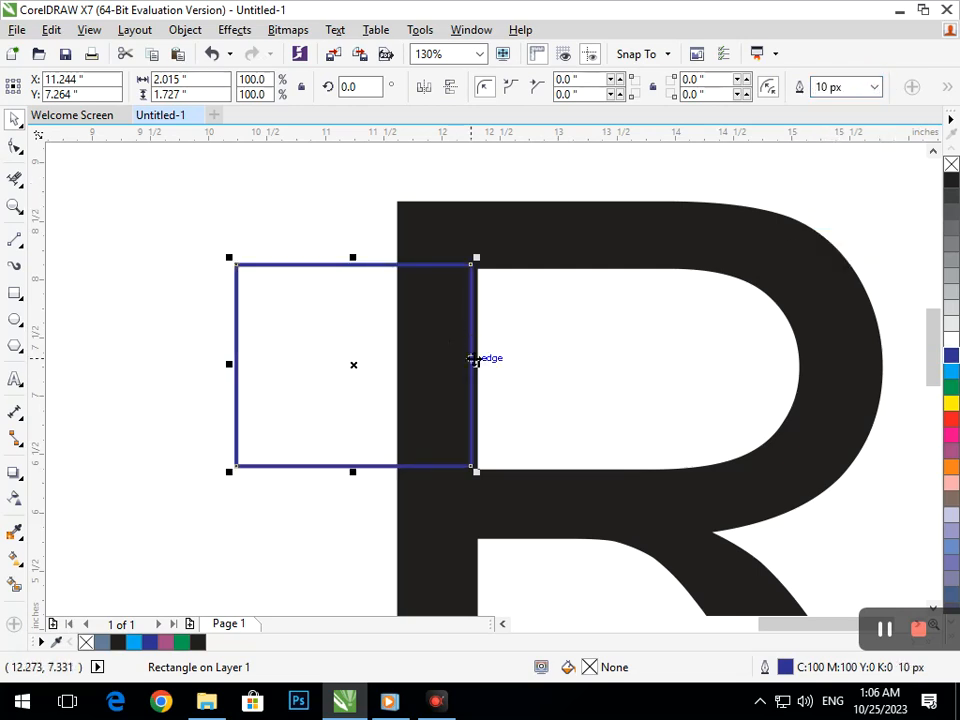
- Widen the rectangle to about 2.27 in past the R's stem and nudge it down 0.02 in to match the bowl opening
drag(476, 364, 506, 374)
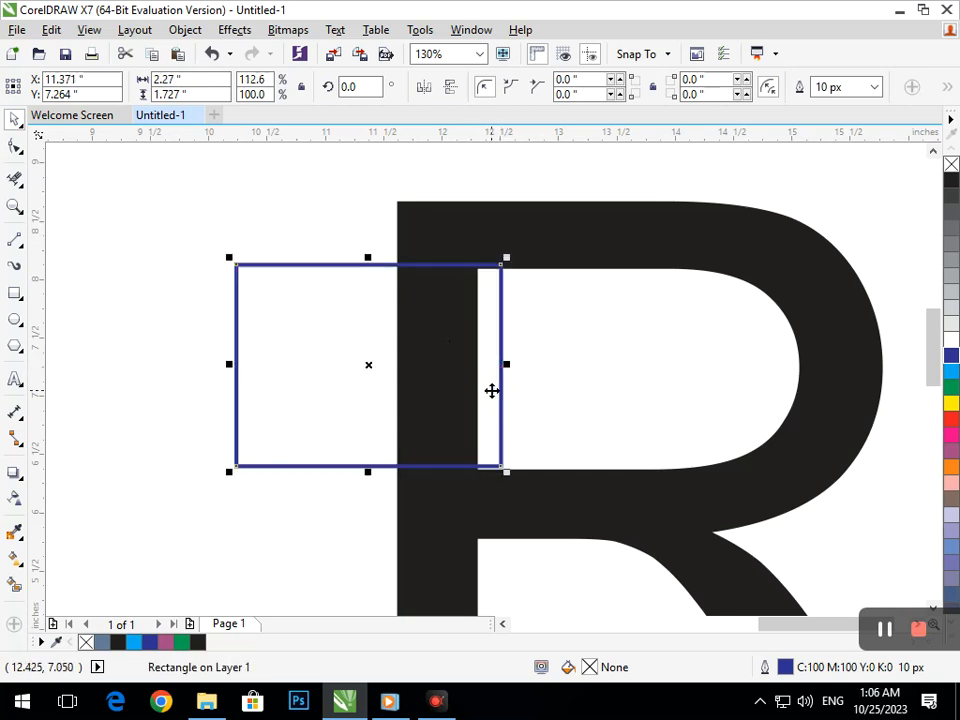
key(Down)
key(Down)
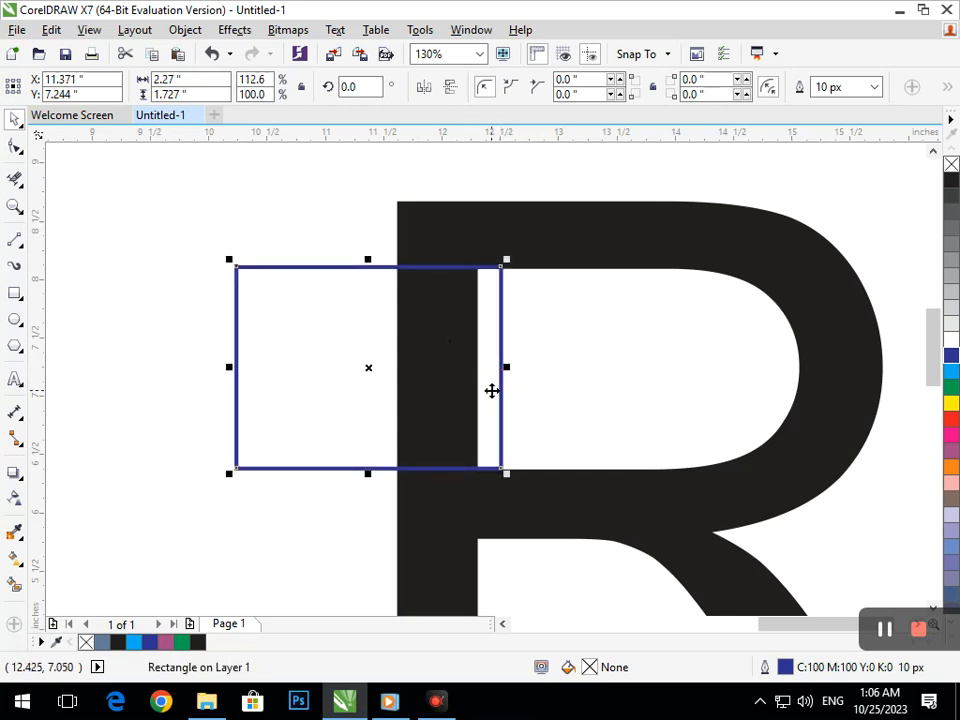
- Trim the R's stem with the blue rectangle and delete the rectangle
click(101, 359)
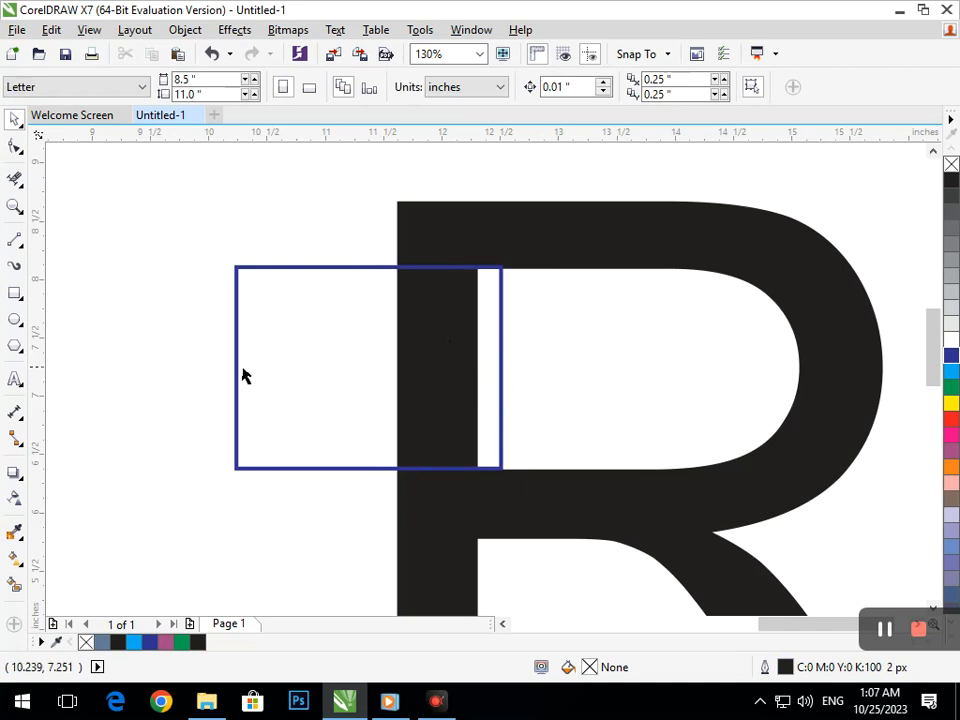
click(238, 376)
shift+click(709, 229)
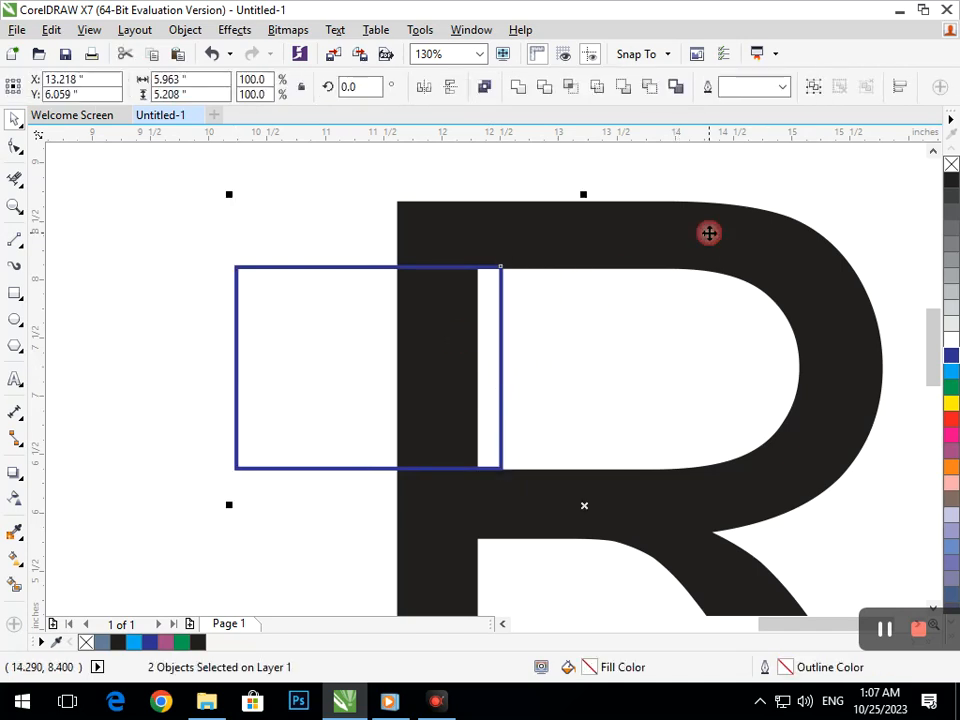
click(541, 89)
click(300, 377)
key(Delete)
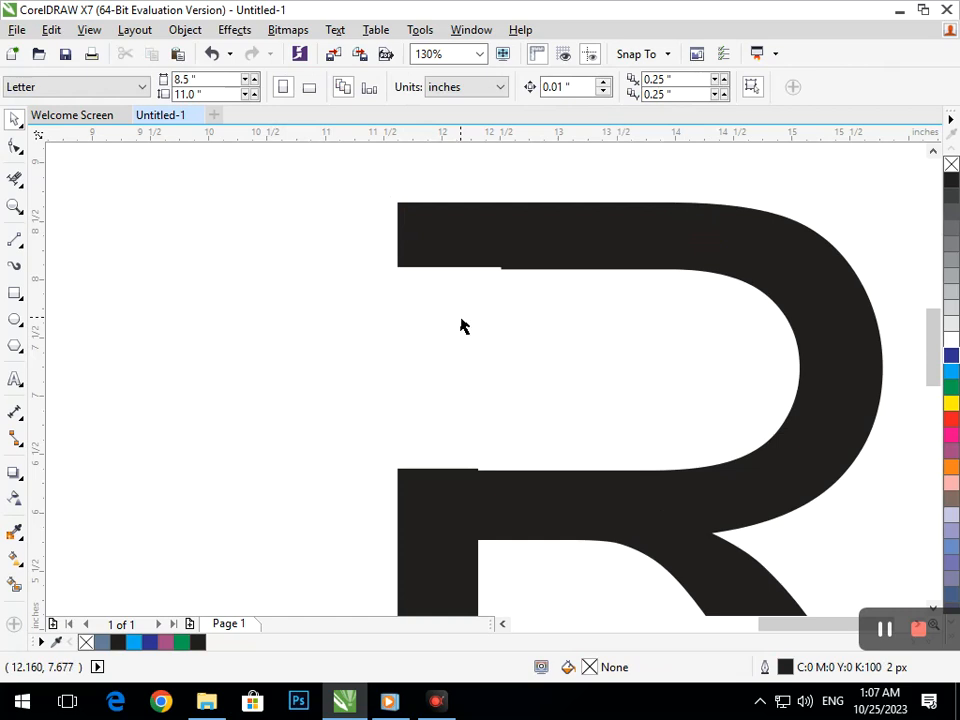
- Delete the extra corner node at the small notch on the lower edge of the R's upper arm
drag(452, 279, 545, 308)
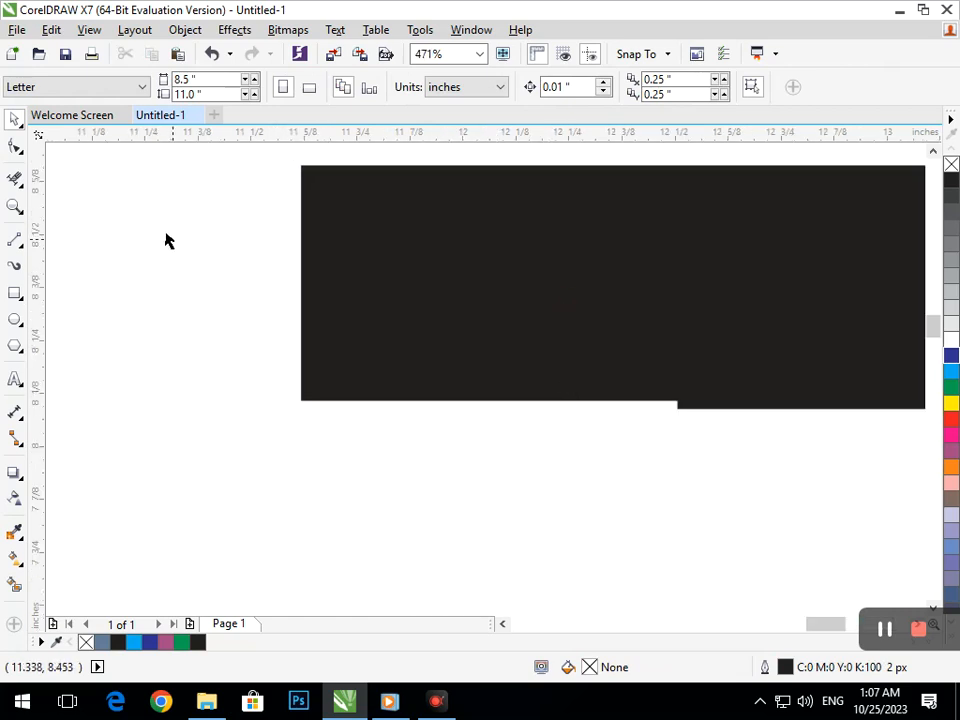
click(14, 147)
click(349, 384)
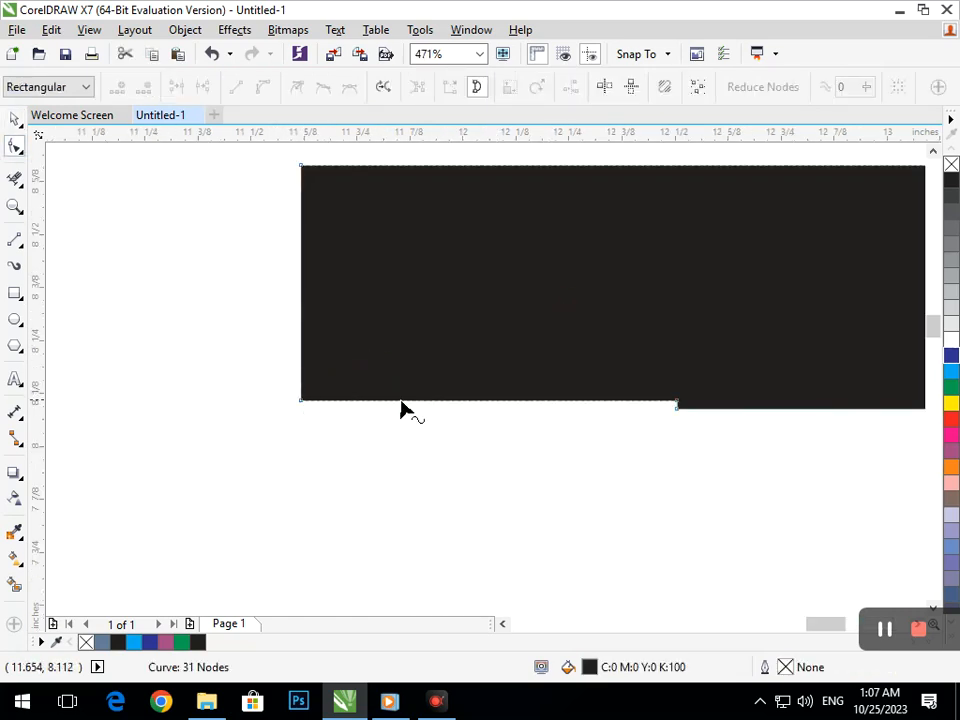
scroll(670, 405, up, 5)
click(741, 454)
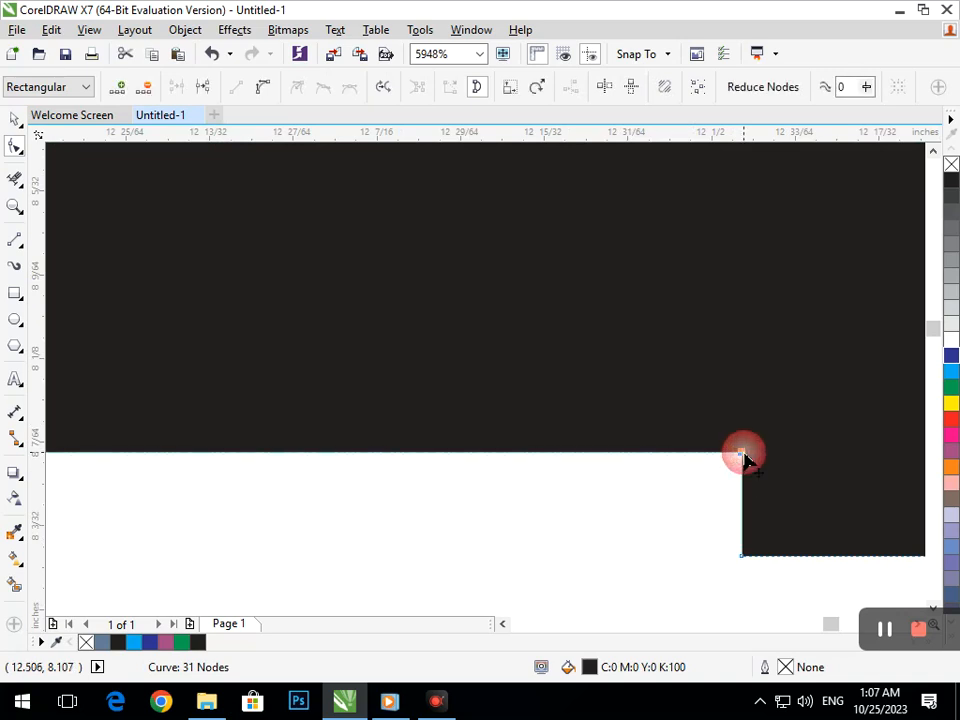
key(Delete)
scroll(411, 476, down, 5)
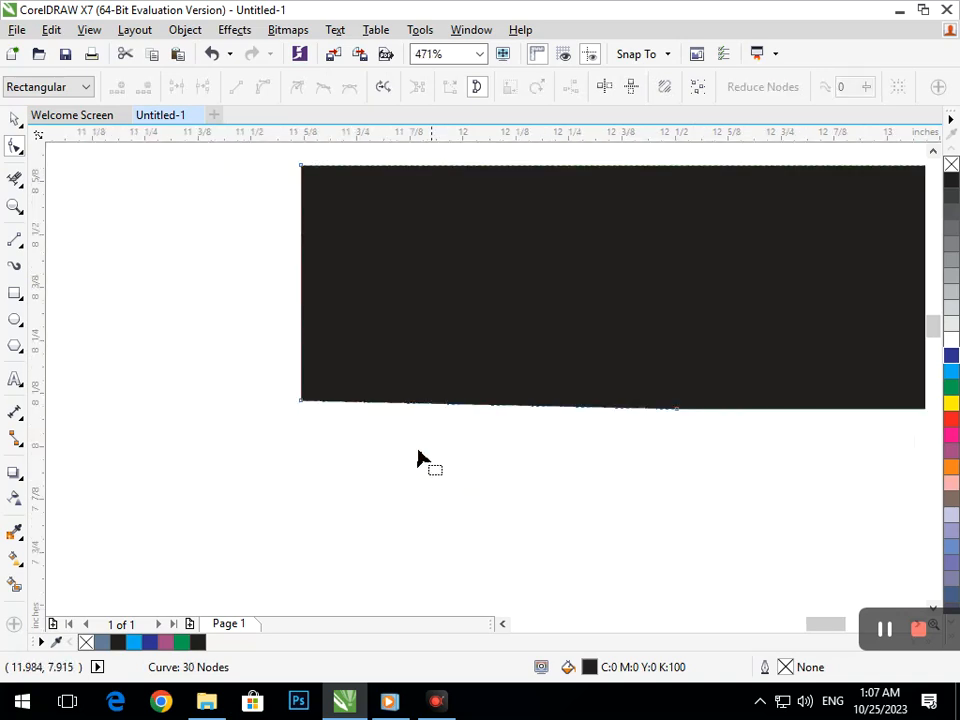
- Nudge the outer lower corner node of the R's upper arm down until its bottom edge is horizontal
click(302, 401)
key(Down)
key(Down)
key(Down)
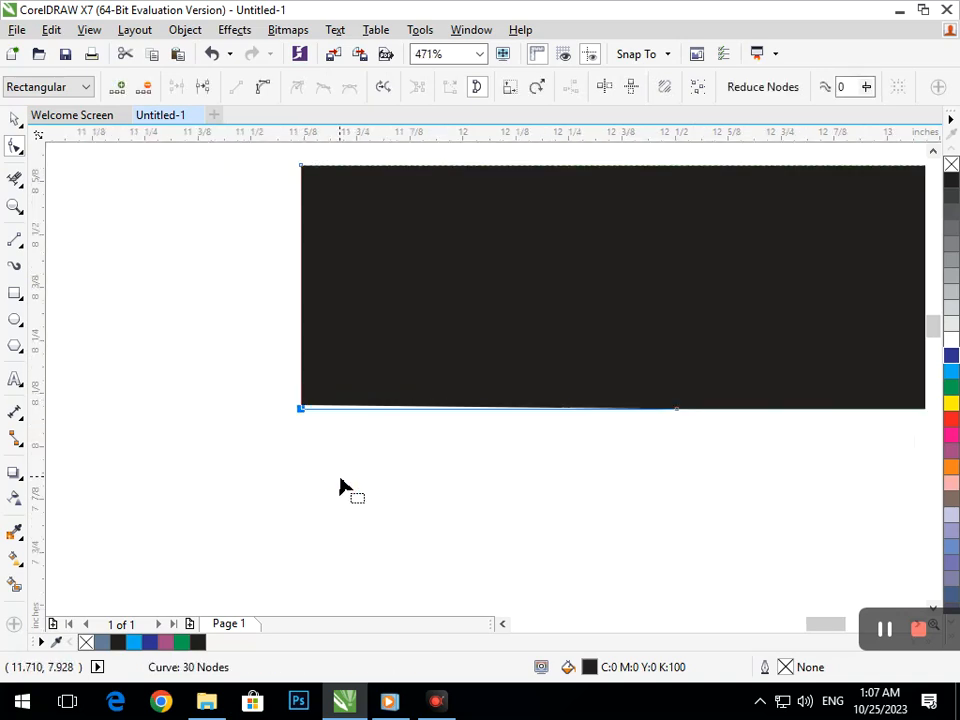
key(Up)
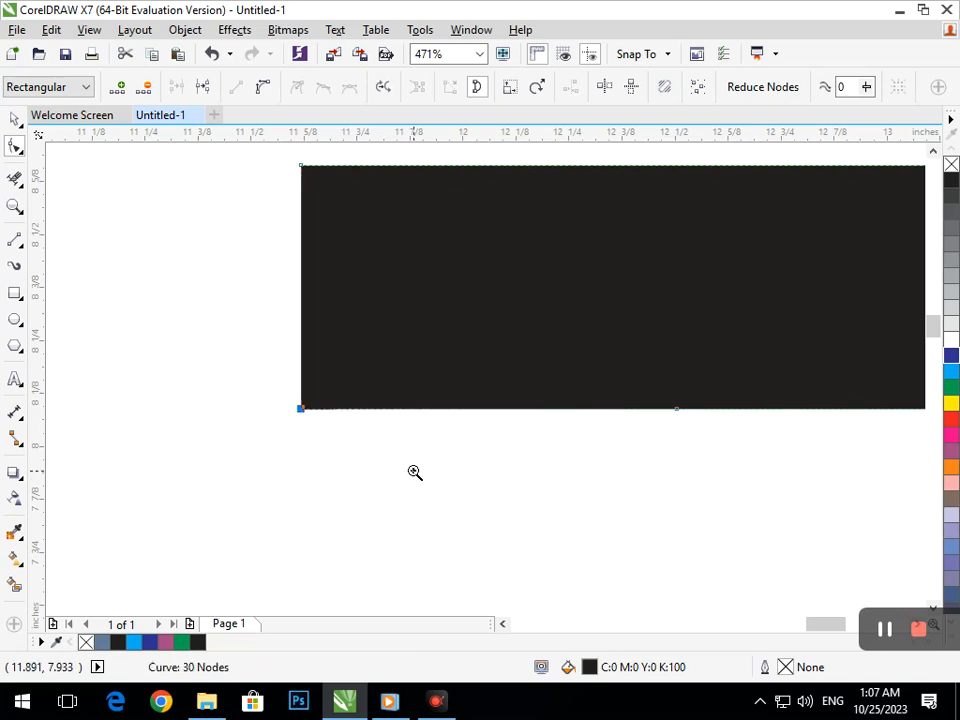
- Delete the extra notch node atop the R's stem and nudge the stem's outer top corner down level with the adjoining edge
scroll(541, 541, down, 3)
scroll(498, 523, up, 3)
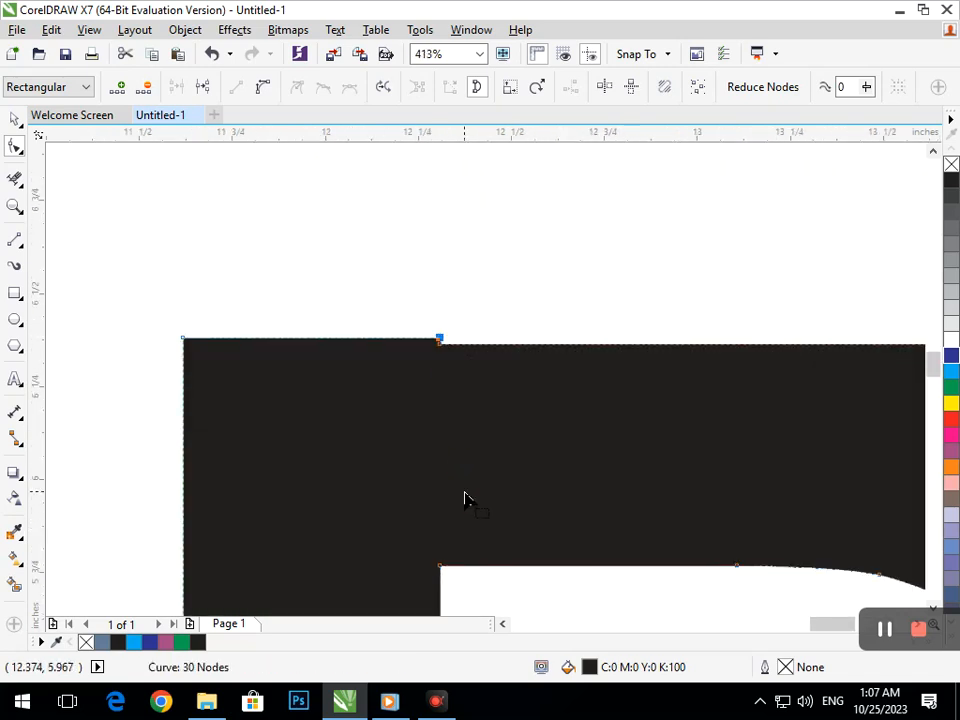
key(Delete)
click(184, 340)
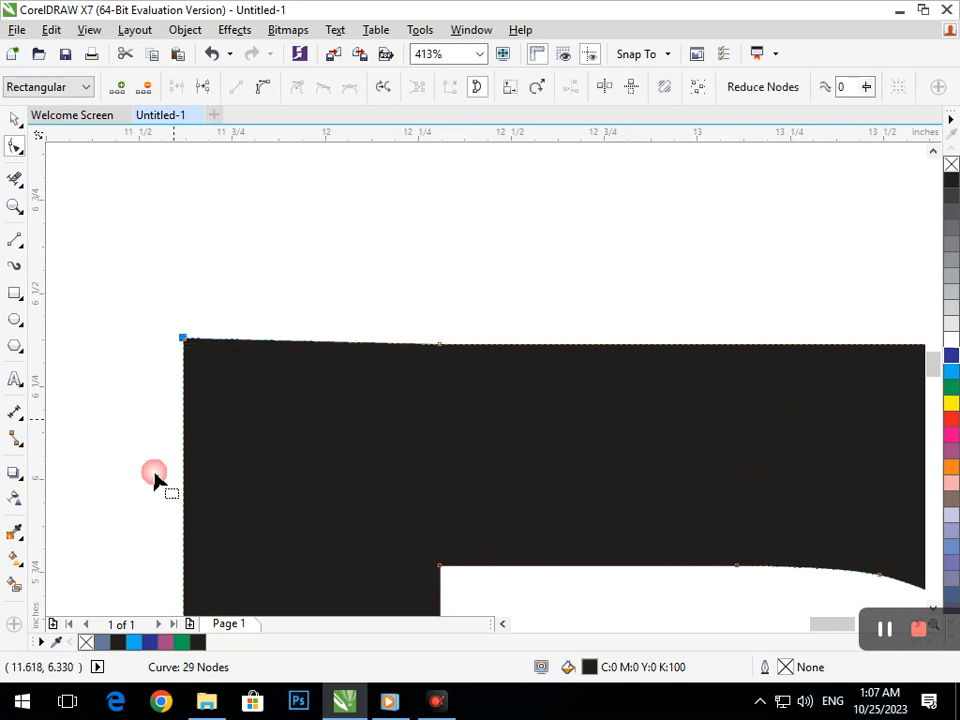
key(Down)
key(Down)
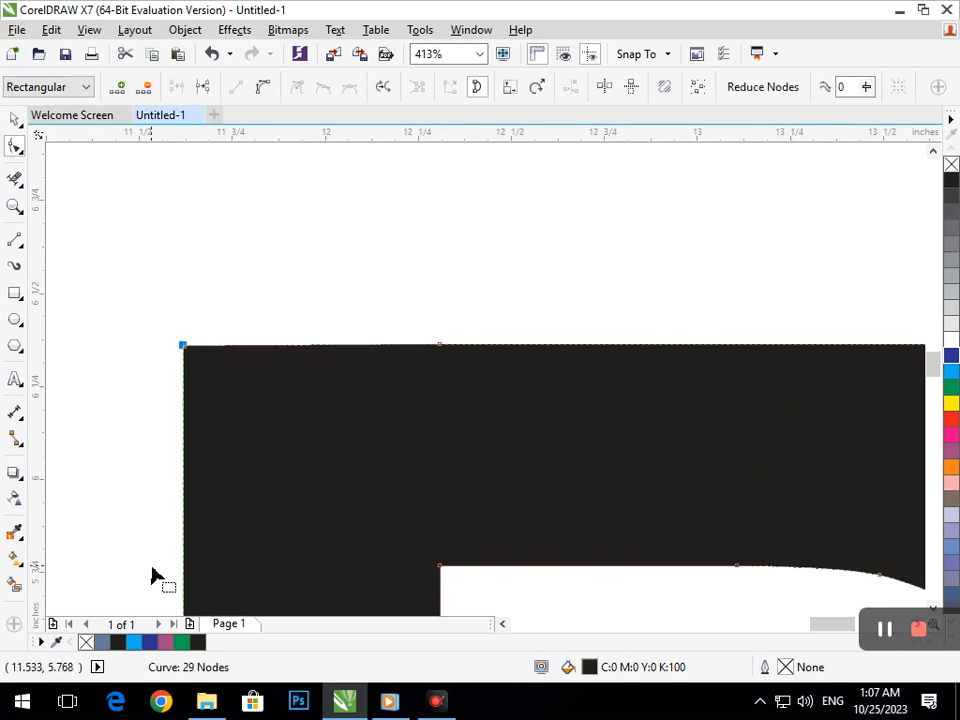
- Move the R closer to the ringed A and draw a diagonal line about 2.08 by 6.67 in across it
scroll(136, 554, up, 1)
scroll(284, 420, down, 1)
scroll(305, 391, down, 4)
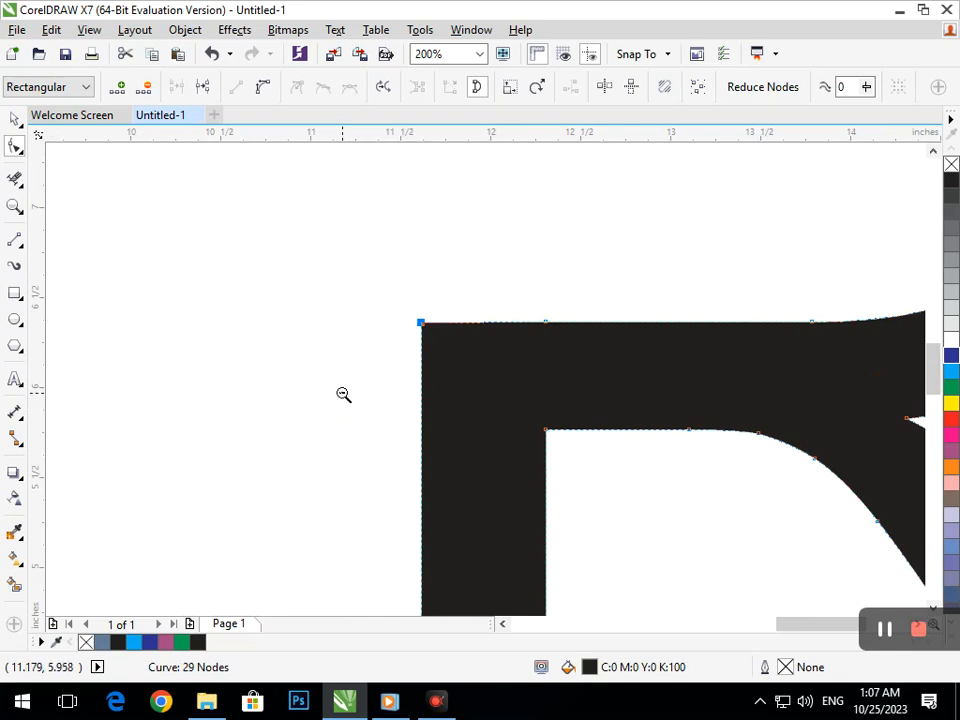
click(12, 122)
drag(497, 381, 358, 377)
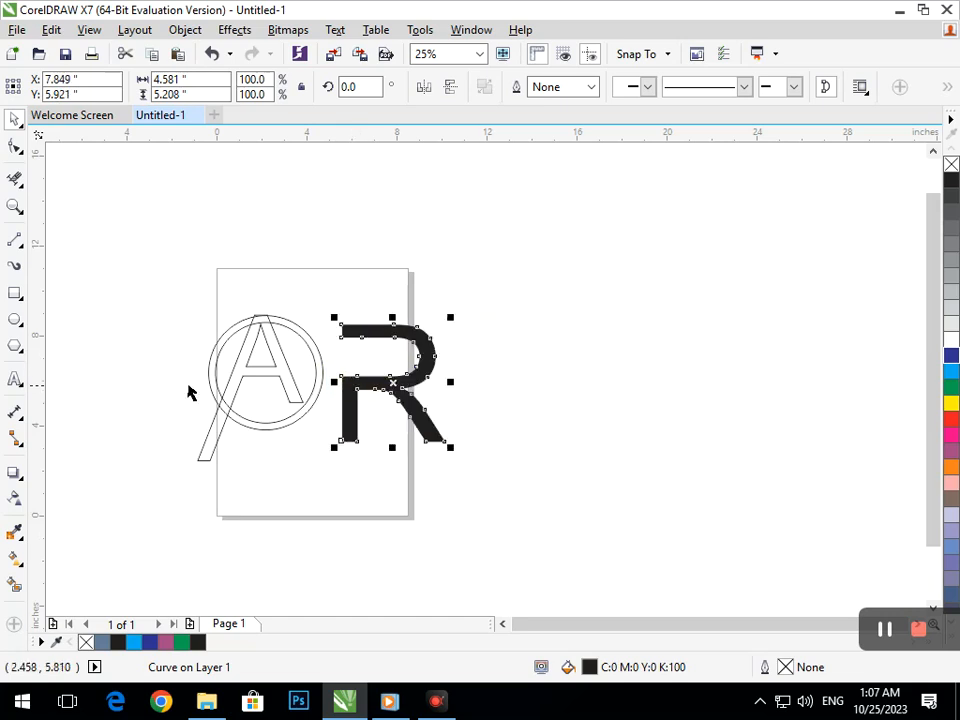
click(15, 240)
drag(356, 294, 402, 443)
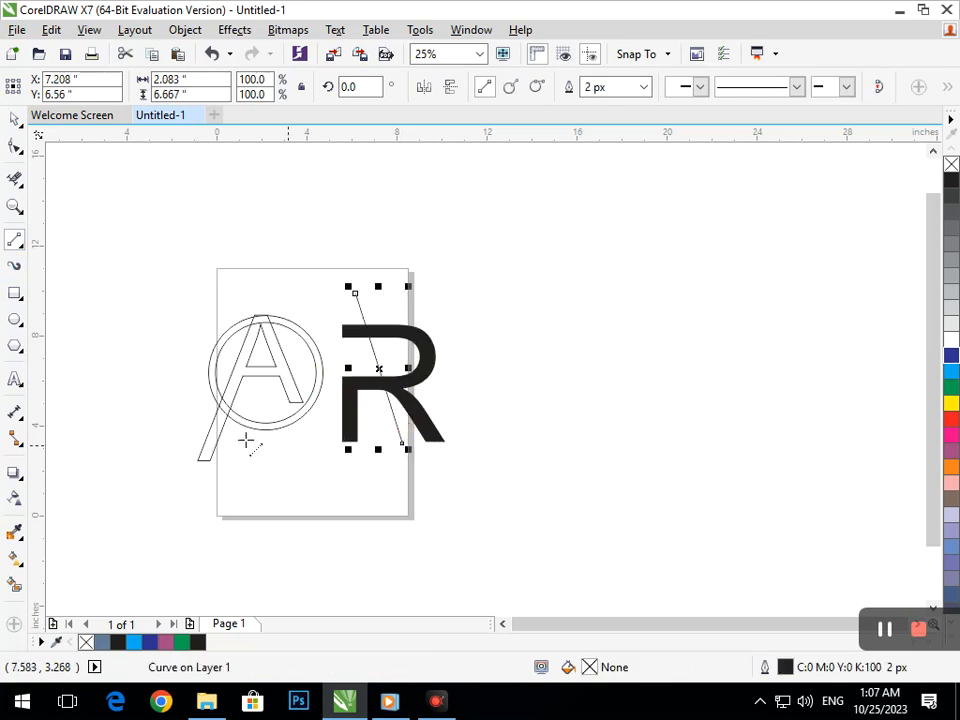
- Try to remove the parts of the R beyond the diagonal line with Virtual Segment Delete and undo the attempts
click(15, 180)
drag(351, 318, 338, 446)
key(ctrl+z)
click(15, 120)
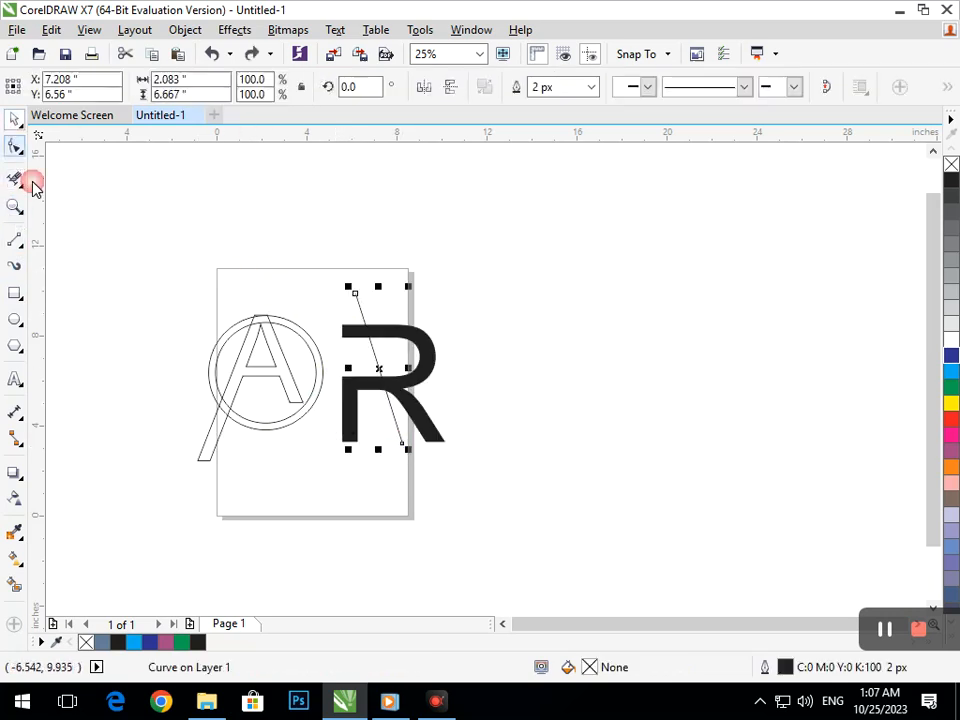
click(413, 341)
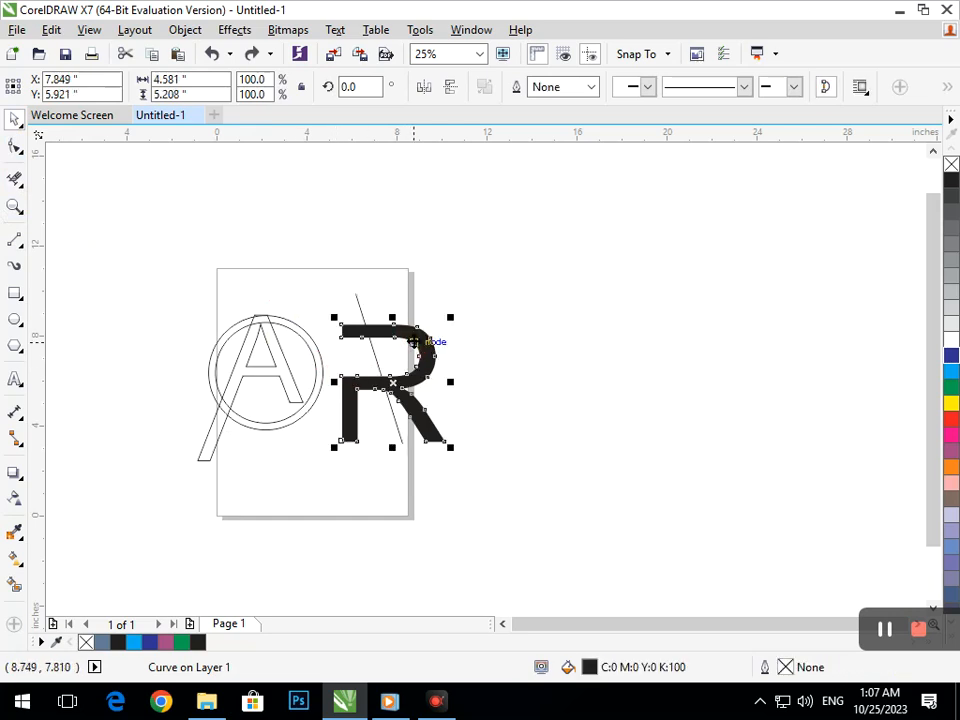
click(15, 180)
drag(328, 302, 358, 377)
key(ctrl+z)
- Give the R a black outline and remove its fill
click(15, 120)
click(536, 364)
click(437, 360)
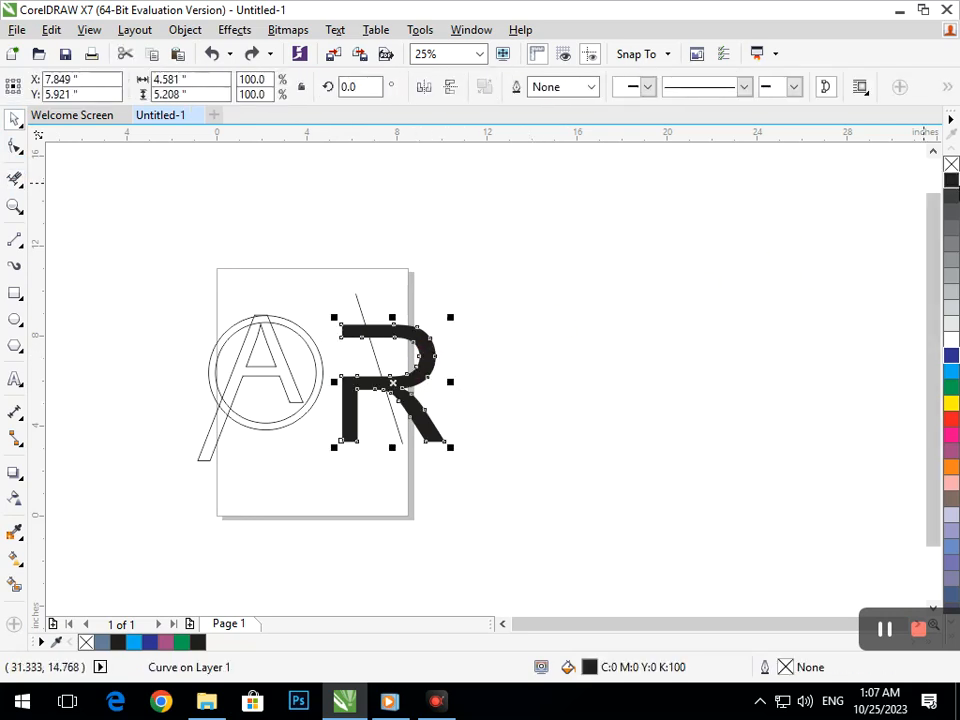
right_click(952, 180)
click(951, 164)
- Delete the R's outline segments on the stem side of the diagonal line, plus the line's excess portions, with Virtual Segment Delete
click(15, 179)
click(342, 325)
click(349, 441)
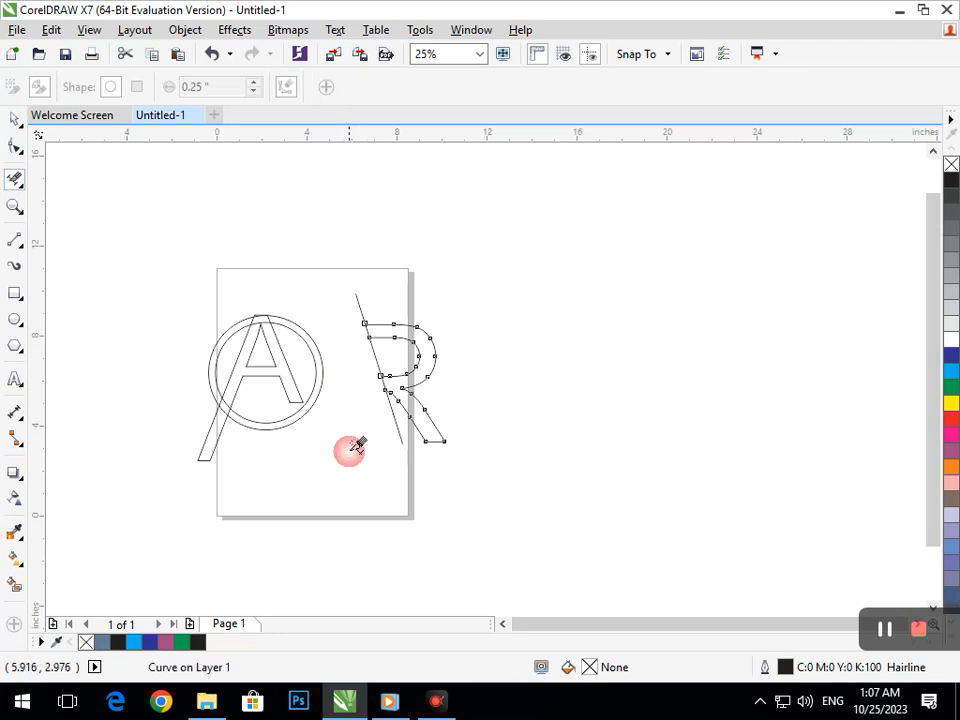
click(15, 118)
click(16, 179)
click(359, 301)
click(397, 407)
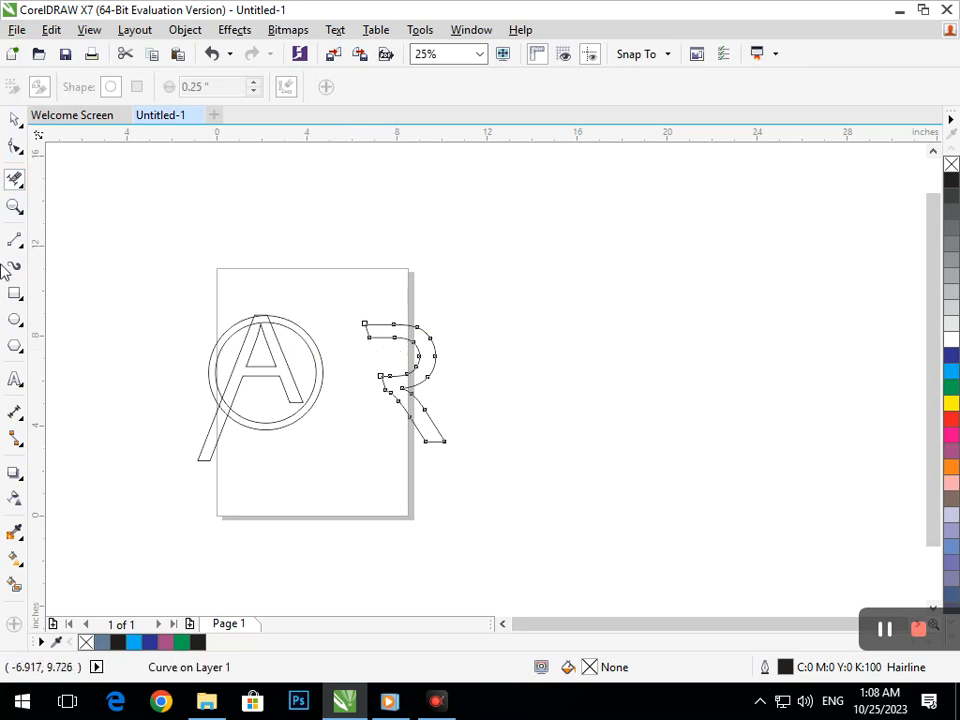
- Apply Smart Fill to the cut R with a blue-grey fill and a 2 px black outline
click(12, 120)
click(81, 317)
click(15, 585)
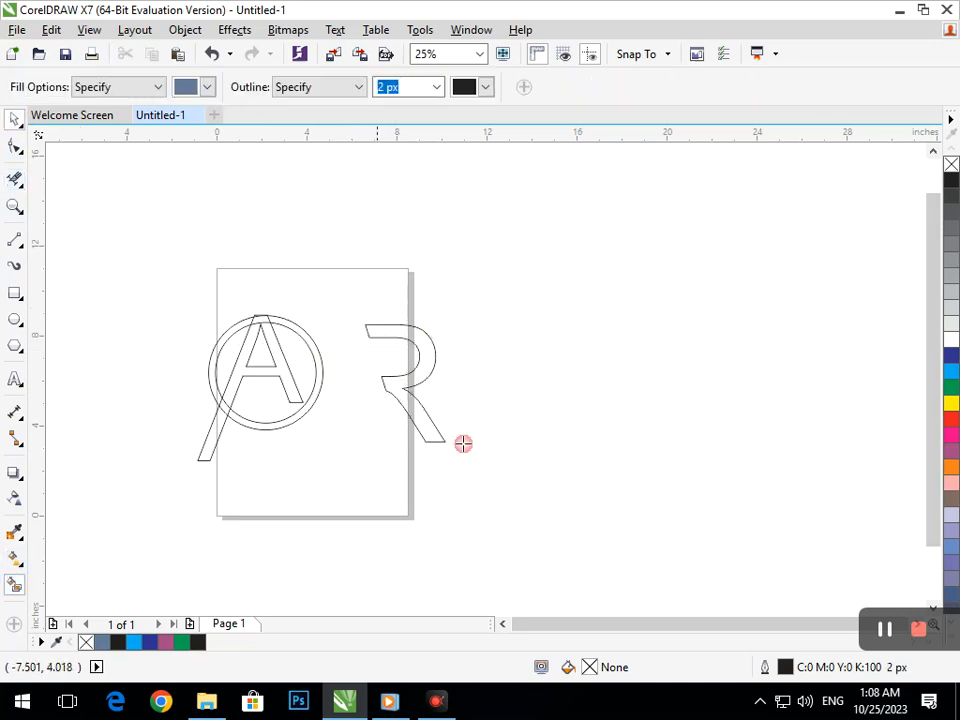
click(427, 427)
- Move the filled R over to overlap the ring's edge and delete the leftover unfilled R outline
click(16, 121)
click(469, 557)
drag(406, 410, 332, 399)
click(414, 409)
click(407, 386)
click(408, 395)
click(296, 317)
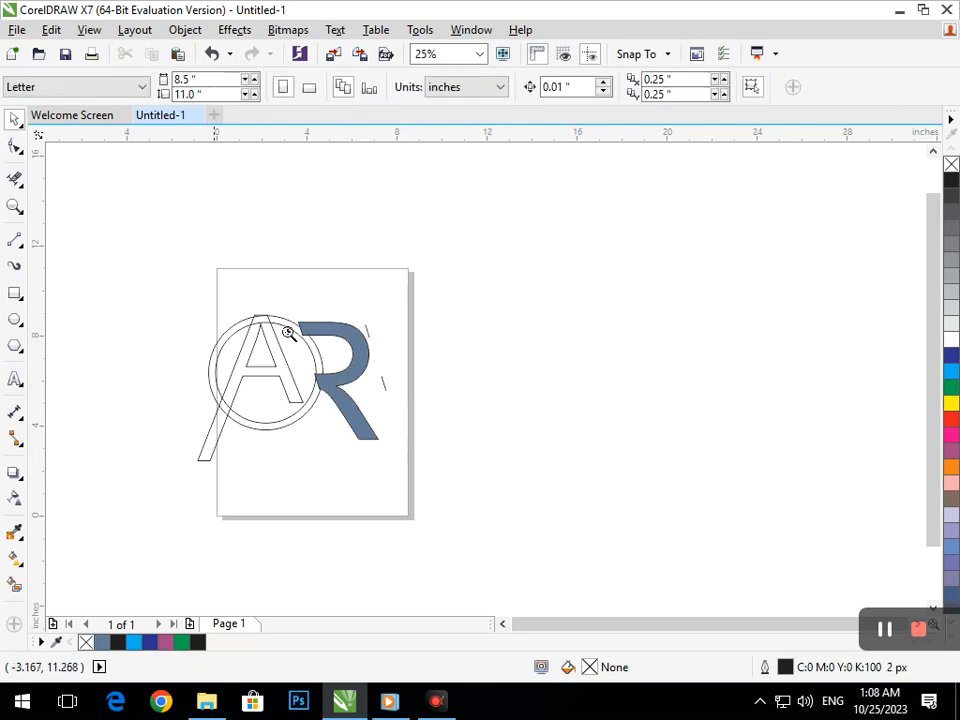
- Extend both slanted cut ends of the R toward the A by moving their corner node pairs
scroll(291, 332, up, 3)
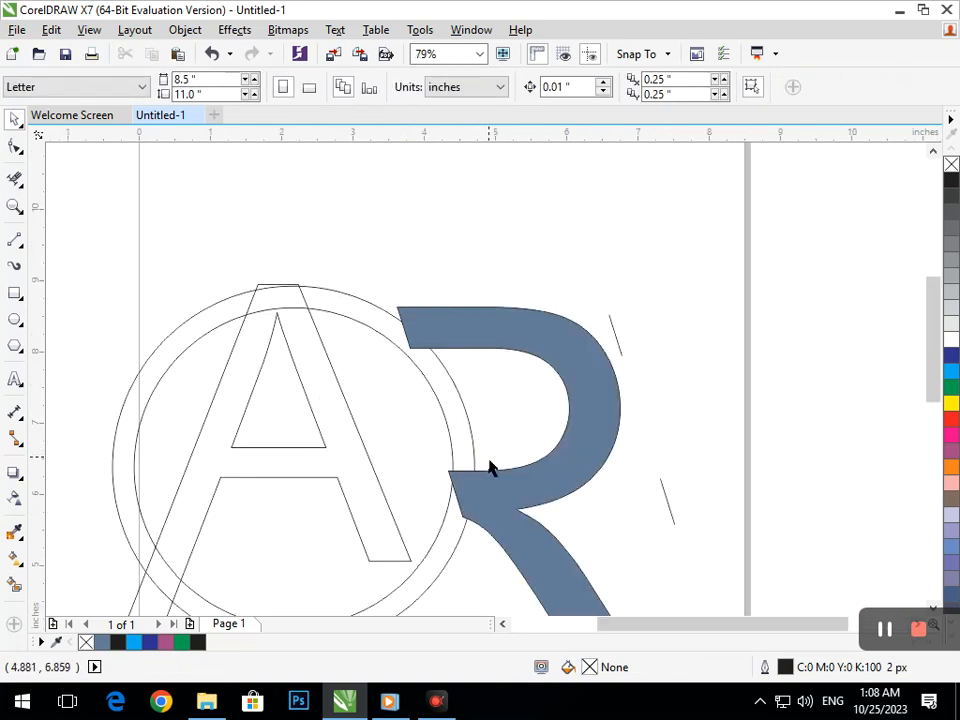
click(14, 146)
click(420, 345)
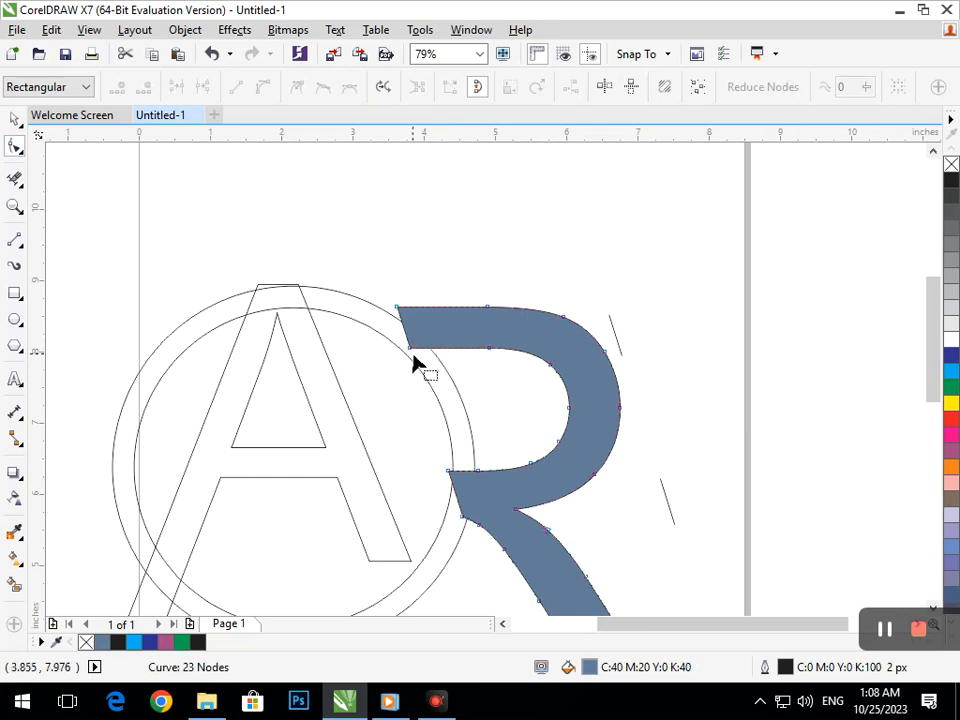
drag(419, 384, 377, 349)
drag(469, 537, 446, 520)
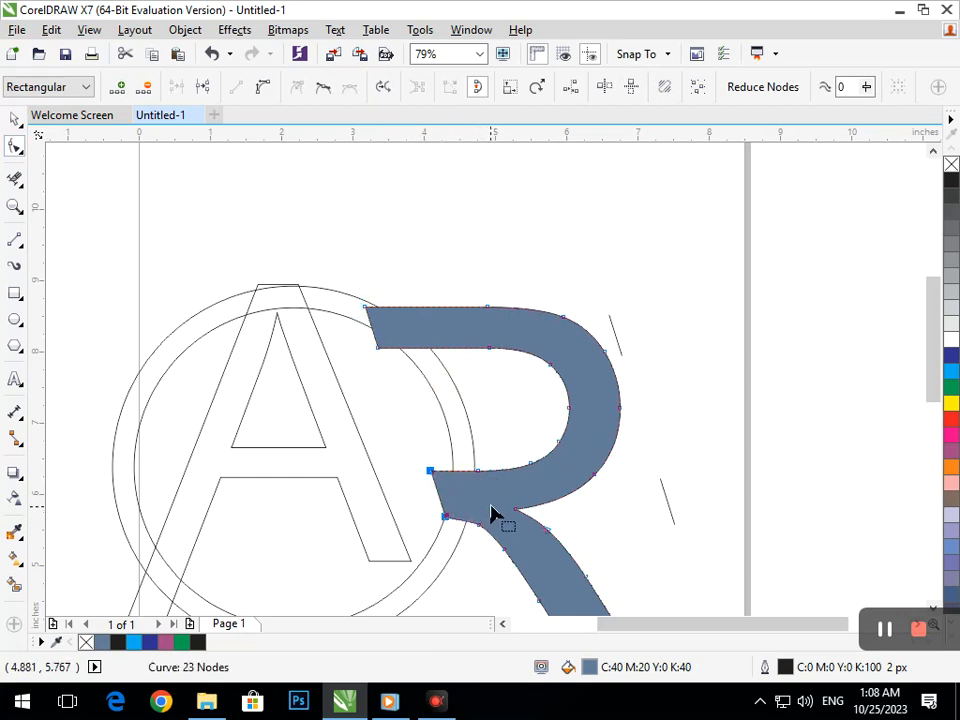
- Position both end corner nodes of the R's middle arm on the ring's inner circle
key(F3)
key(F2)
drag(143, 262, 540, 553)
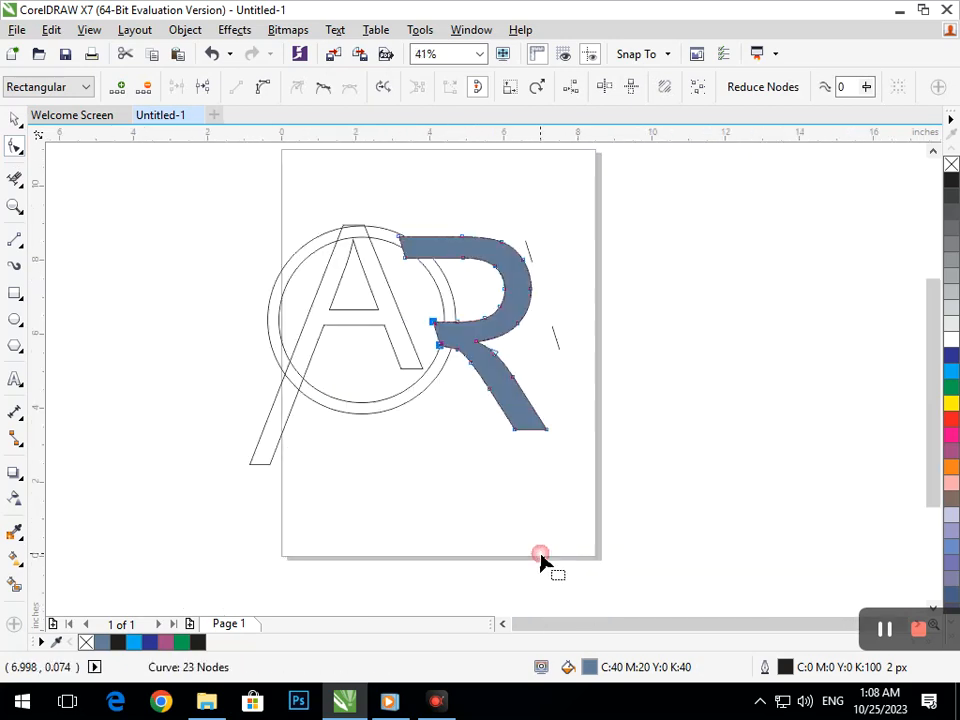
scroll(304, 250, up, 1)
scroll(538, 441, down, 1)
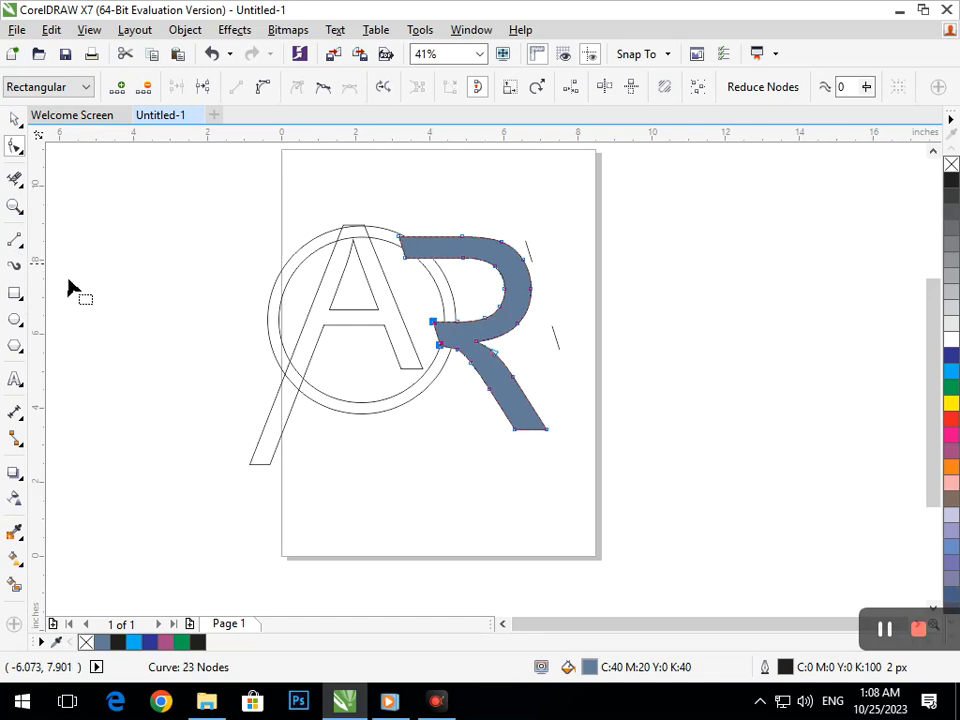
scroll(464, 349, up, 4)
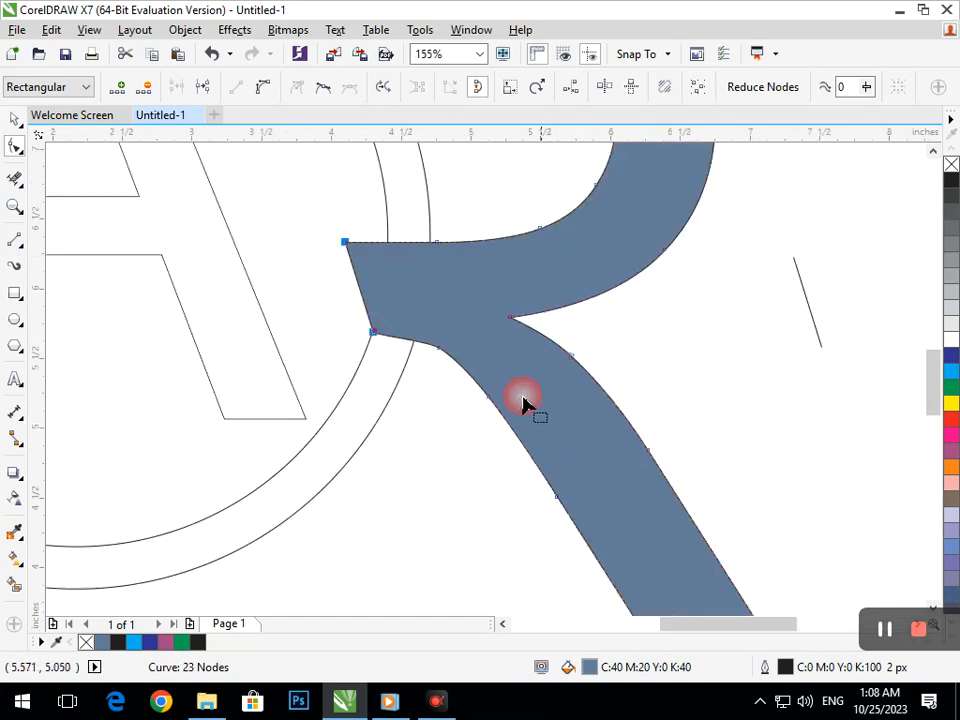
drag(345, 244, 387, 243)
click(418, 335)
drag(407, 333, 376, 332)
- Convert the middle arm's end edge to a curve and bend it to follow the ring's inner circle
key(F2)
drag(351, 234, 468, 347)
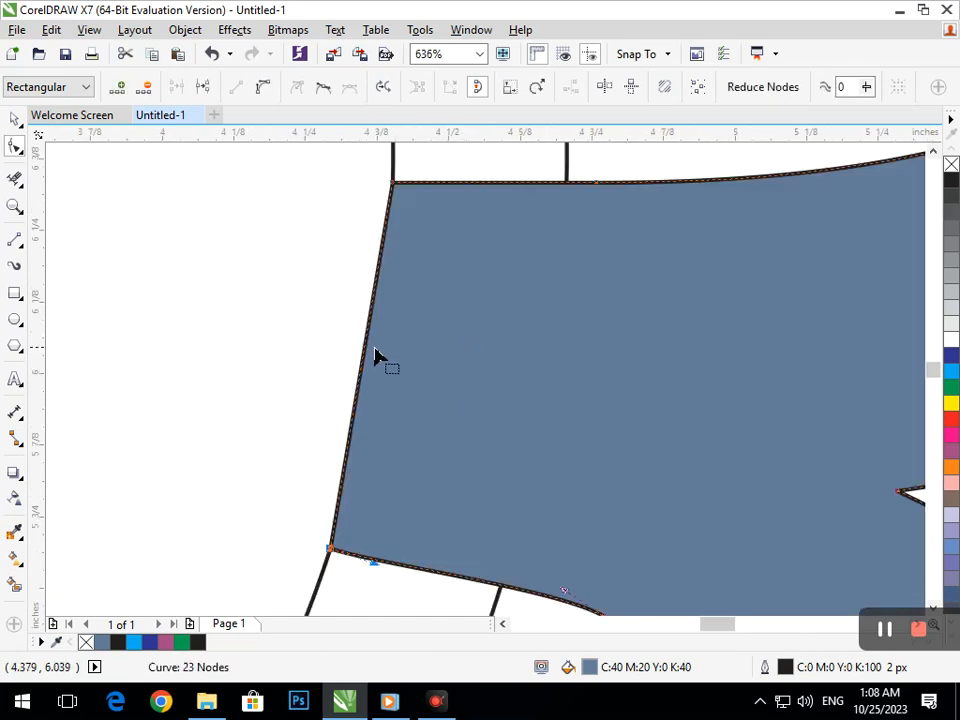
click(263, 87)
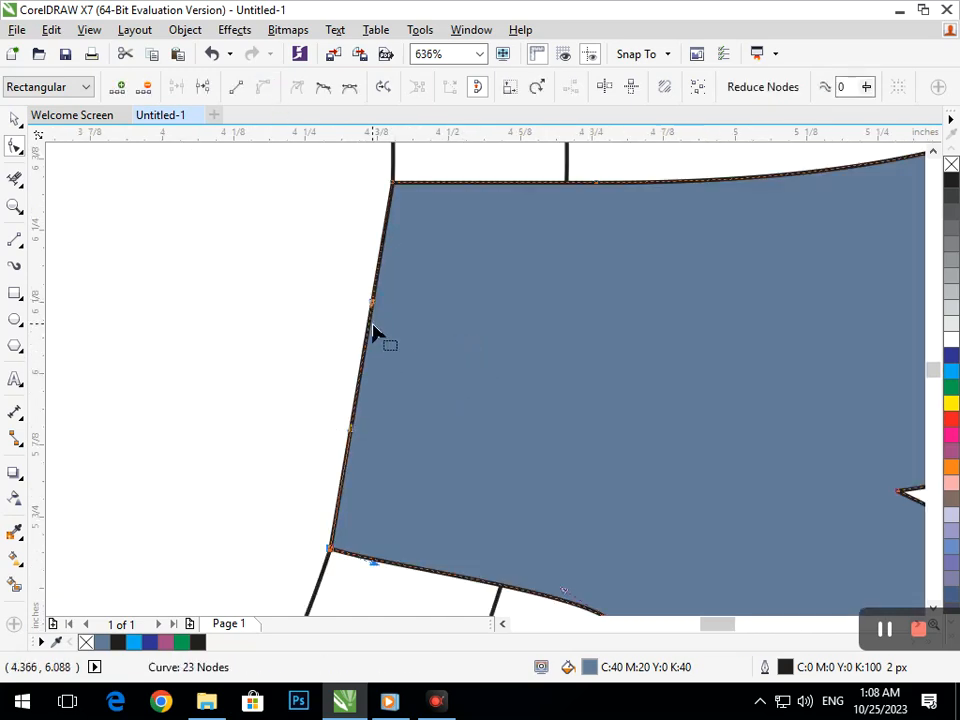
drag(368, 337, 379, 346)
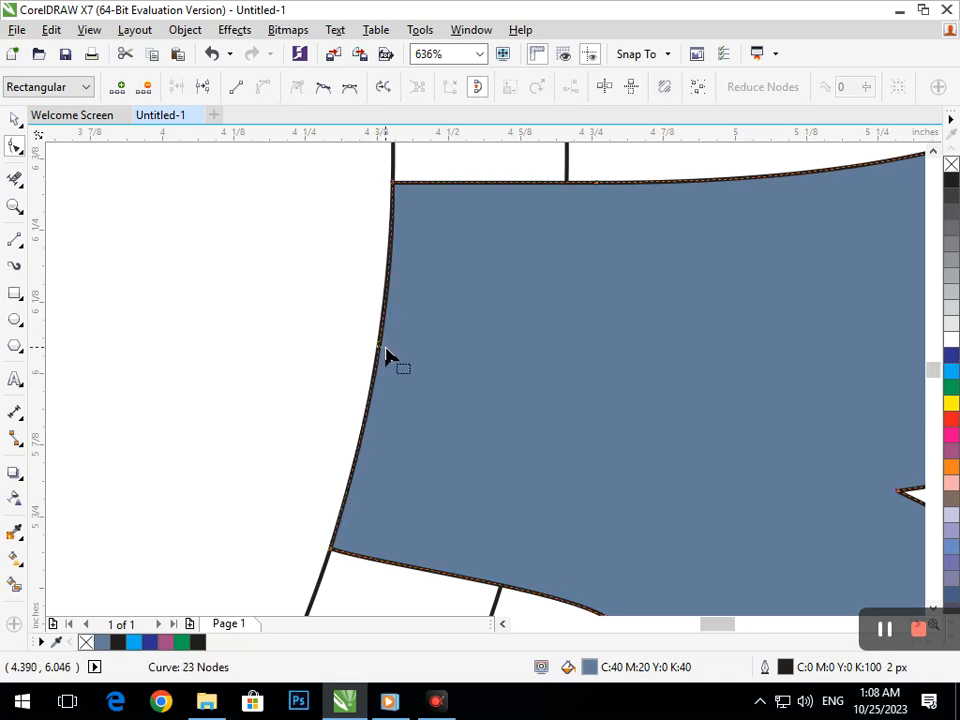
- Move the upper arm's top end corner onto the ring's outer circle and its lower one onto the inner circle
scroll(450, 364, down, 2)
scroll(356, 251, down, 2)
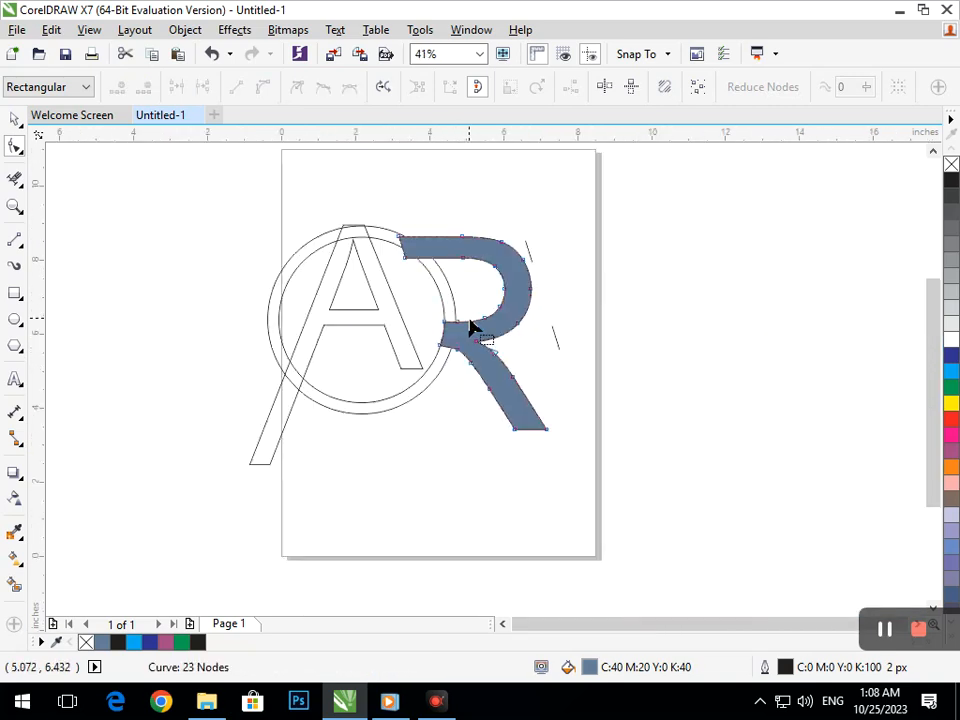
scroll(395, 224, up, 2)
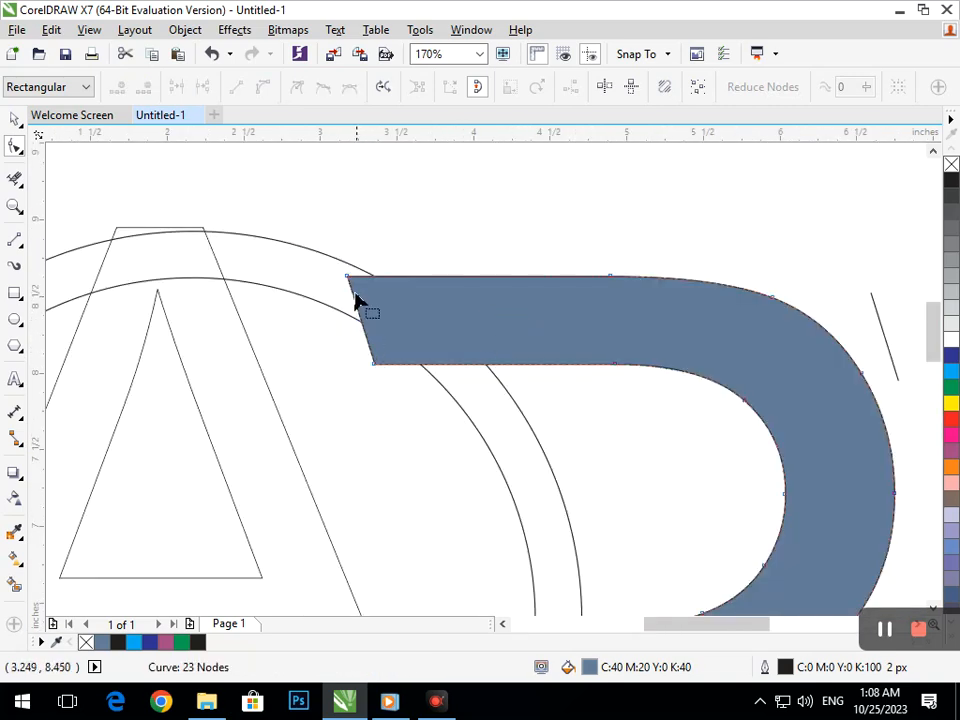
drag(349, 279, 348, 264)
drag(374, 366, 377, 327)
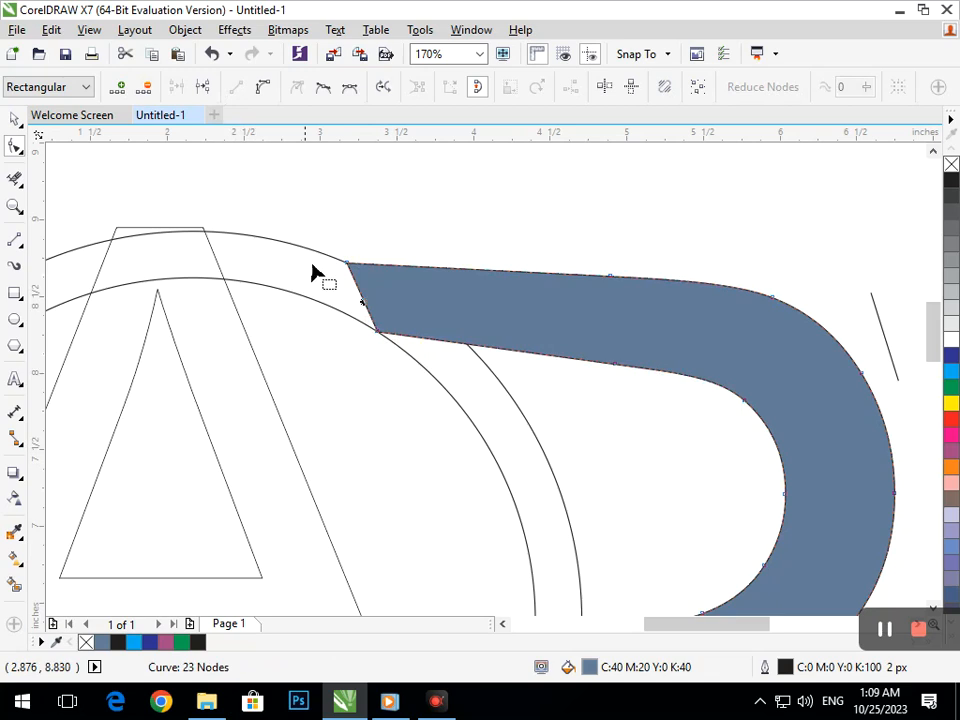
- Reposition both end corners of the R's upper arm on the ring's inner circle
drag(352, 265, 301, 294)
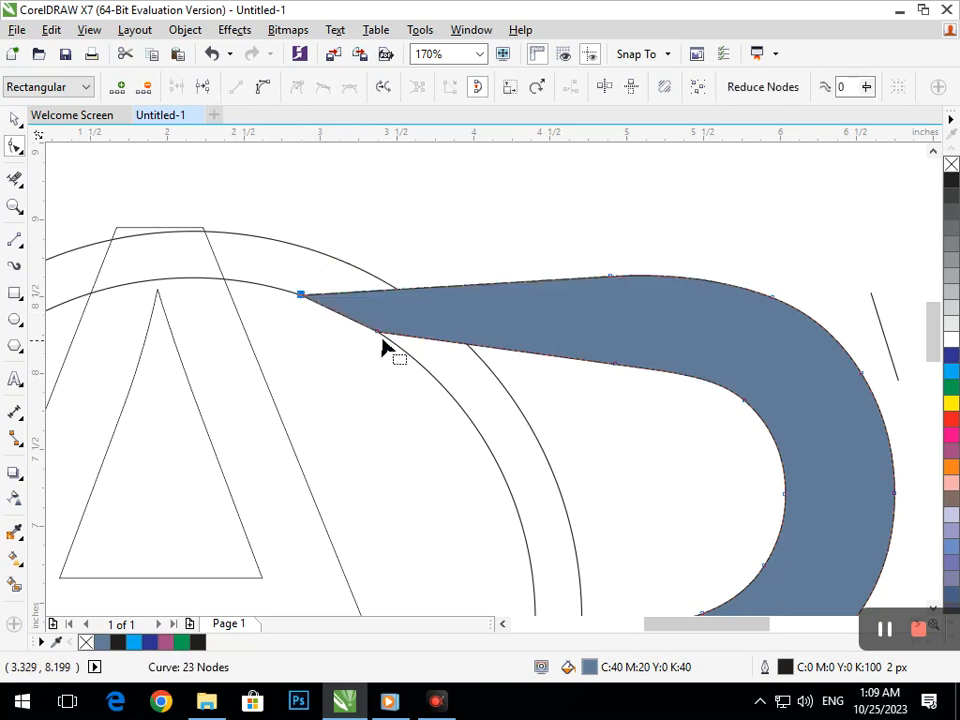
drag(378, 332, 421, 366)
key(F3)
click(522, 448)
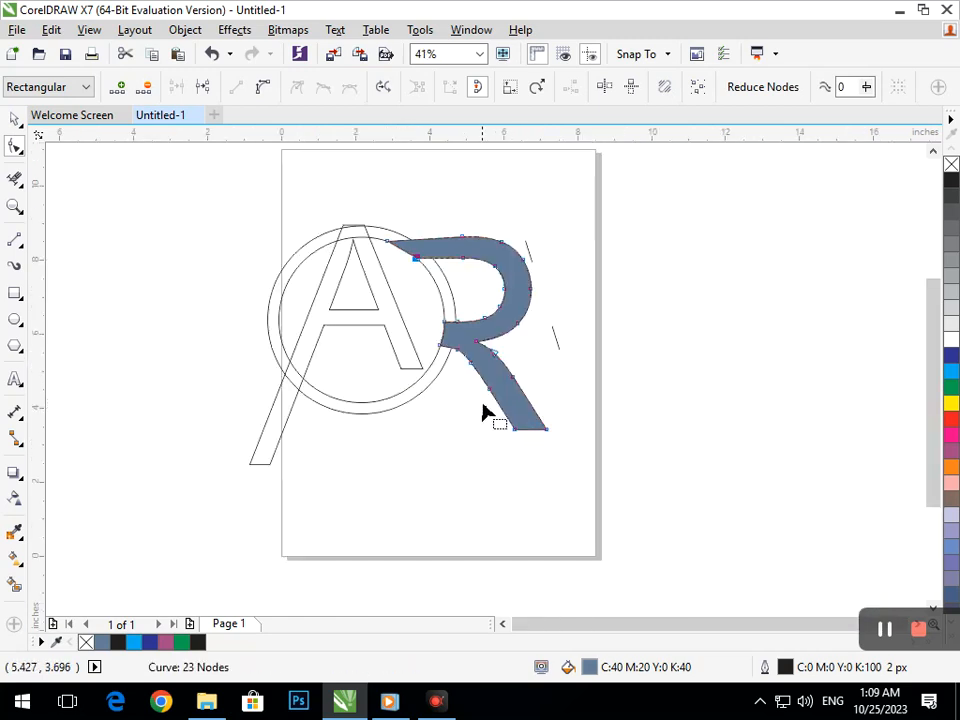
scroll(462, 272, up, 3)
drag(270, 312, 290, 320)
scroll(489, 446, down, 3)
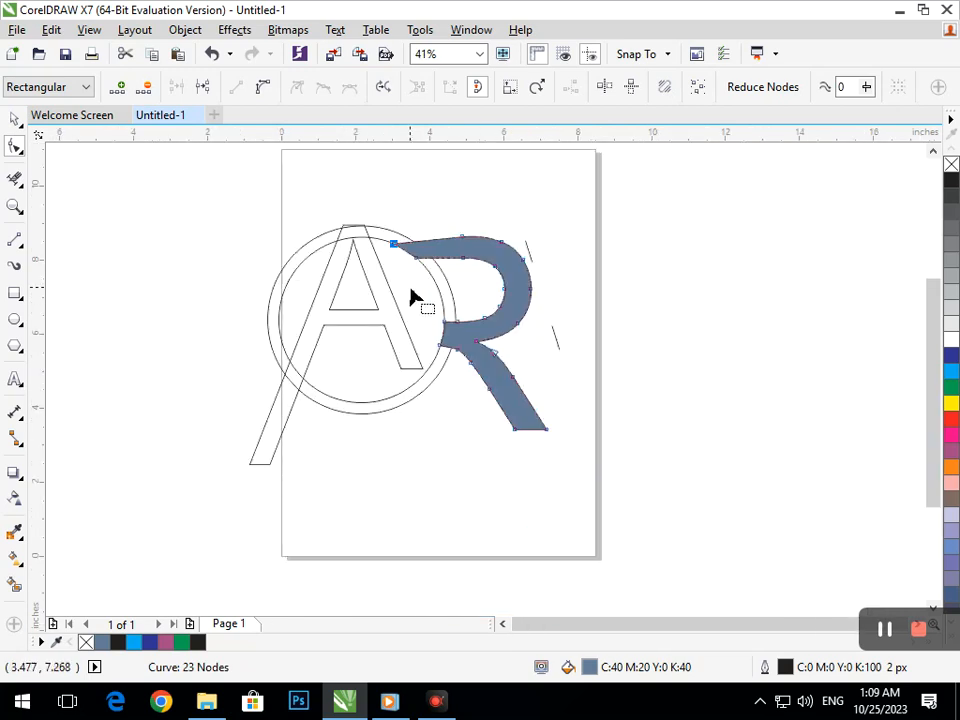
- Add a horizontal guideline at the R's top edge and move both upper-arm end corners onto the ring's outer circle
drag(572, 132, 615, 237)
scroll(398, 232, up, 3)
click(461, 298)
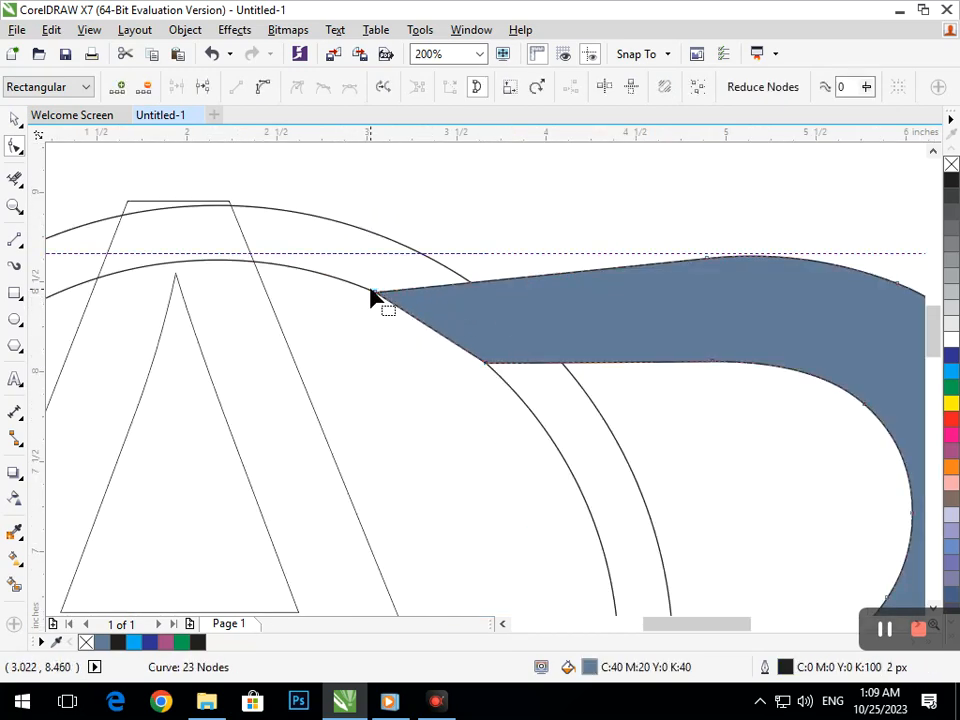
drag(376, 299, 417, 259)
drag(481, 366, 570, 370)
- Move both end corners of the R's upper arm back onto the ring's inner circle and fine-tune their position
key(F3)
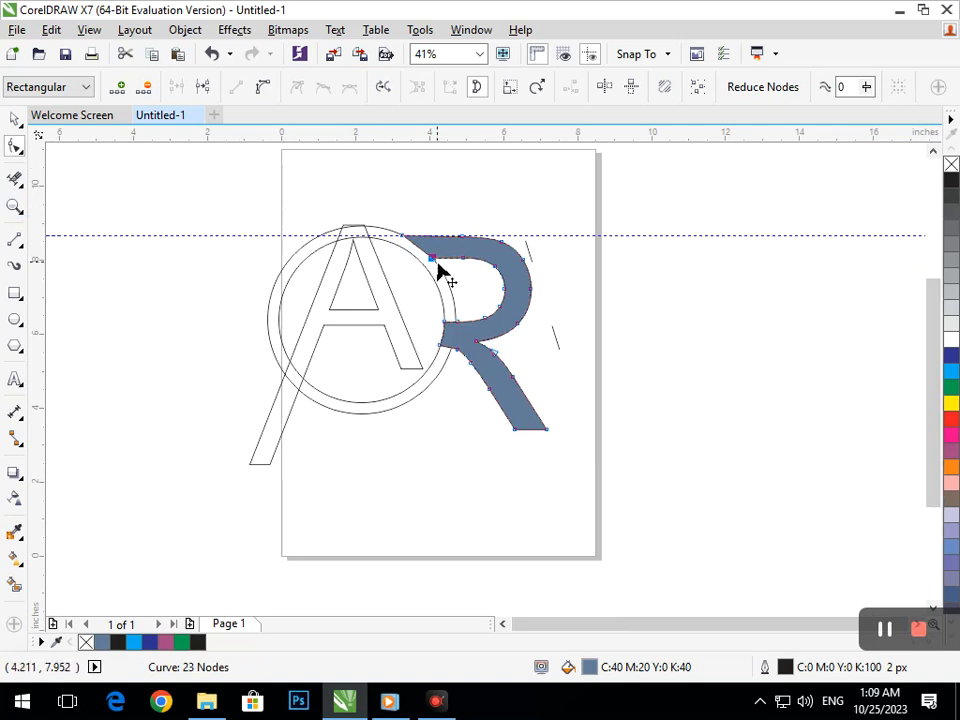
mouse_move(434, 262)
mouse_down()
mouse_move(426, 269)
mouse_move(391, 241)
mouse_up()
key(F2)
drag(339, 201, 522, 308)
mouse_move(310, 324)
mouse_down()
mouse_move(246, 306)
mouse_move(324, 332)
mouse_move(310, 323)
mouse_up()
click(386, 443)
scroll(535, 454, down, 5)
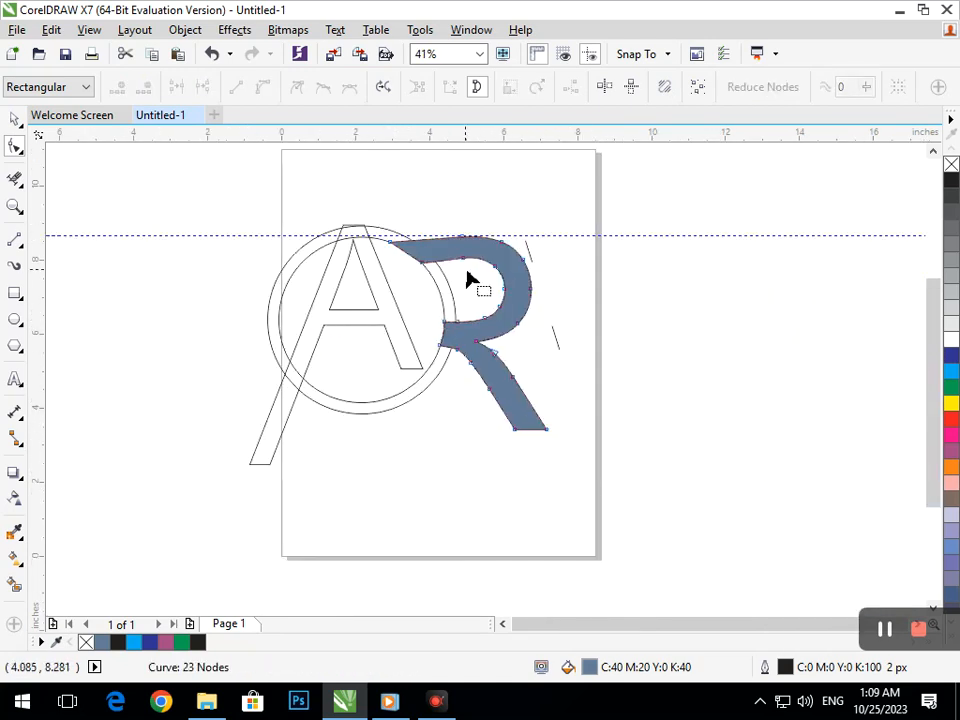
- Move the upper arm's top end corner onto the ring's outer circle just below the guideline
click(388, 246)
drag(390, 242, 409, 241)
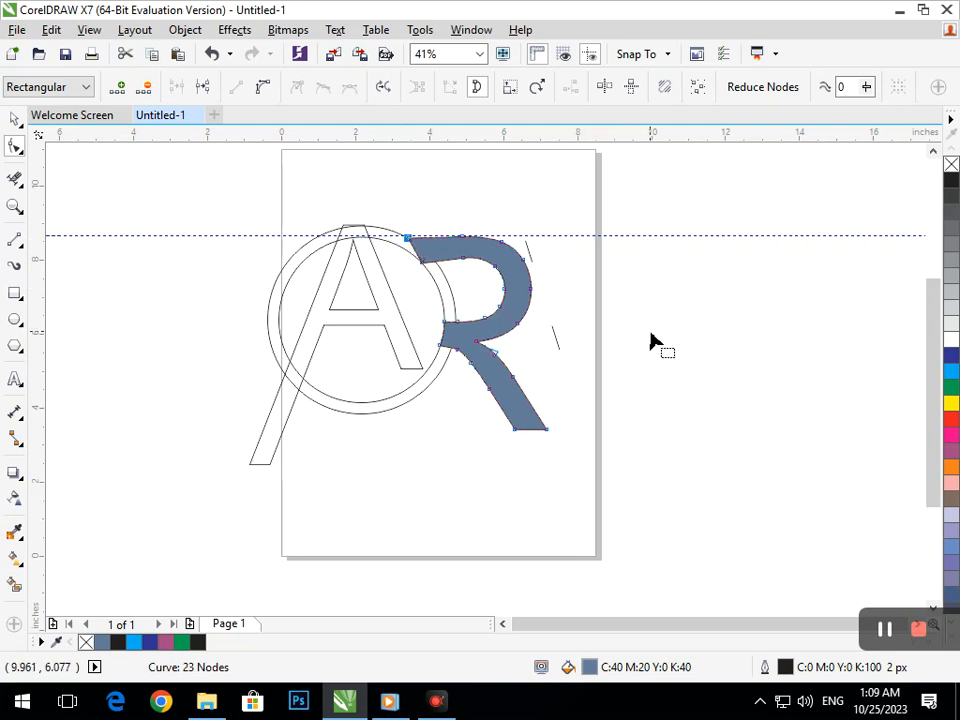
scroll(436, 292, up, 3)
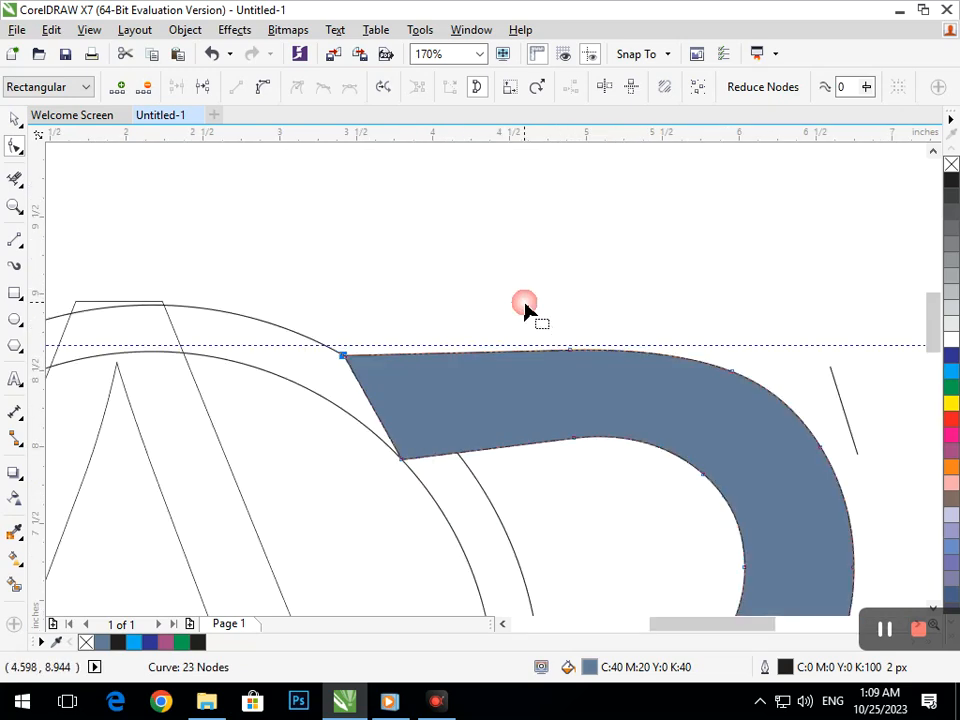
- Move the upper arm's lower end corner onto the ring's outer circle and curve the end edge to follow the ring
drag(400, 462, 462, 453)
click(407, 418)
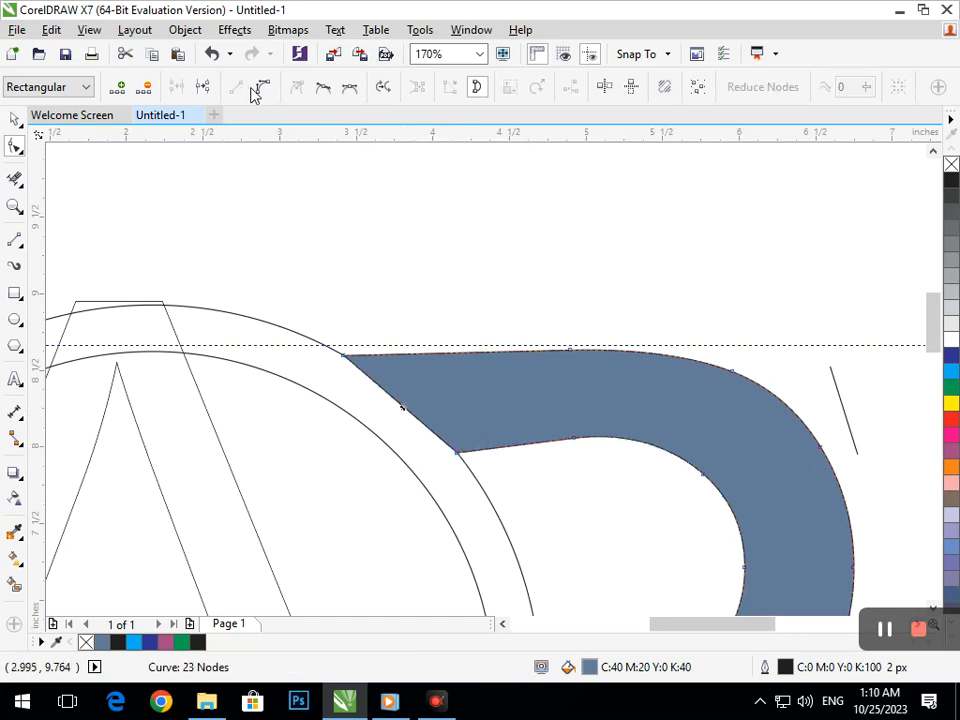
double_click(381, 383)
mouse_move(407, 418)
mouse_down()
mouse_move(414, 401)
mouse_move(420, 412)
mouse_up()
key(F2)
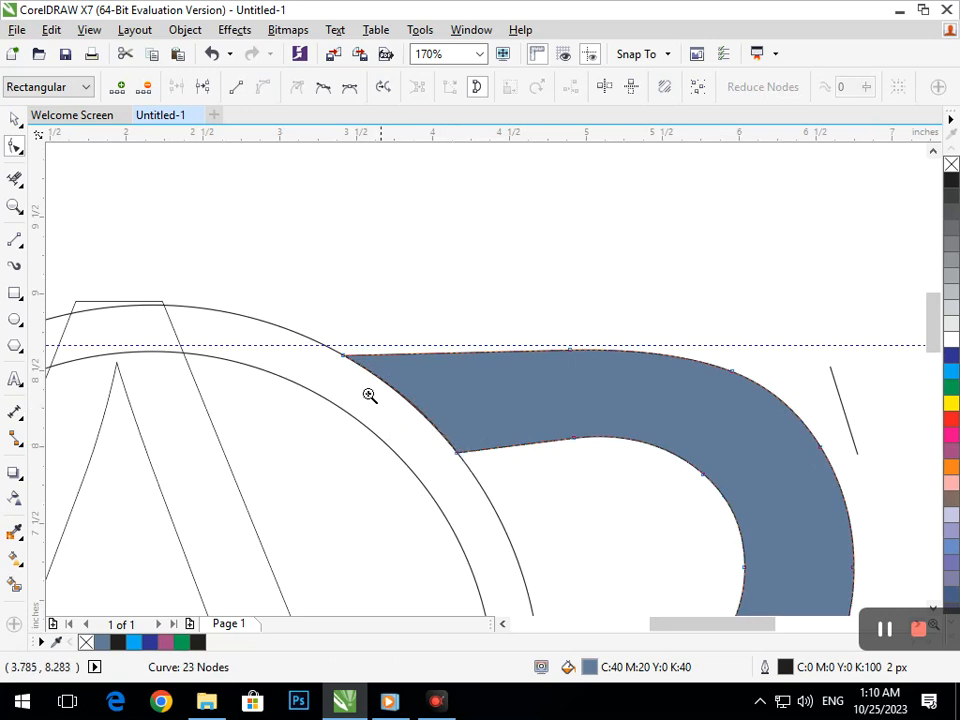
right_click(499, 483)
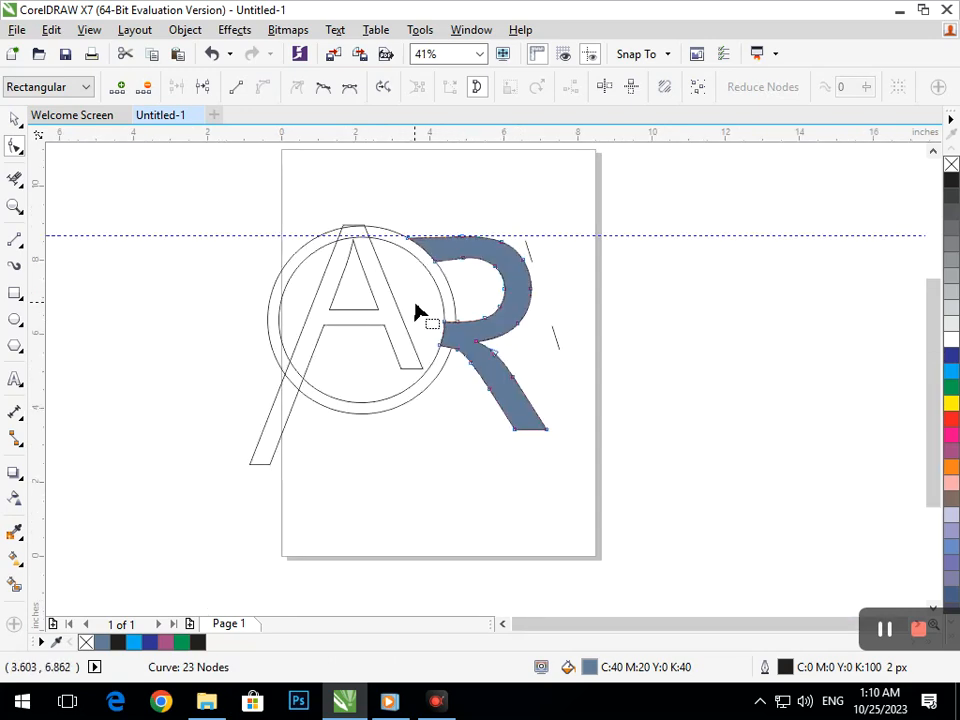
- Trim away the overlapping ring and R segments where the R's middle meets the ring
click(15, 178)
click(445, 322)
key(F2)
drag(424, 302, 508, 392)
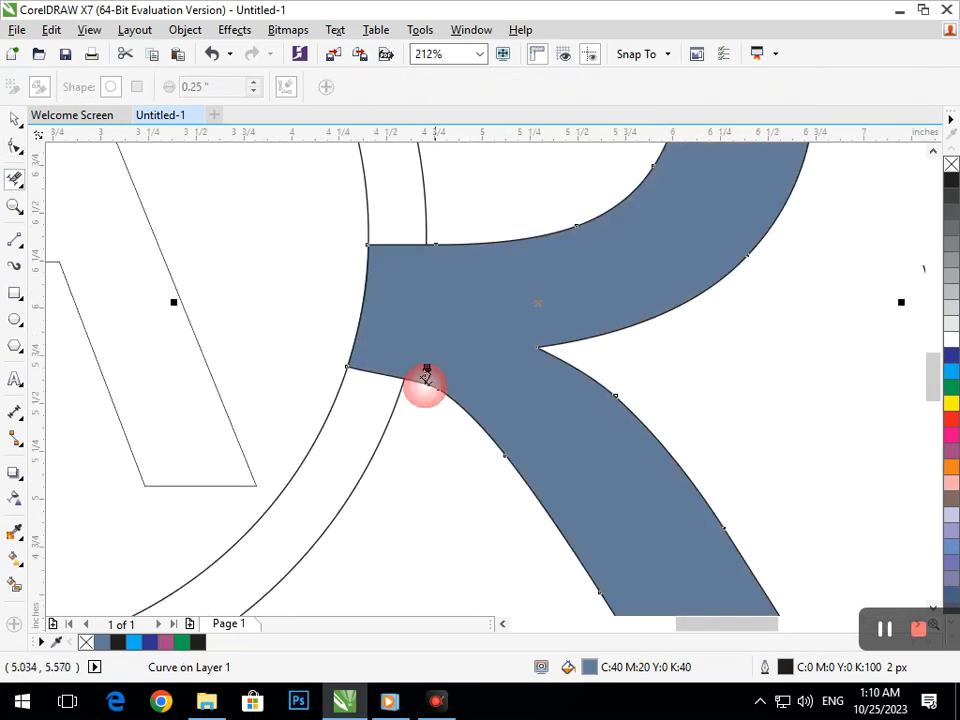
click(372, 368)
click(417, 330)
drag(412, 231, 425, 326)
key(F2)
right_click(584, 392)
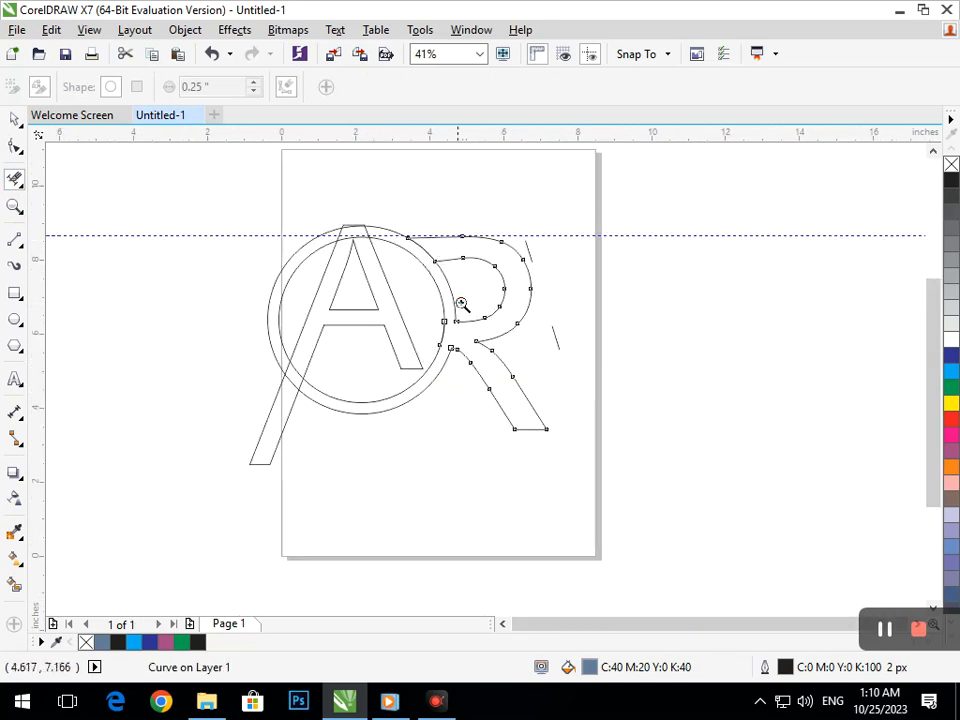
- Trim away the R's end edge and the ring's outer arc between the two corners of the upper arm
drag(427, 247, 457, 298)
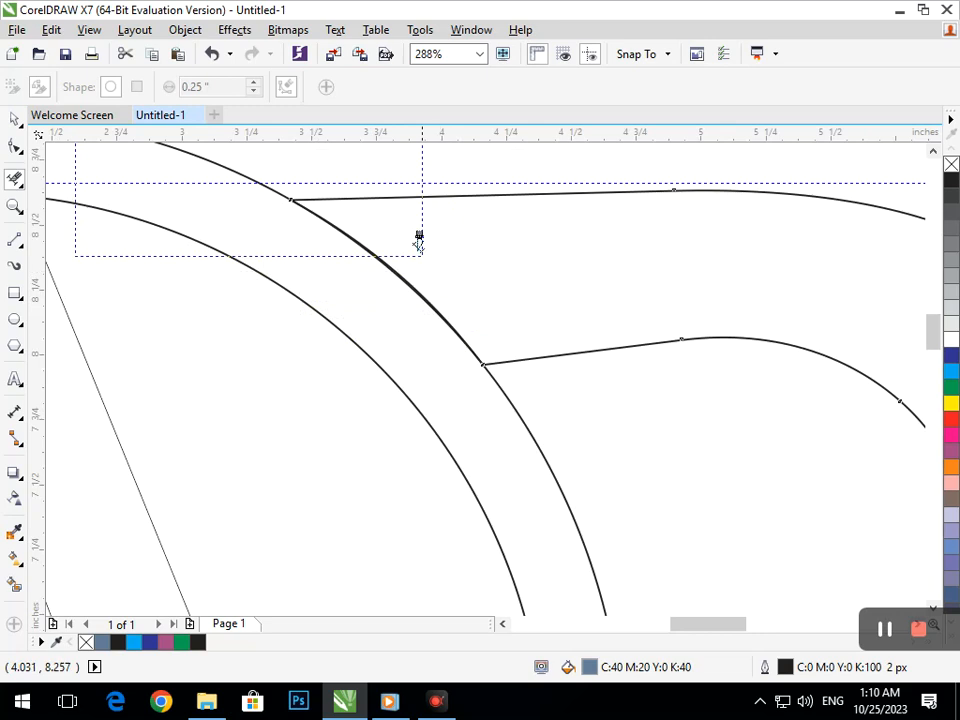
click(438, 316)
key(F2)
drag(403, 283, 470, 348)
key(F3)
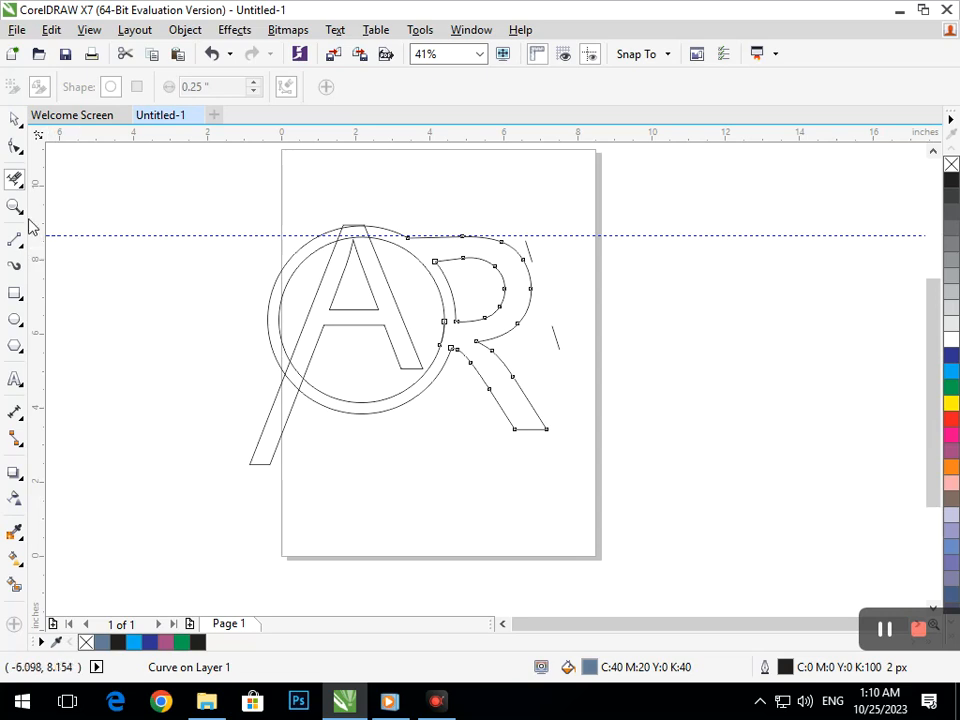
- Trim away the ring arcs outside and across the A's left leg, the leg's crossing segments, and its part below the ring
click(298, 294)
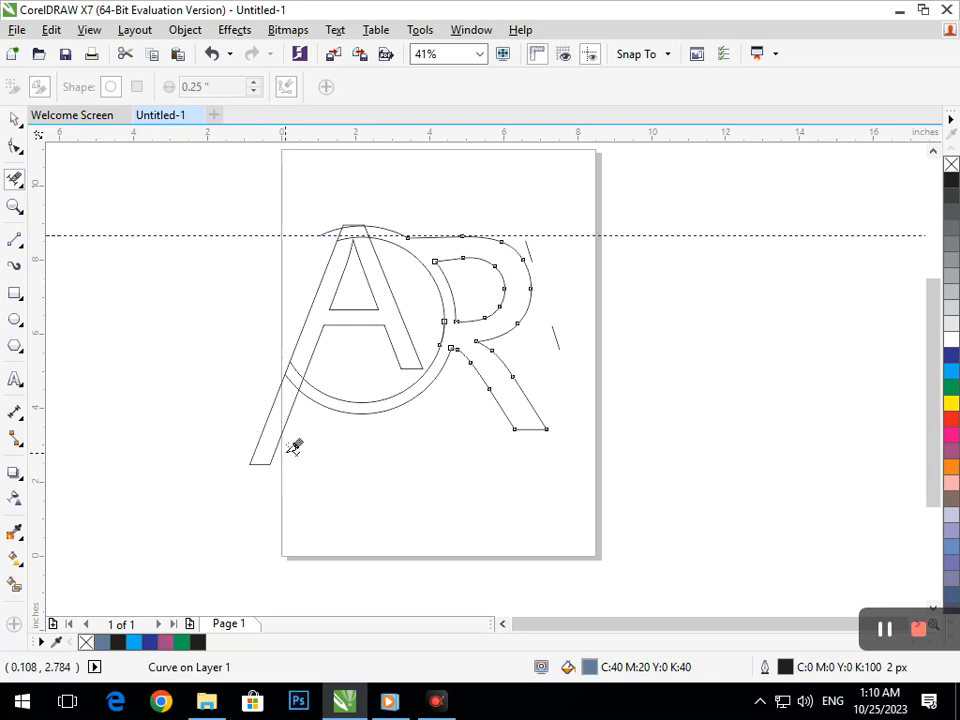
click(294, 379)
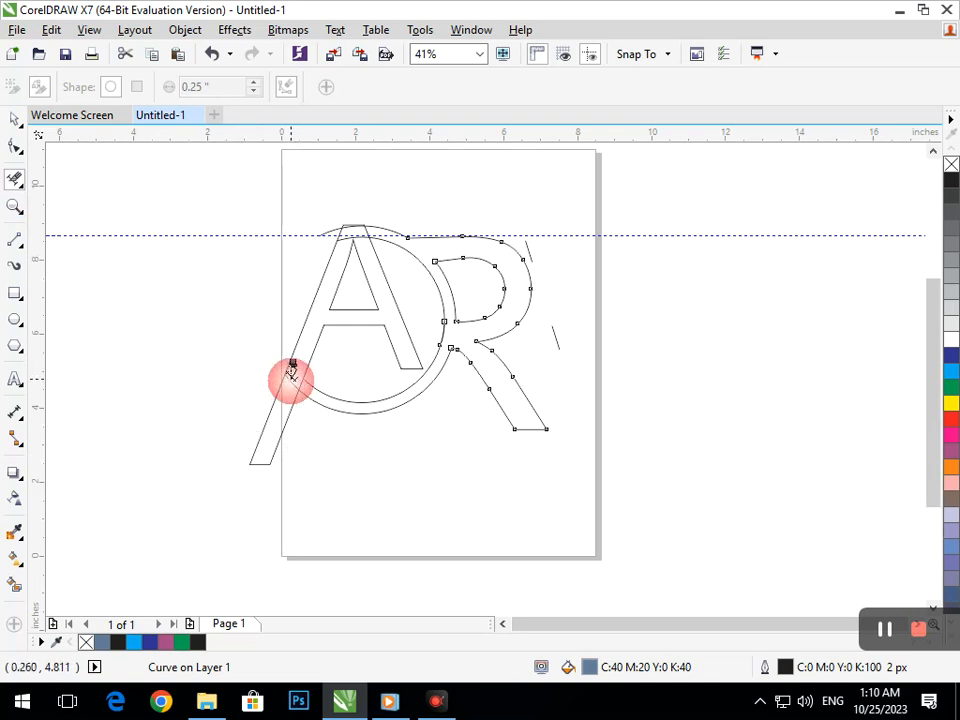
scroll(298, 369, up, 5)
click(460, 390)
drag(386, 358, 478, 436)
scroll(486, 436, down, 5)
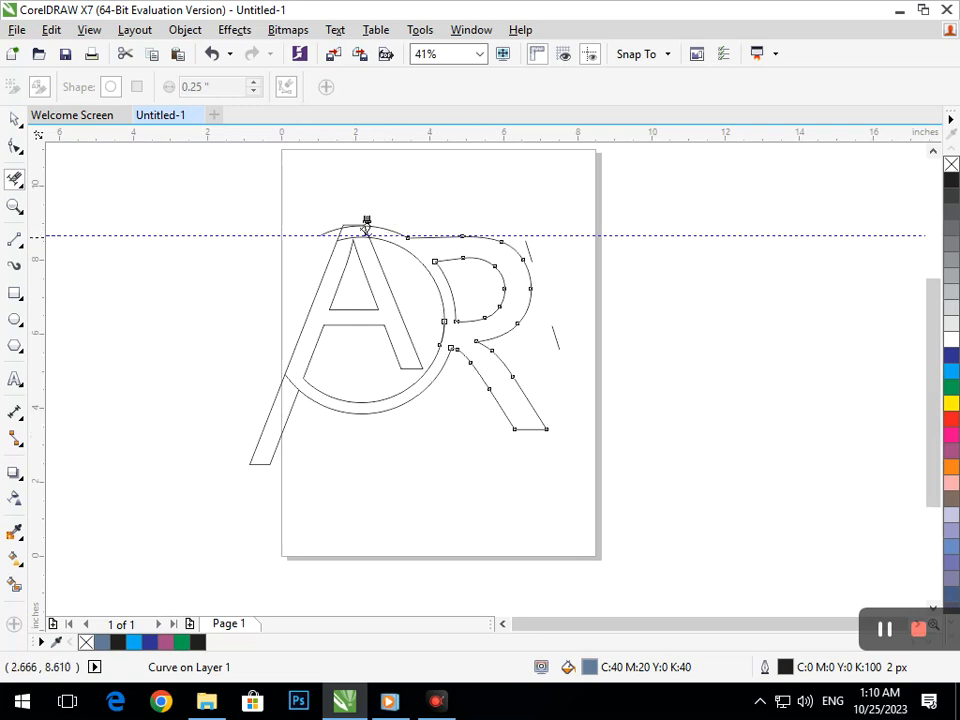
drag(330, 221, 309, 249)
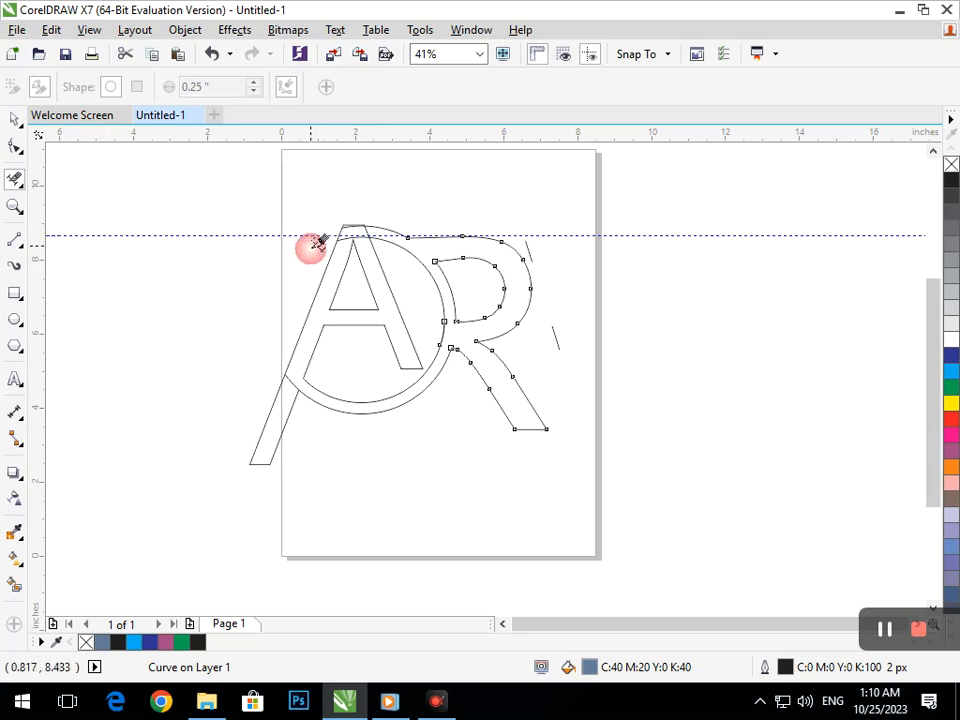
drag(265, 392, 358, 450)
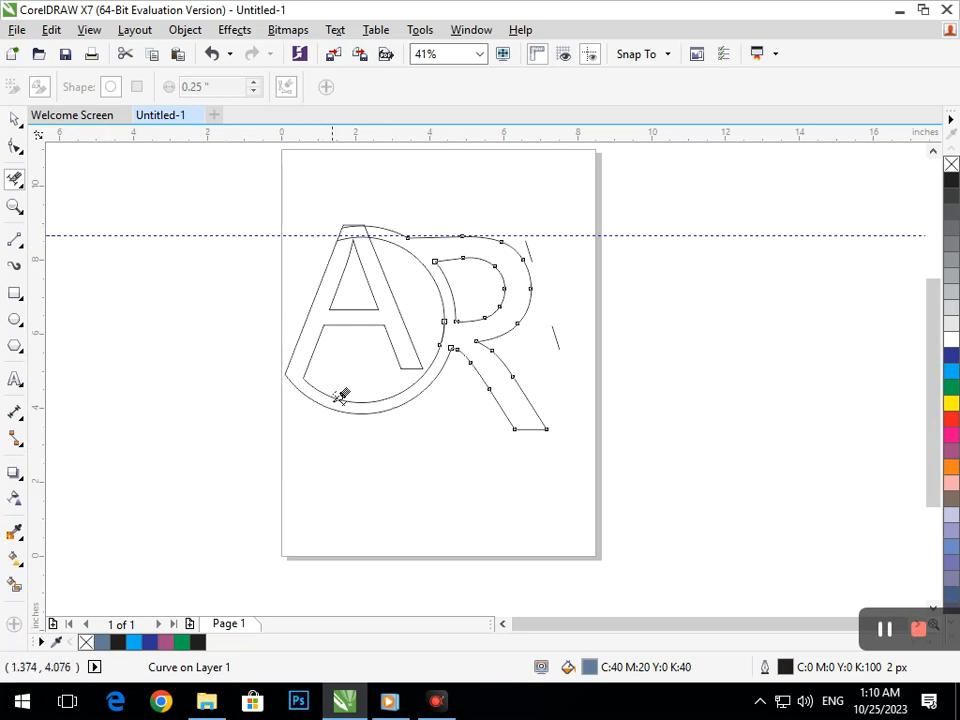
- Move the guideline down to the ring's bottom and raise the R's leg end nodes to it
click(16, 120)
click(506, 251)
drag(564, 234, 594, 413)
click(15, 148)
click(516, 429)
drag(556, 451, 516, 431)
click(521, 452)
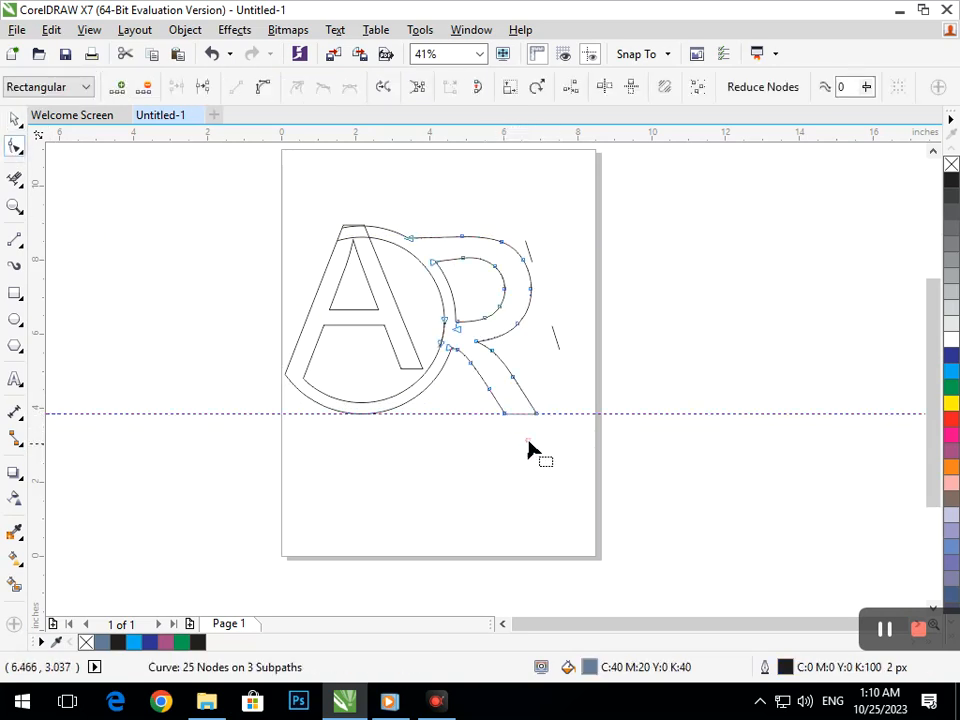
- Draw a short diagonal line from the R's upper-arm top corner to just past the ring's inner circle
click(15, 240)
scroll(429, 258, up, 3)
click(465, 258)
click(432, 300)
- Trim away the ring arcs crossing the A's top and those between the A and the short diagonal line
click(15, 178)
mouse_move(392, 227)
mouse_down()
mouse_move(413, 317)
mouse_move(314, 250)
mouse_up()
click(305, 253)
key(F2)
drag(194, 202, 369, 268)
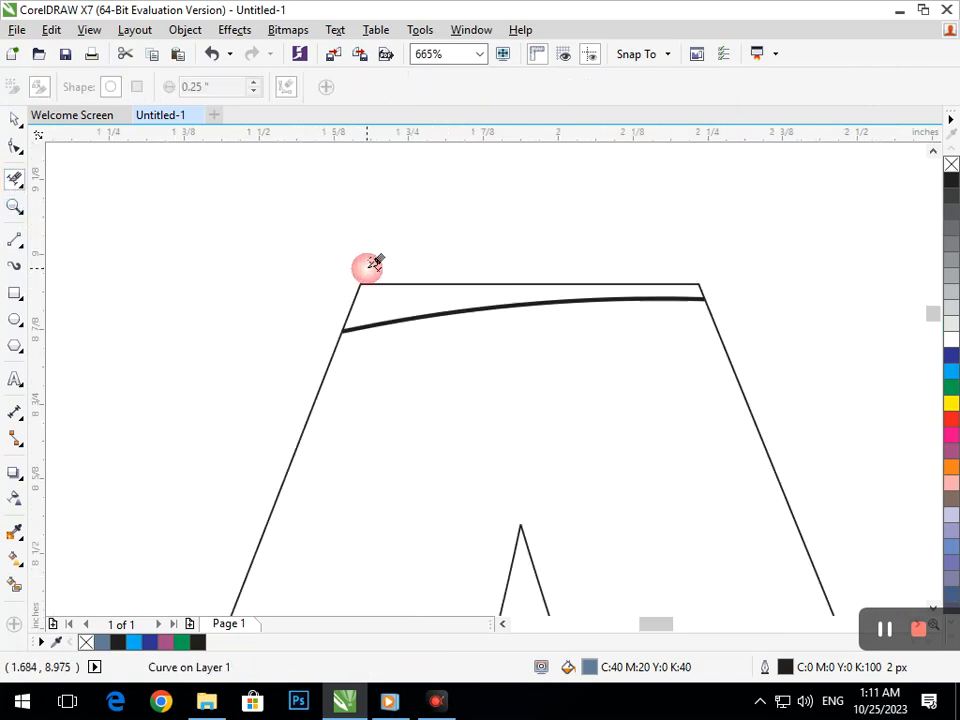
click(350, 335)
key(F3)
key(F3)
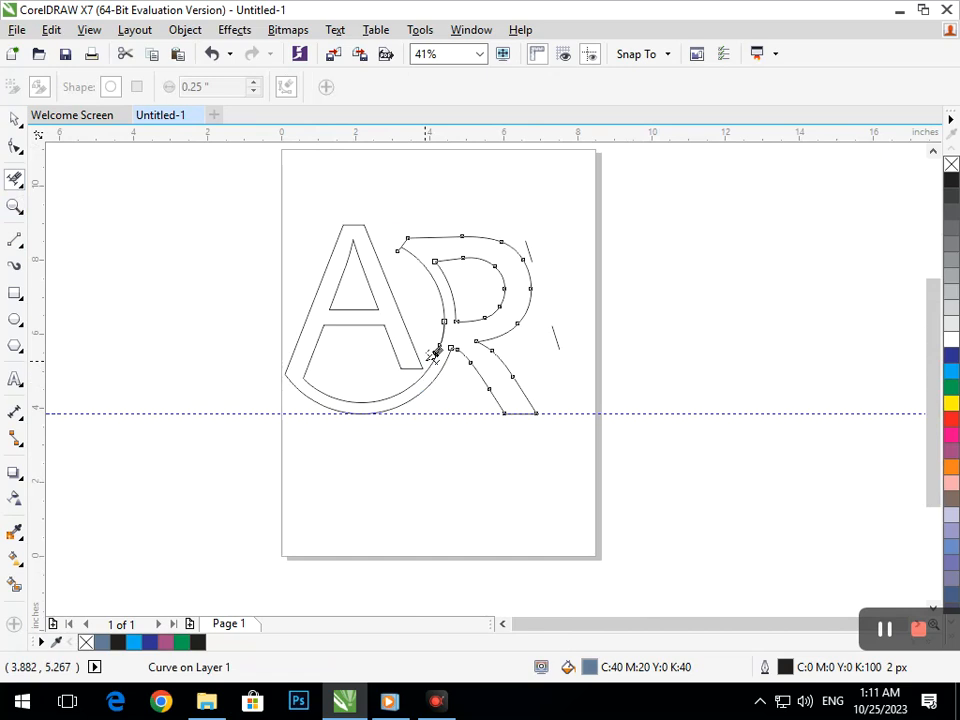
- Trim the diagonal line's overshoot past the inner circle and delete the two stray lines beside the R
scroll(398, 250, up, 3)
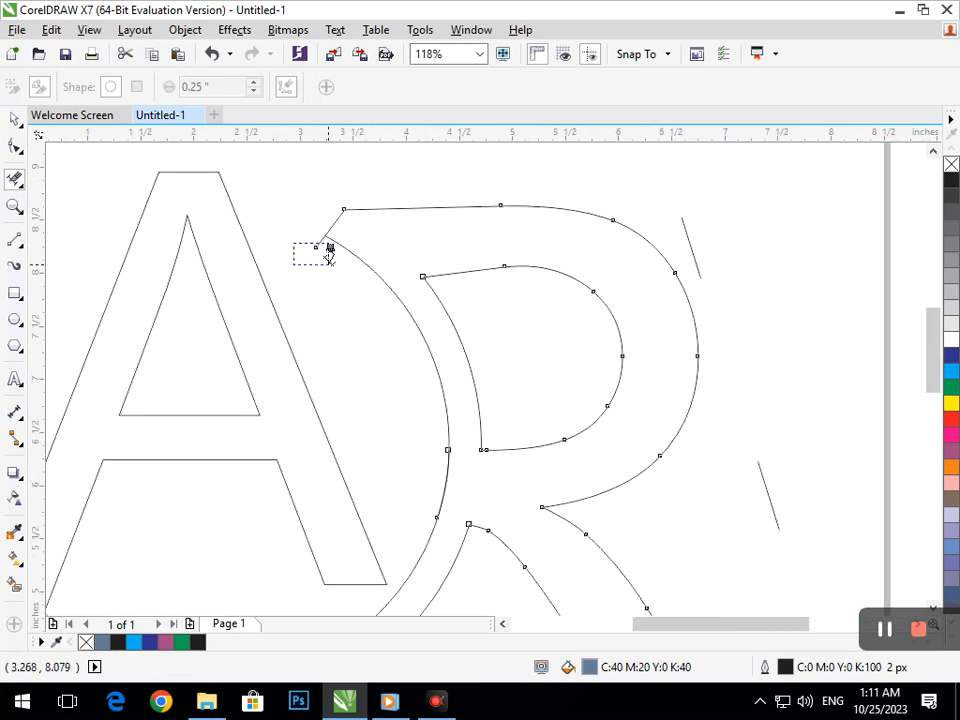
click(695, 256)
click(781, 532)
key(F3)
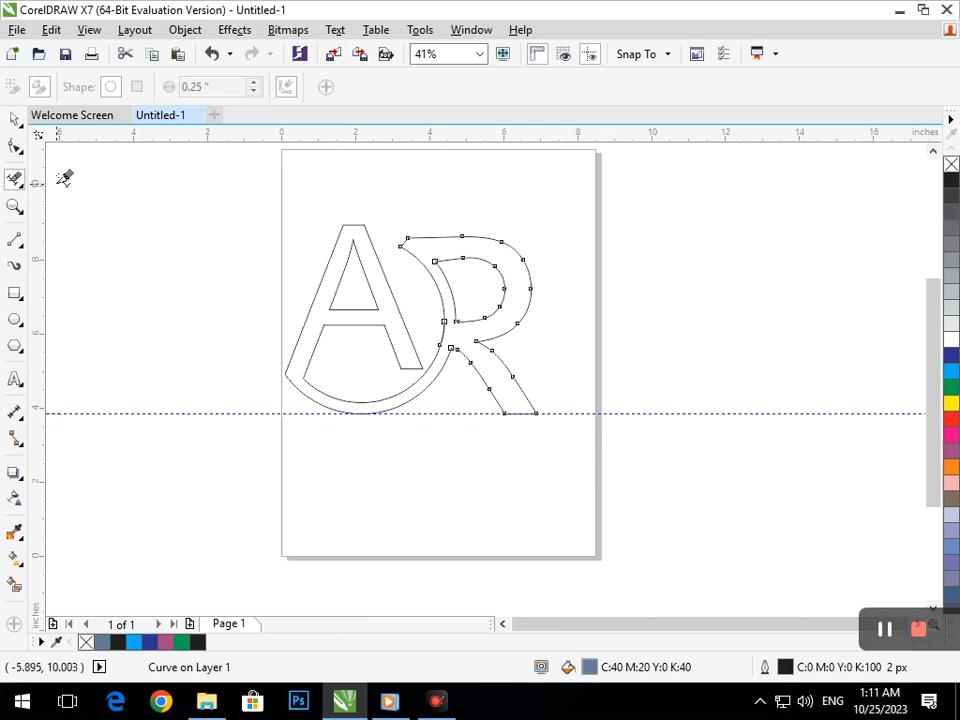
click(15, 120)
click(154, 322)
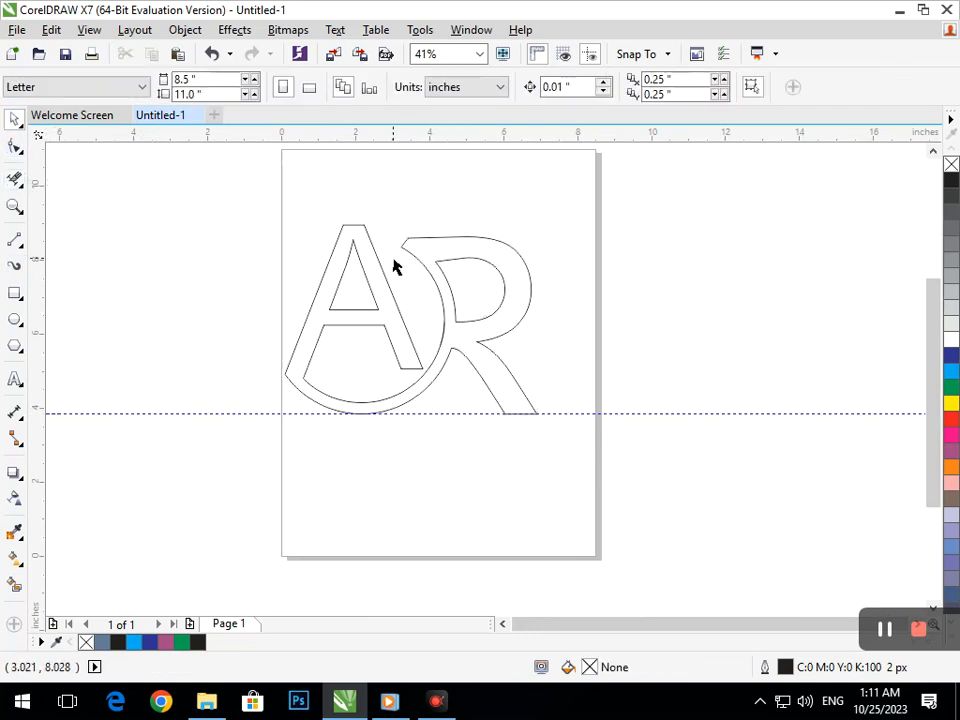
- Nudge the A's top corners and upper counter nodes down to the R's top height and add a horizontal guideline there
click(15, 147)
click(317, 300)
click(335, 255)
drag(315, 193, 405, 279)
key(Down)
key(Down)
key(Down)
key(Down)
key(Down)
key(Down)
key(Down)
key(Down)
key(Down)
key(Down)
key(Down)
key(Down)
key(Down)
key(Down)
key(Down)
key(Down)
key(Down)
key(Down)
key(Down)
key(Down)
key(Down)
key(Down)
key(Down)
key(Down)
key(Down)
key(Down)
key(Down)
key(Down)
key(Down)
key(Down)
key(Down)
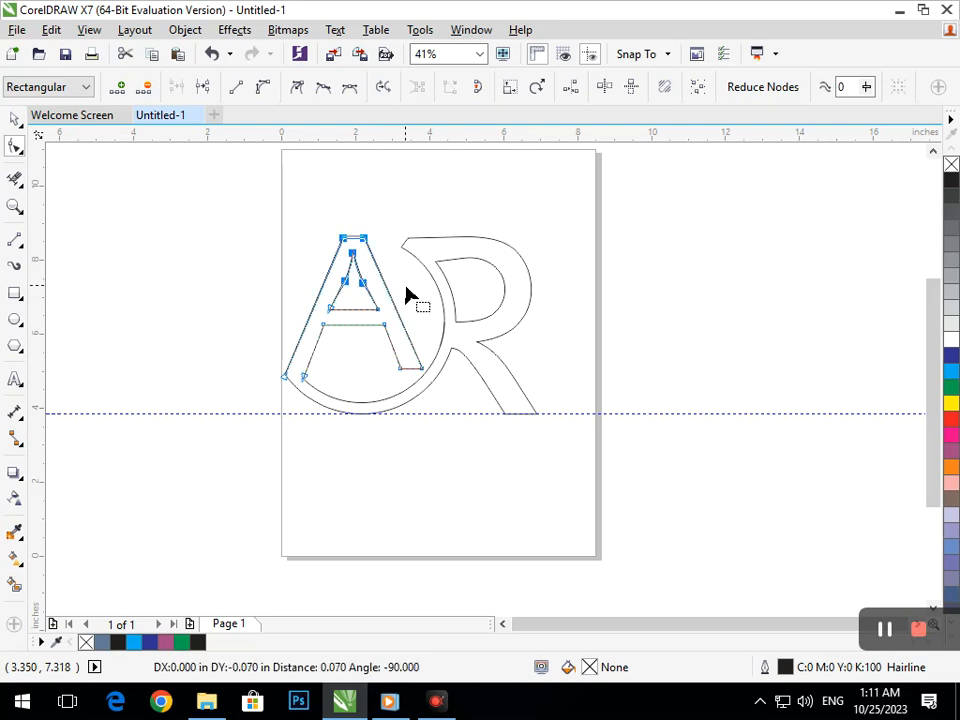
key(Down)
key(Down)
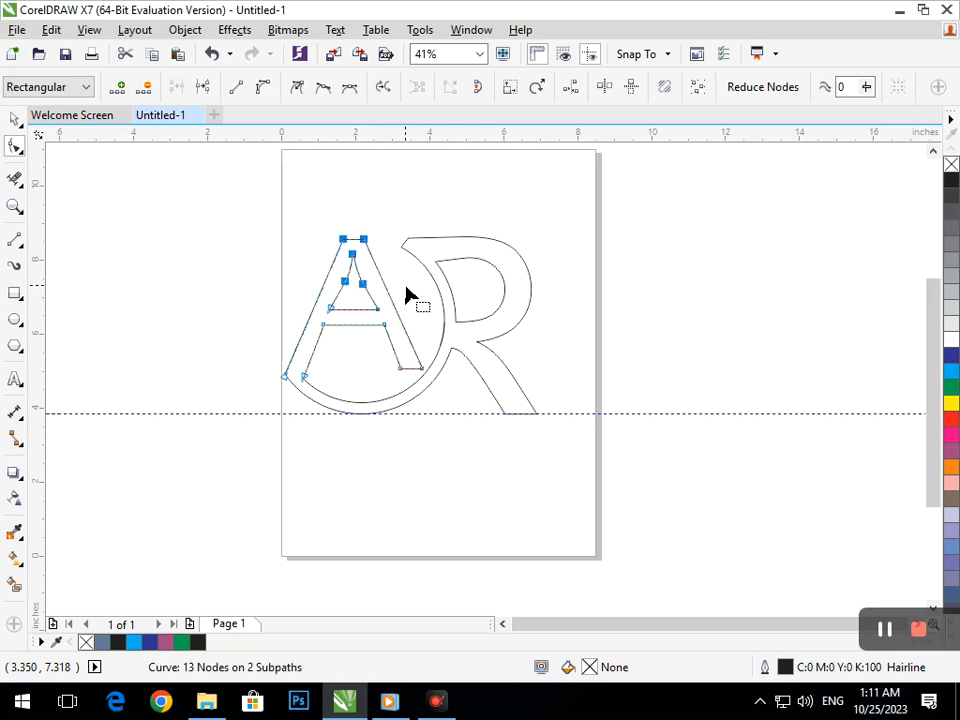
drag(506, 136, 531, 237)
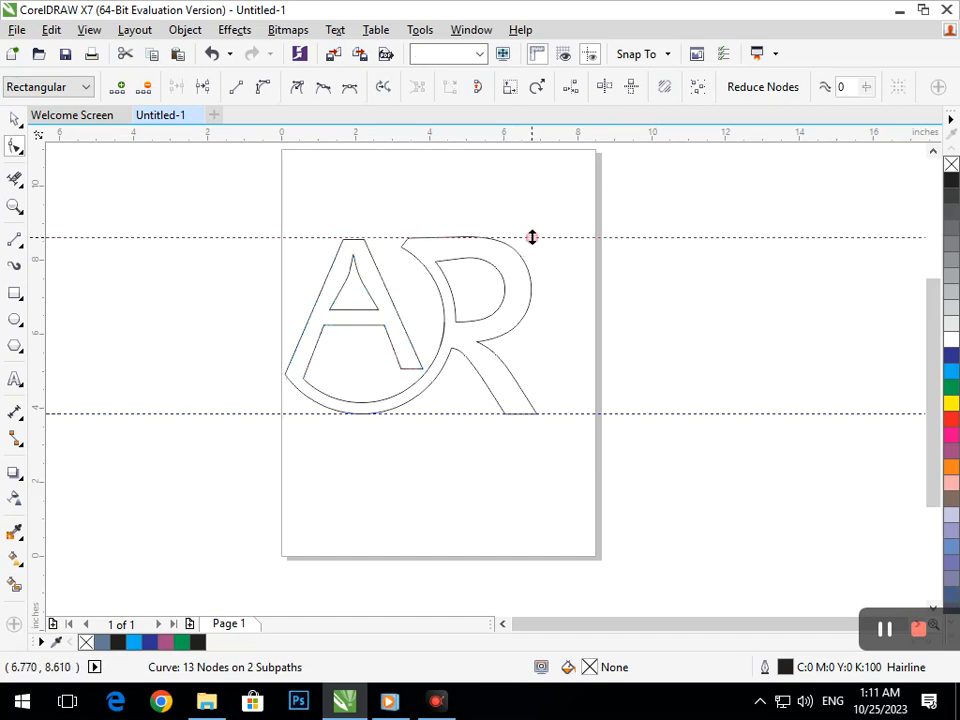
- Delete the two intermediate nodes on the sides of the A's triangular counter
click(405, 323)
key(F2)
drag(311, 238, 448, 332)
click(356, 293)
drag(272, 343, 439, 403)
key(Delete)
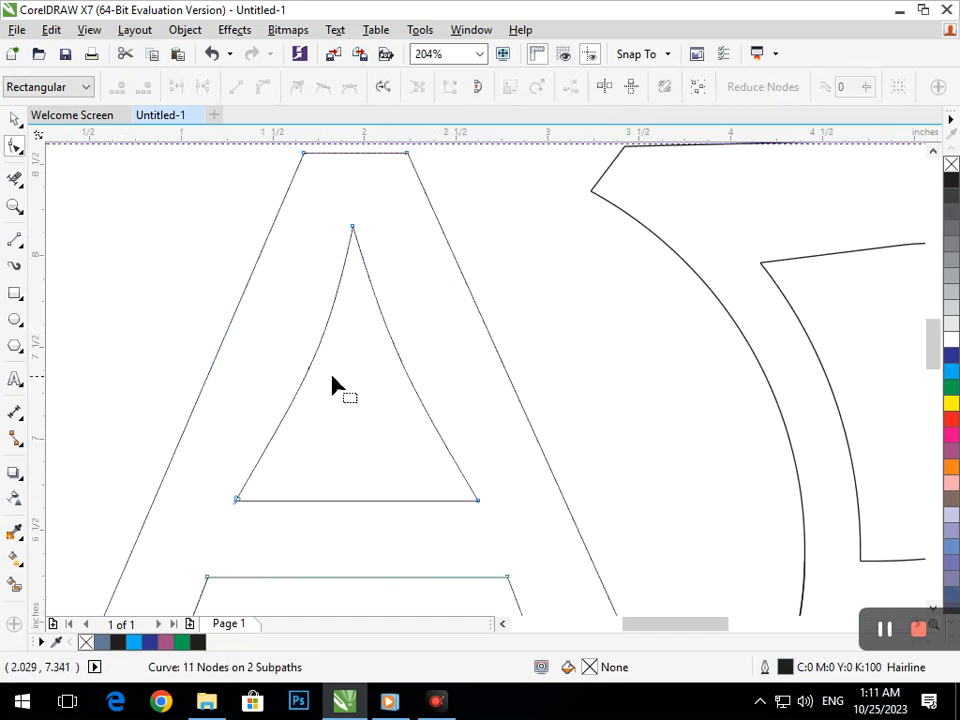
- Straighten both curved sides of the A's triangular counter by adjusting their curve handles
click(353, 229)
drag(326, 356, 293, 379)
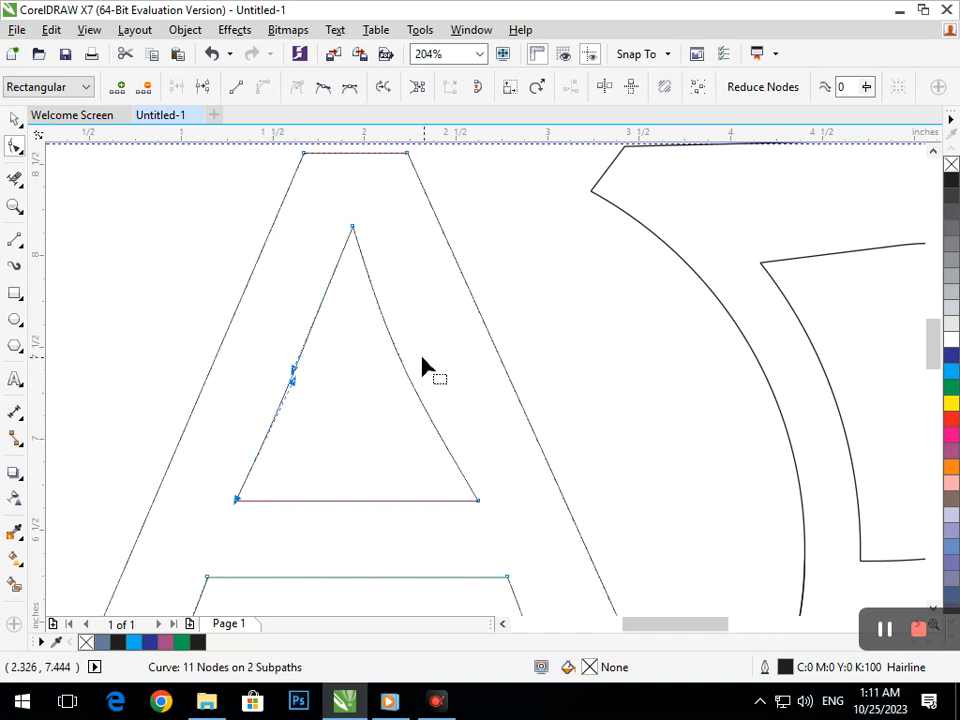
click(352, 228)
drag(396, 369, 420, 386)
click(420, 350)
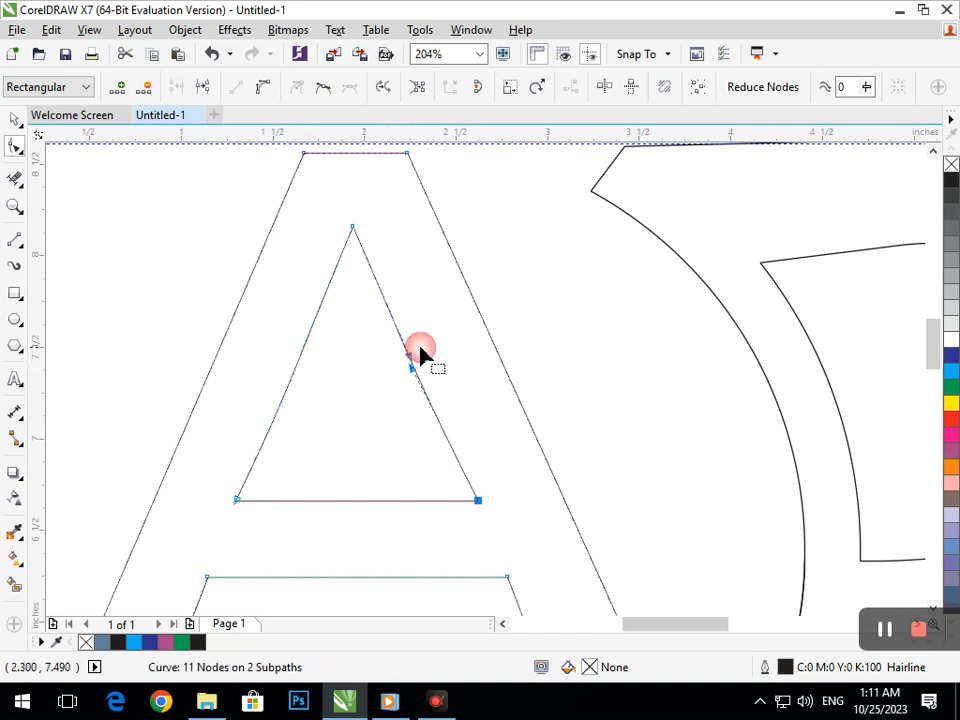
drag(410, 366, 410, 356)
key(F3)
click(440, 381)
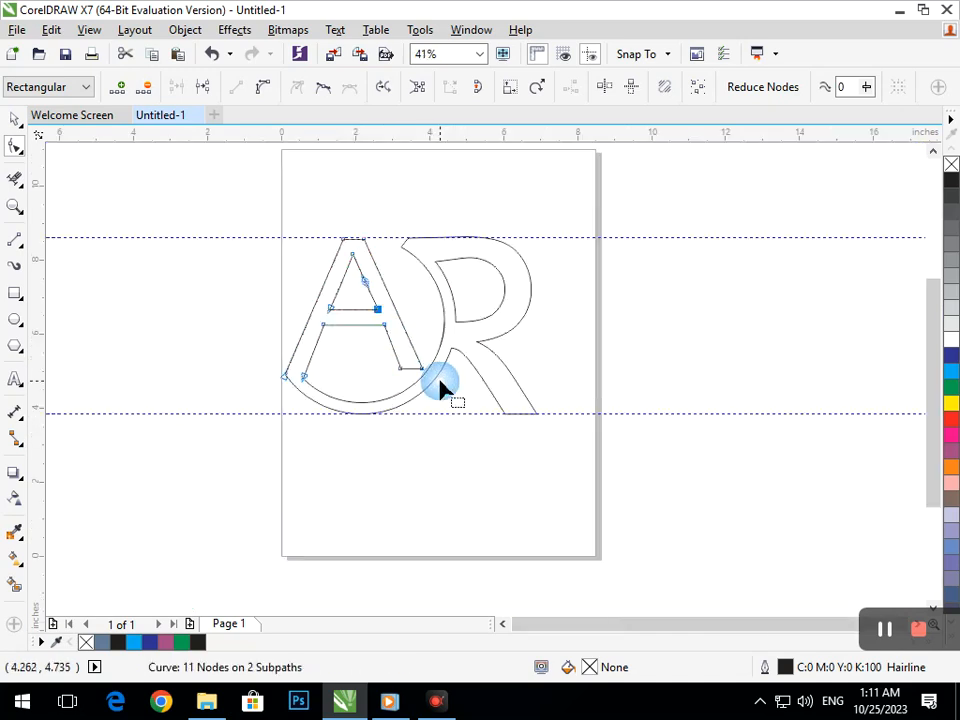
- Delete both horizontal guidelines
click(10, 120)
click(167, 259)
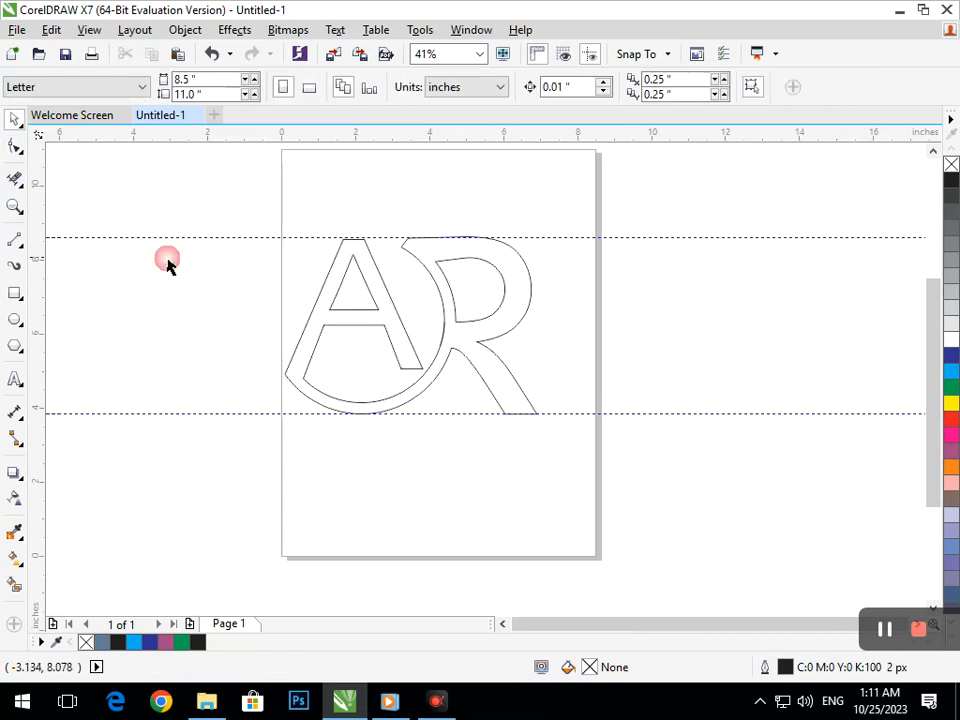
click(461, 414)
key(Delete)
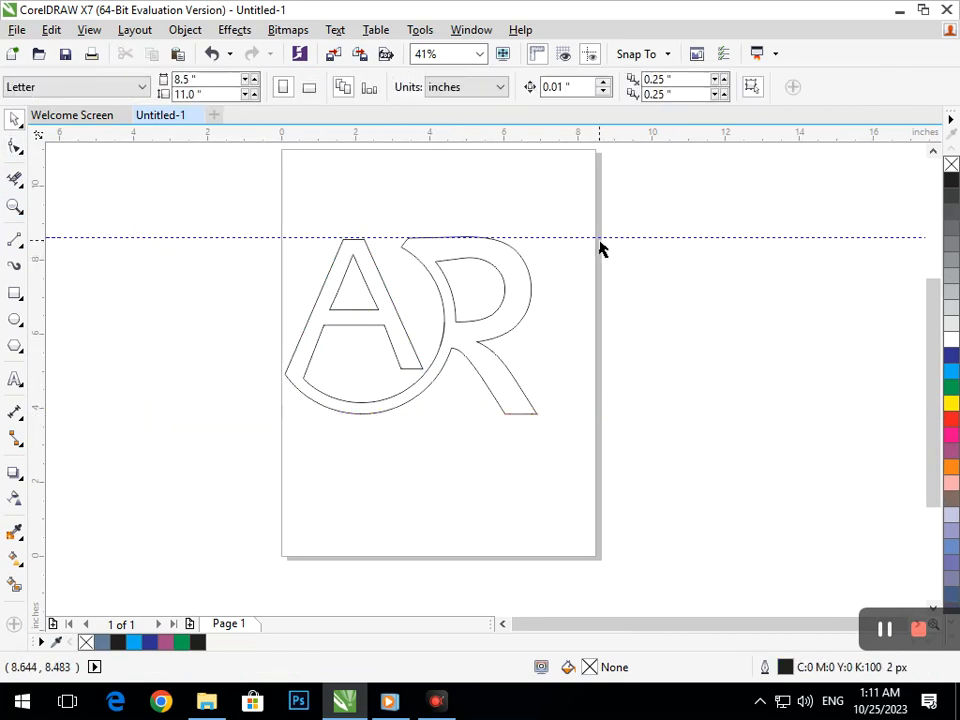
click(598, 238)
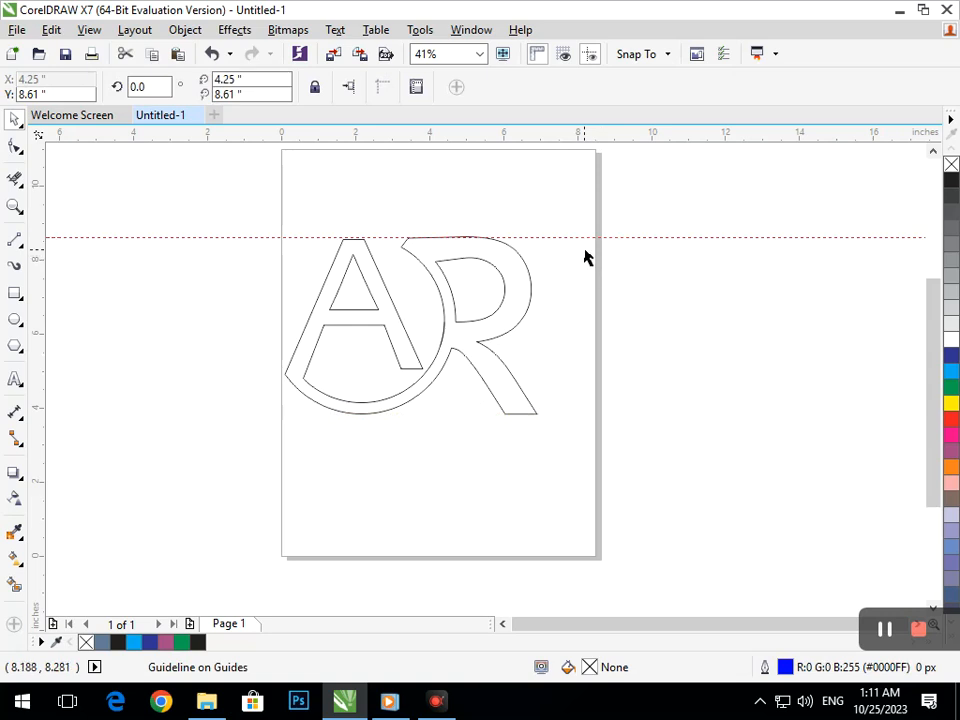
key(Delete)
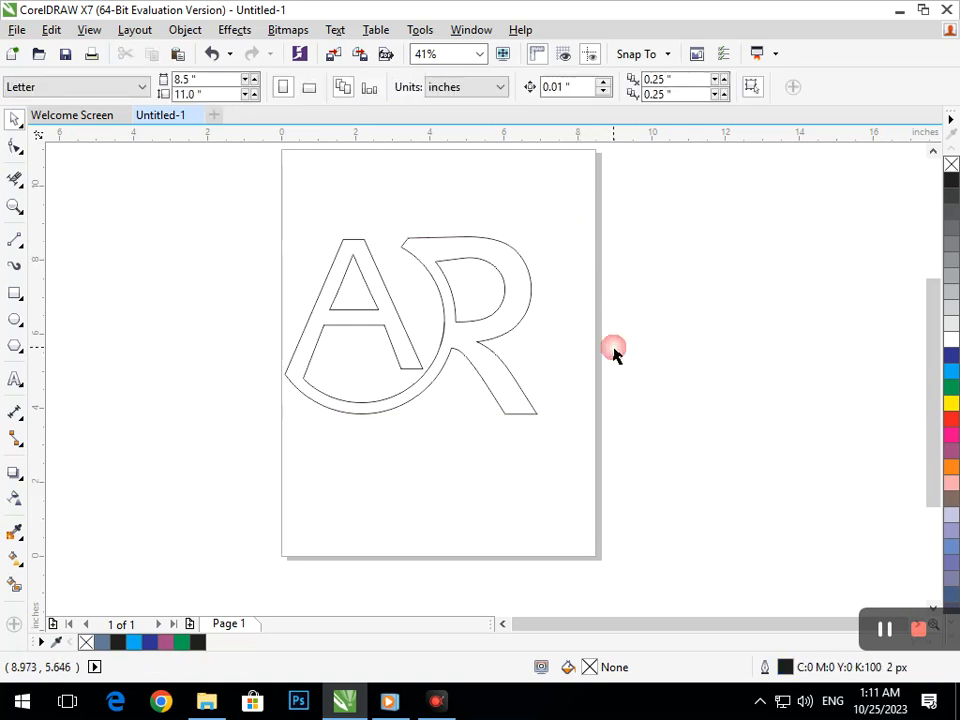
click(15, 583)
click(317, 341)
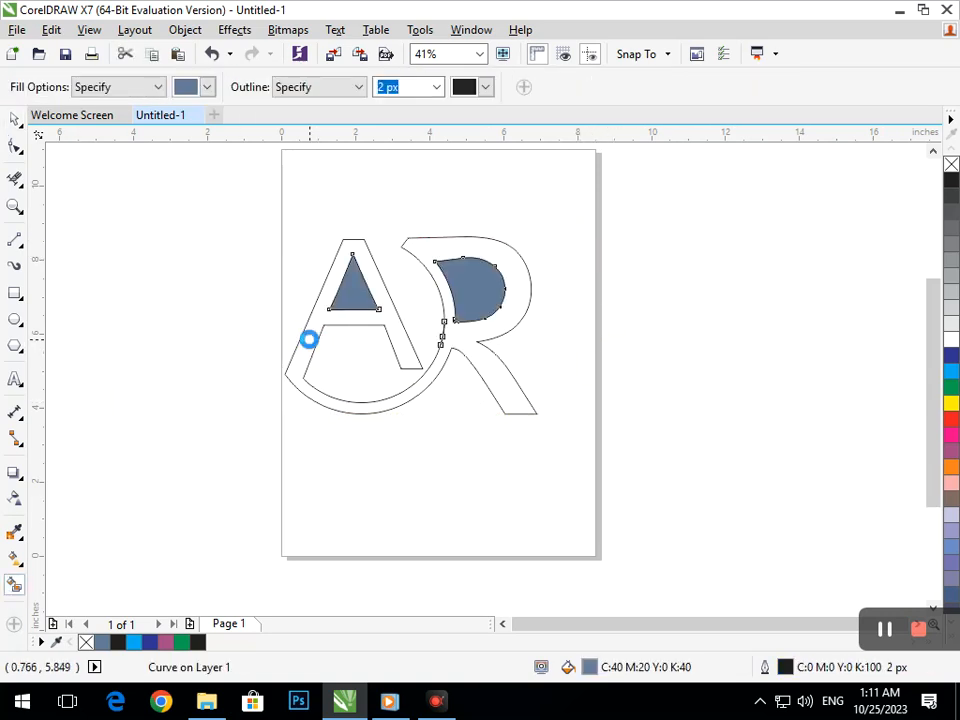
key(ctrl+z)
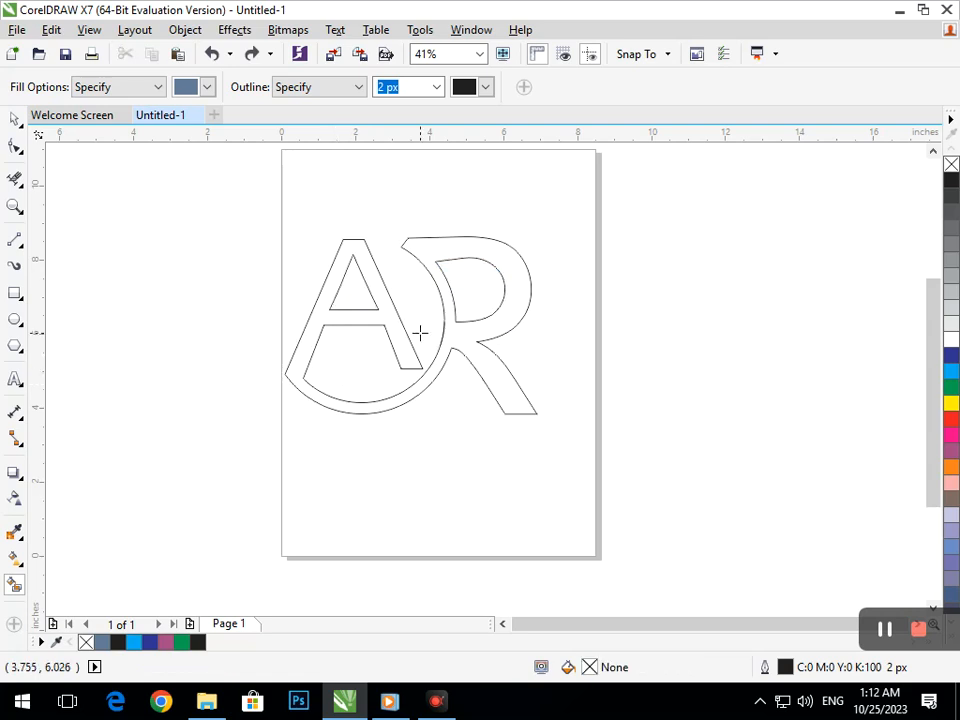
- Move the end nodes where the A's inner left leg meets the ring's inner arc so the two lines overlap
scroll(305, 348, up, 6)
scroll(381, 394, up, 5)
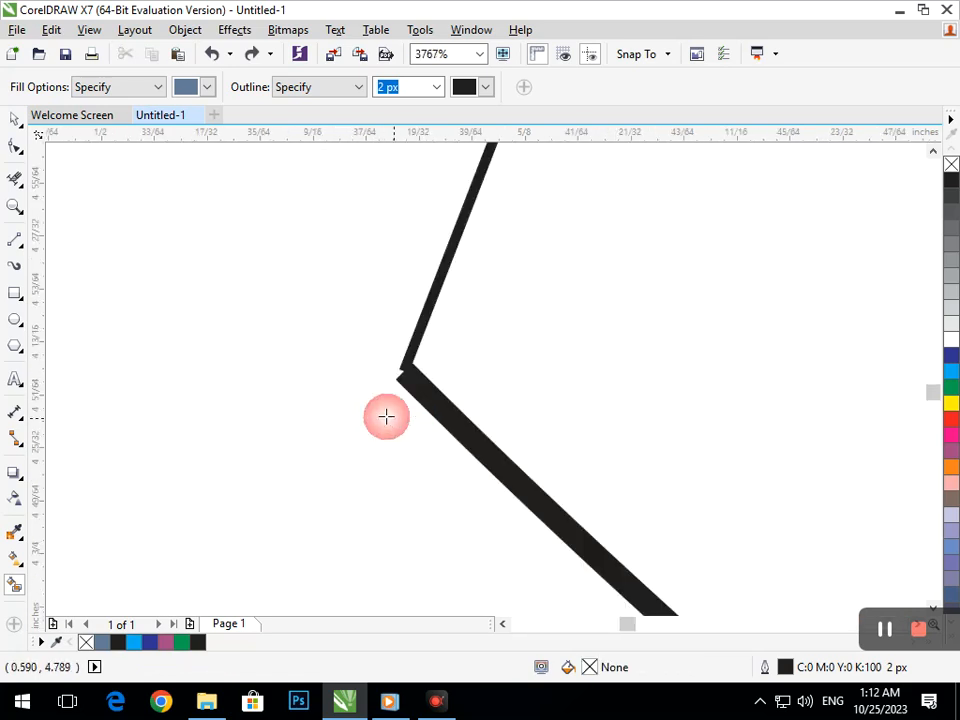
click(15, 147)
click(403, 377)
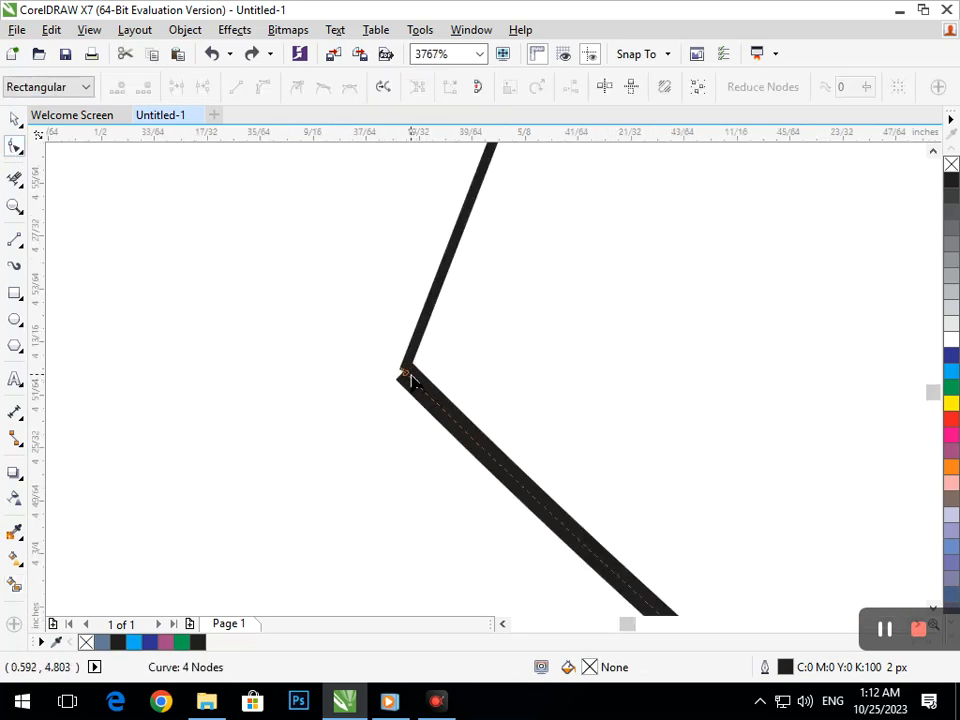
drag(403, 373, 399, 405)
click(414, 343)
scroll(405, 405, down, 5)
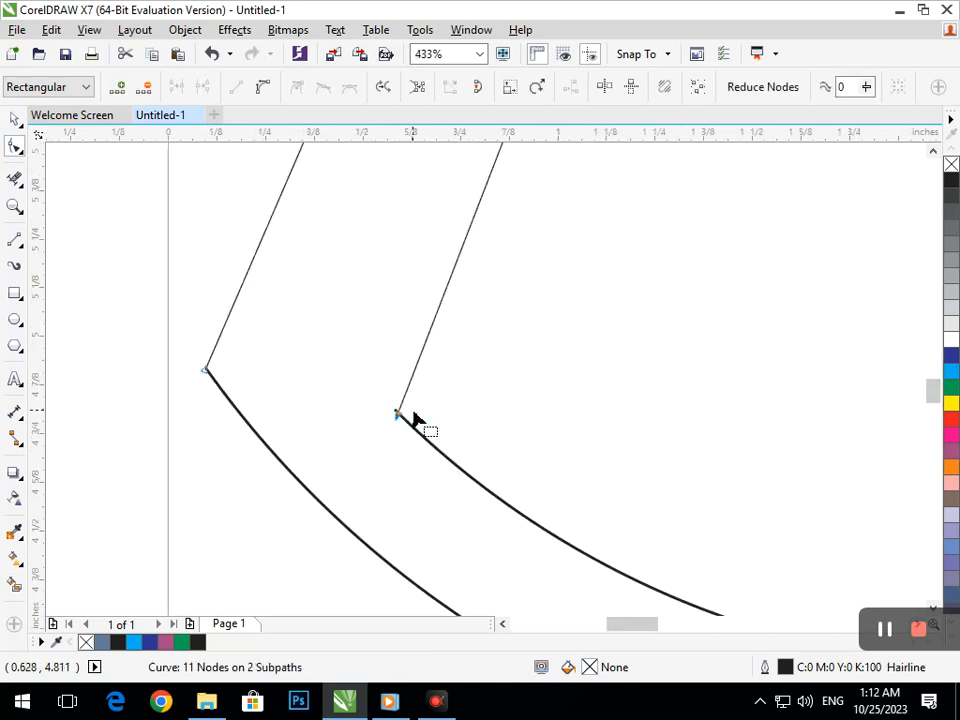
- Move the end nodes where the A's outer left leg meets the ring's outer arc so the two lines overlap
scroll(195, 360, up, 6)
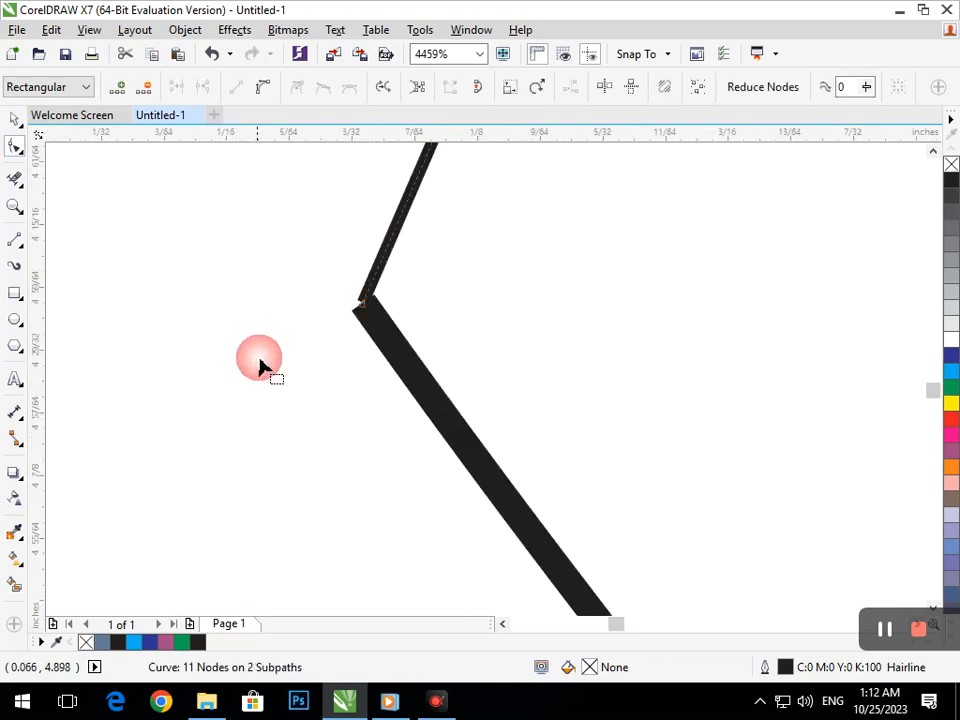
click(366, 314)
drag(375, 300, 348, 342)
click(373, 287)
key(F2)
right_click(452, 358)
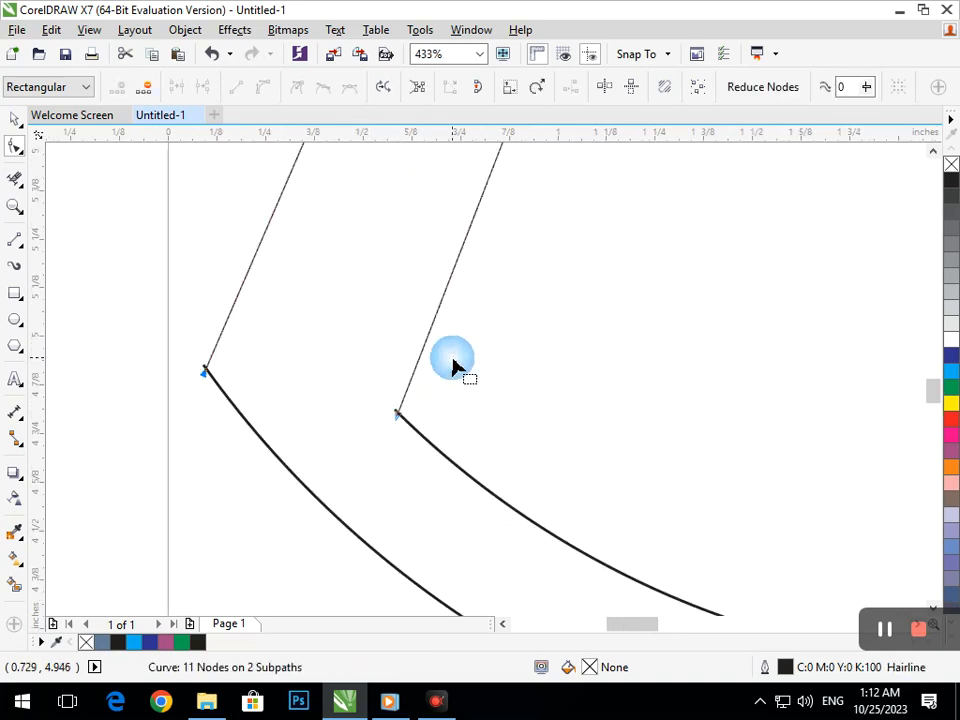
scroll(426, 437, down, 6)
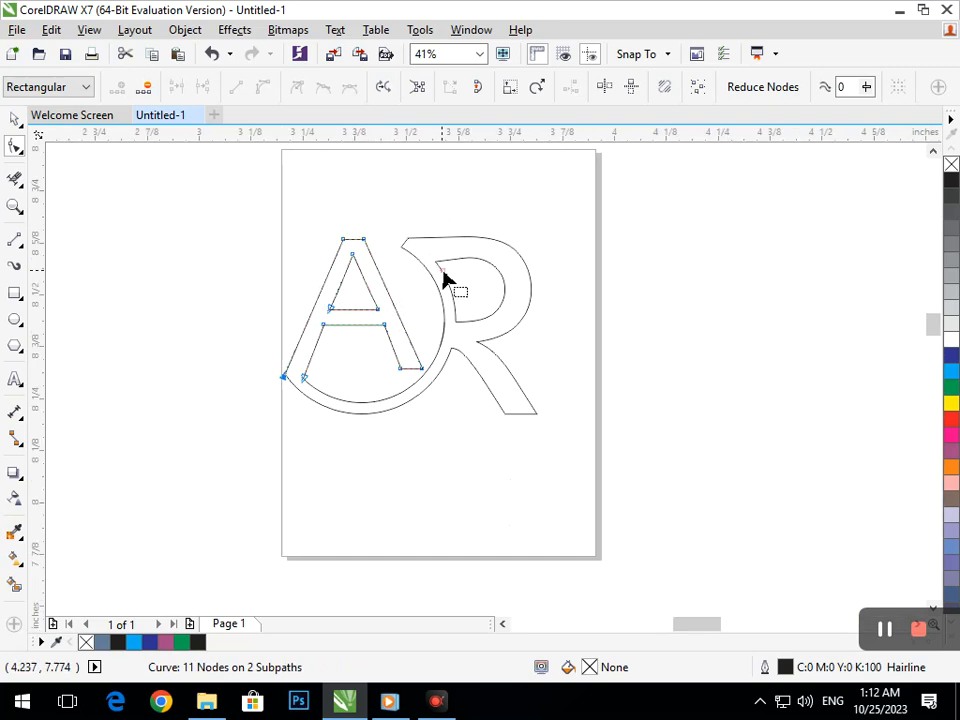
- Try to fill the monogram's body with the blue-grey colour using Smart Fill, and undo the fill
scroll(445, 280, up, 6)
scroll(356, 244, down, 6)
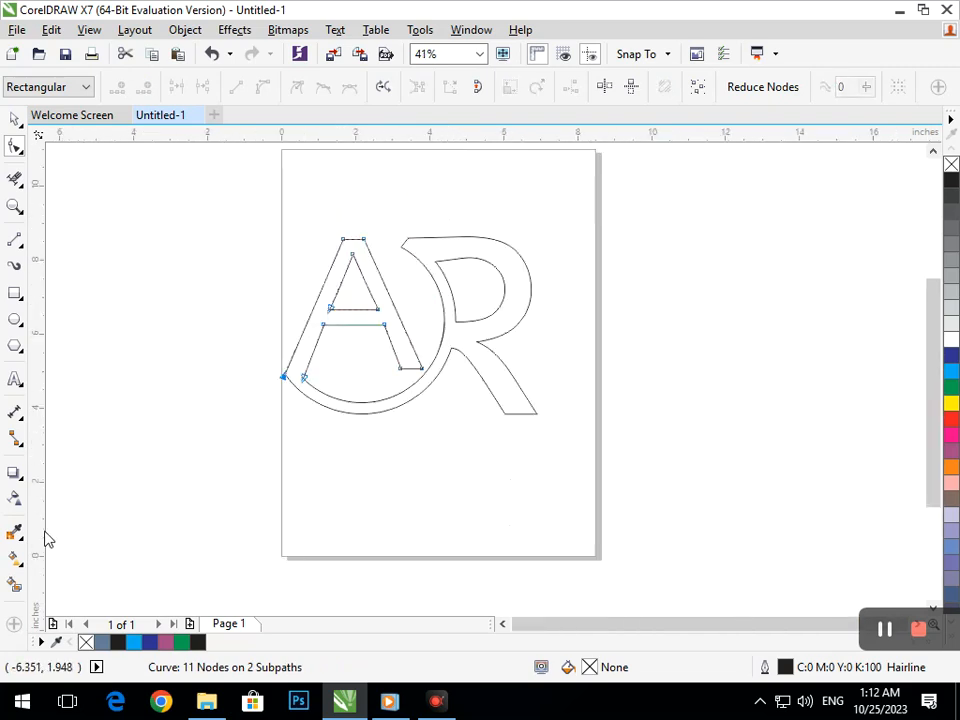
click(15, 585)
click(296, 369)
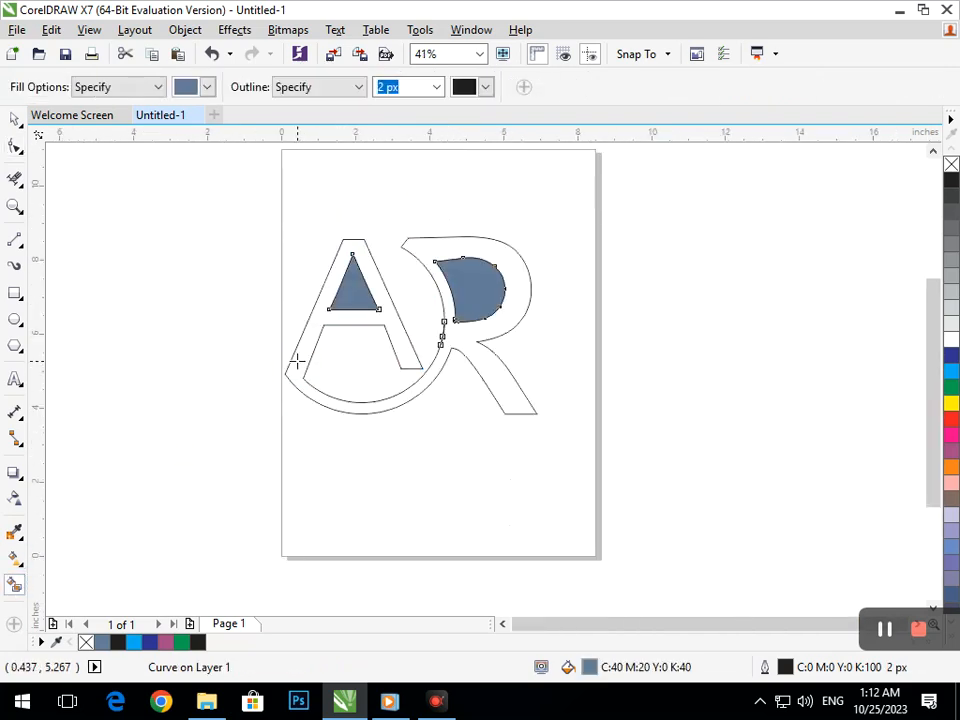
key(ctrl+z)
- Move the end node where the ring's inner arc meets the R's upper-left tip so the two lines overlap
scroll(378, 215, up, 9)
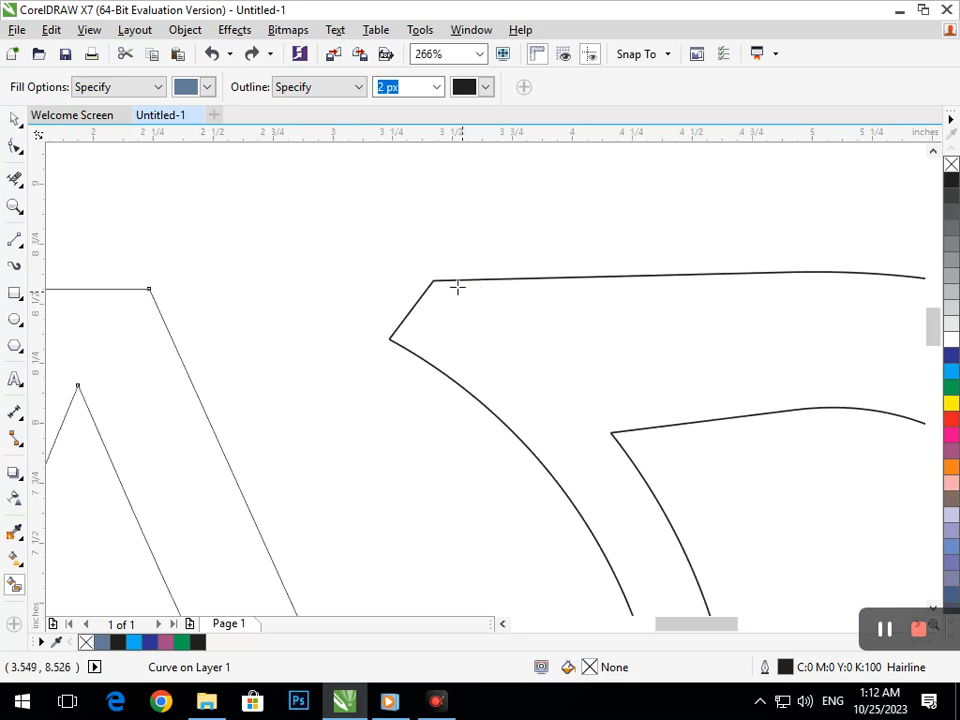
key(F10)
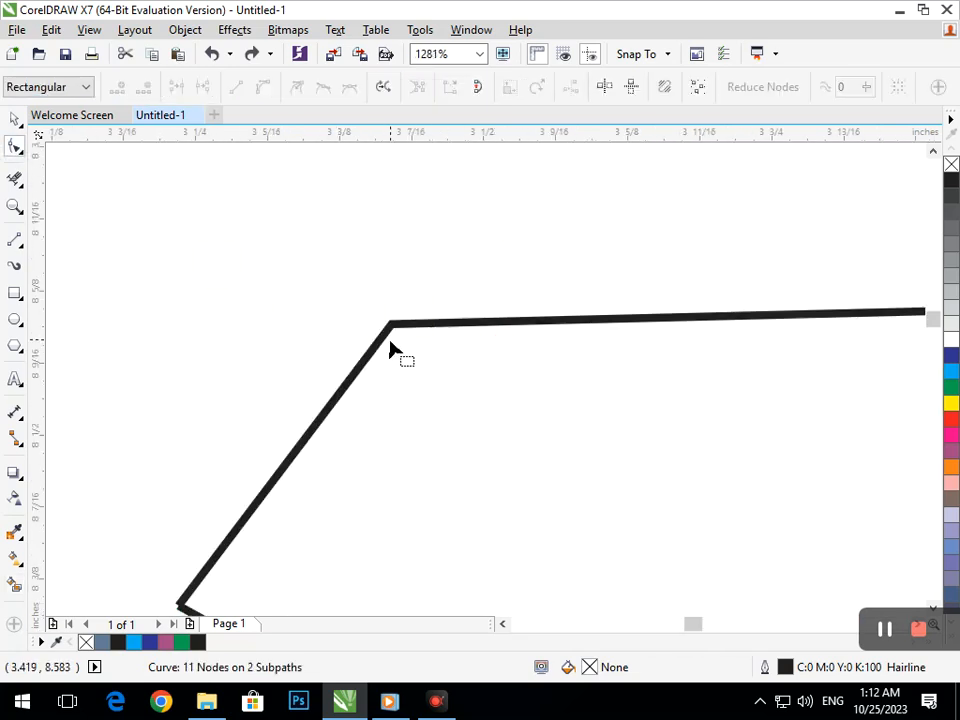
click(381, 336)
scroll(418, 369, down, 4)
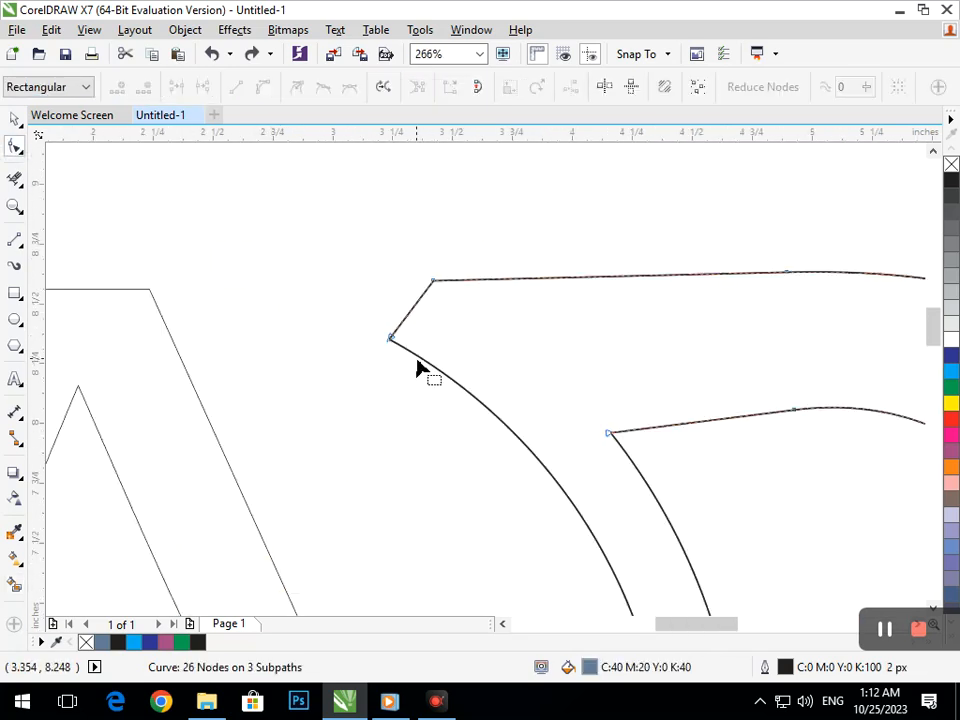
scroll(478, 478, up, 8)
drag(475, 487, 409, 452)
click(494, 505)
- Try again to smart-fill the monogram's joined outline in blue-grey
click(15, 588)
scroll(588, 460, down, 6)
scroll(571, 432, down, 4)
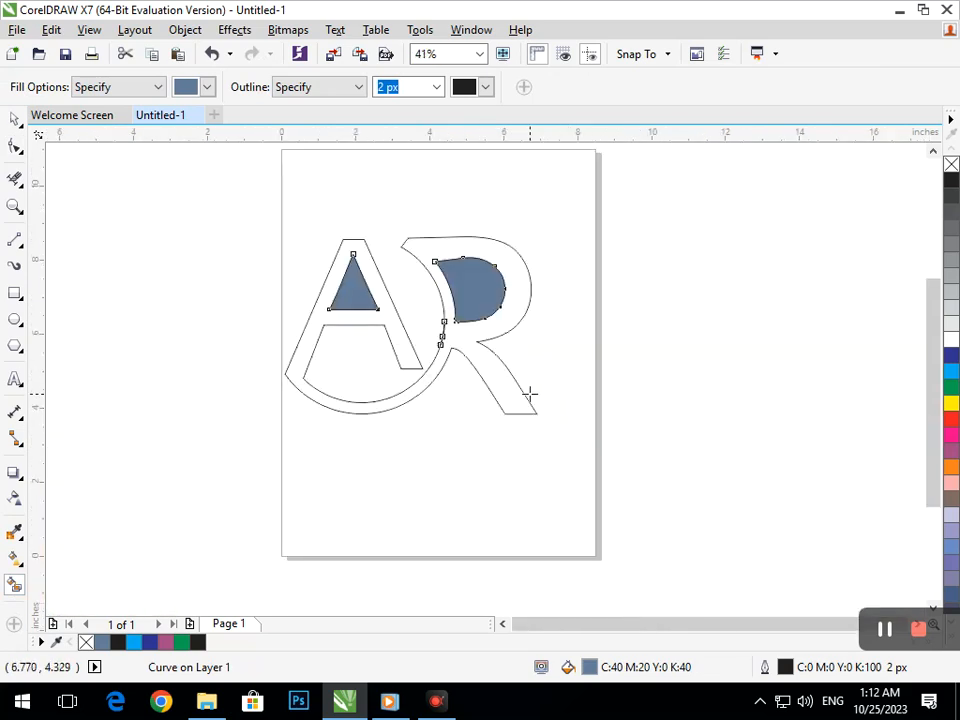
click(15, 120)
click(478, 451)
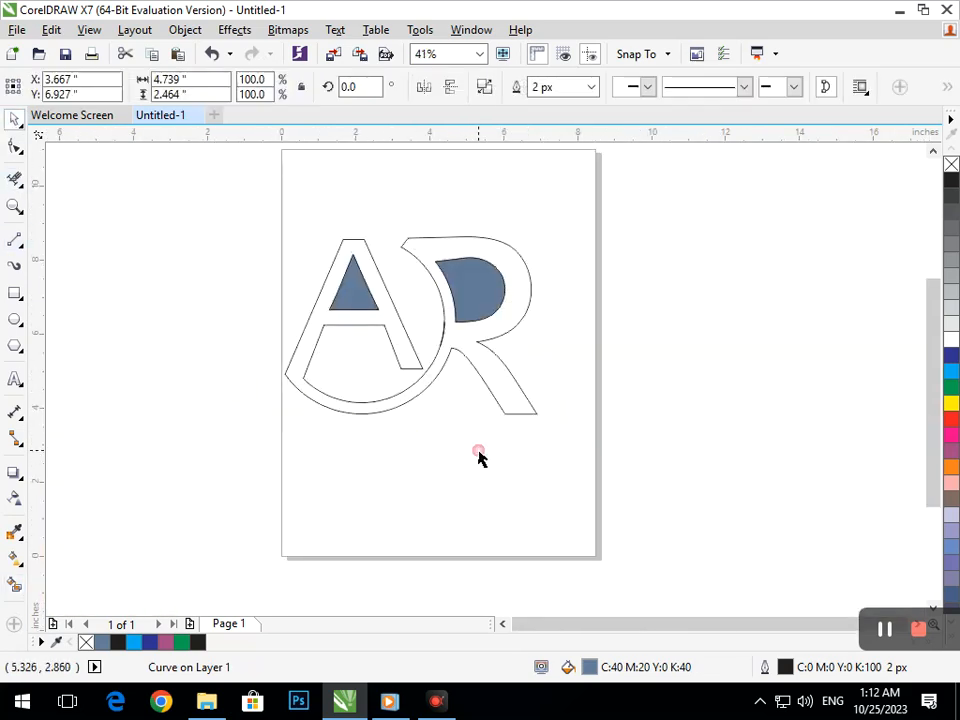
click(420, 381)
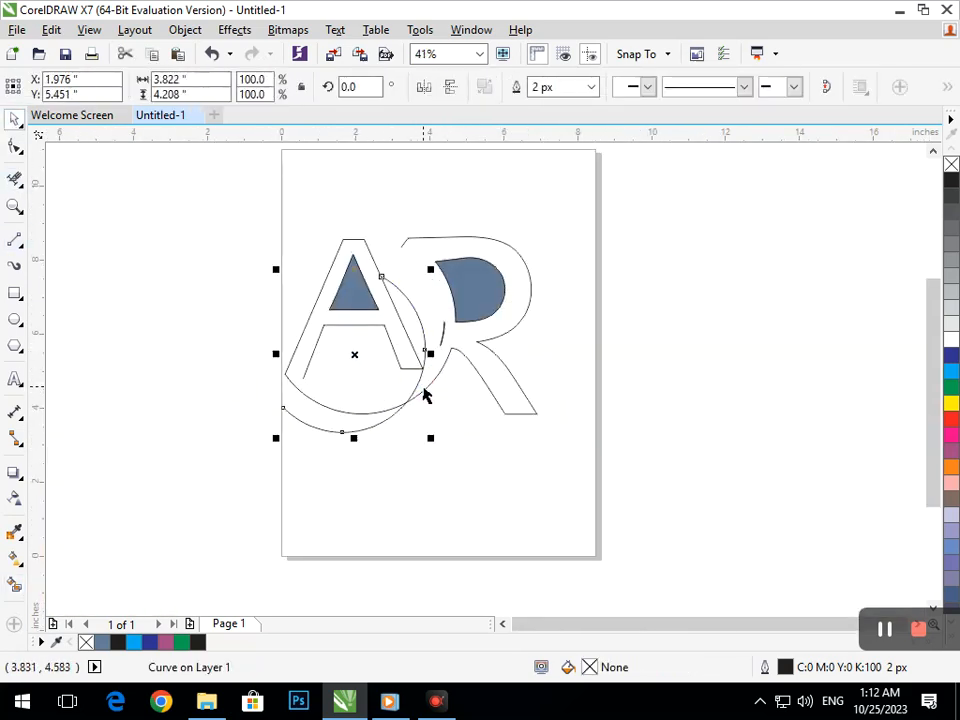
key(ctrl+z)
click(446, 459)
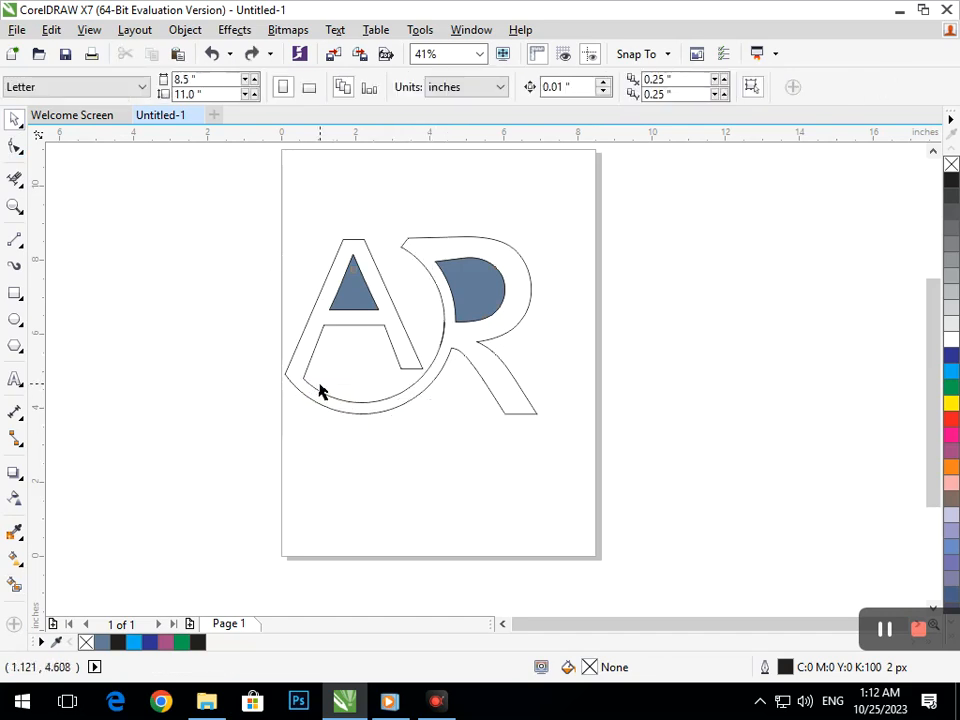
- Select all the monogram's objects and enlarge them proportionally about their centre to 10.144 by 7.124 inches
scroll(300, 387, up, 6)
click(338, 399)
key(F2)
drag(313, 261, 465, 384)
drag(270, 263, 411, 372)
key(F3)
key(F2)
key(F3)
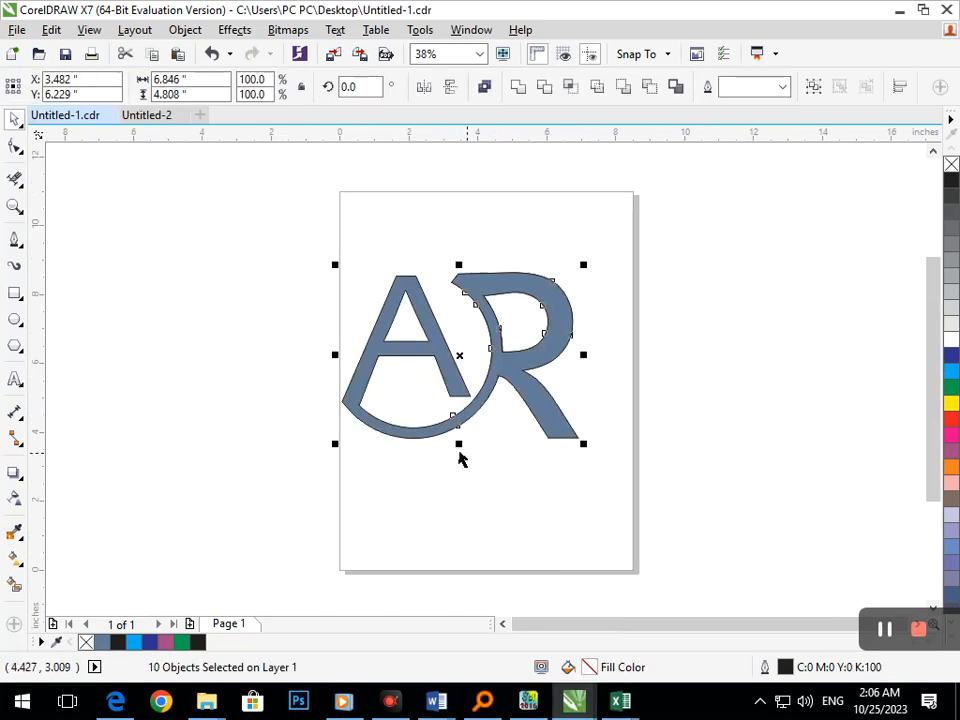
drag(336, 446, 307, 517)
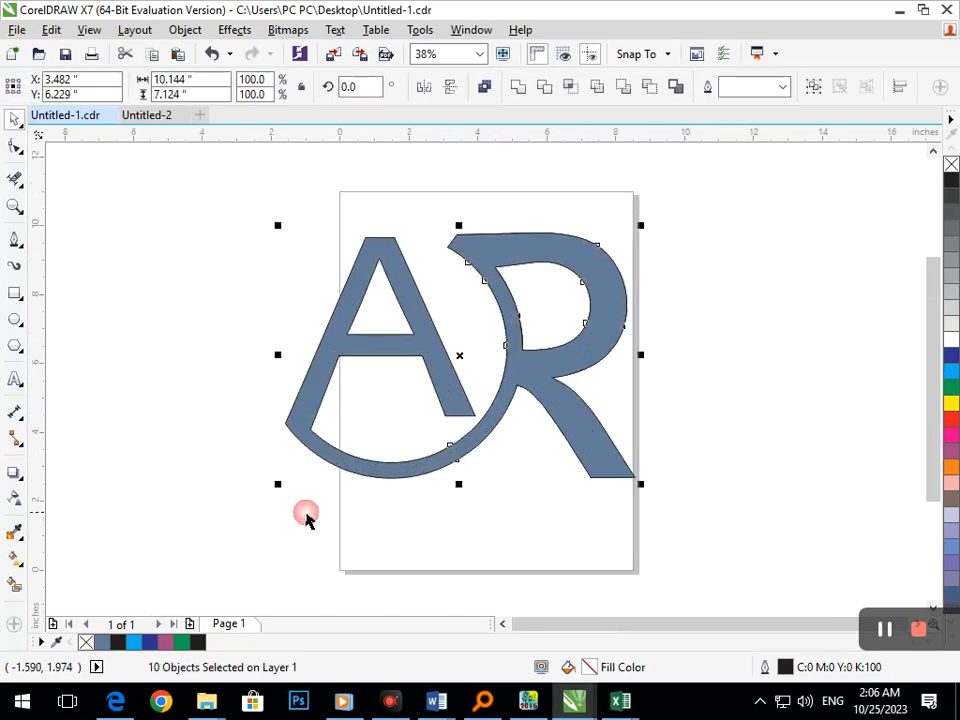
click(418, 555)
- Apply a linear fountain fill to the merged AR shape from the A's top corner to the R's leg, with a blue end colour
drag(388, 465, 334, 510)
key(ctrl+z)
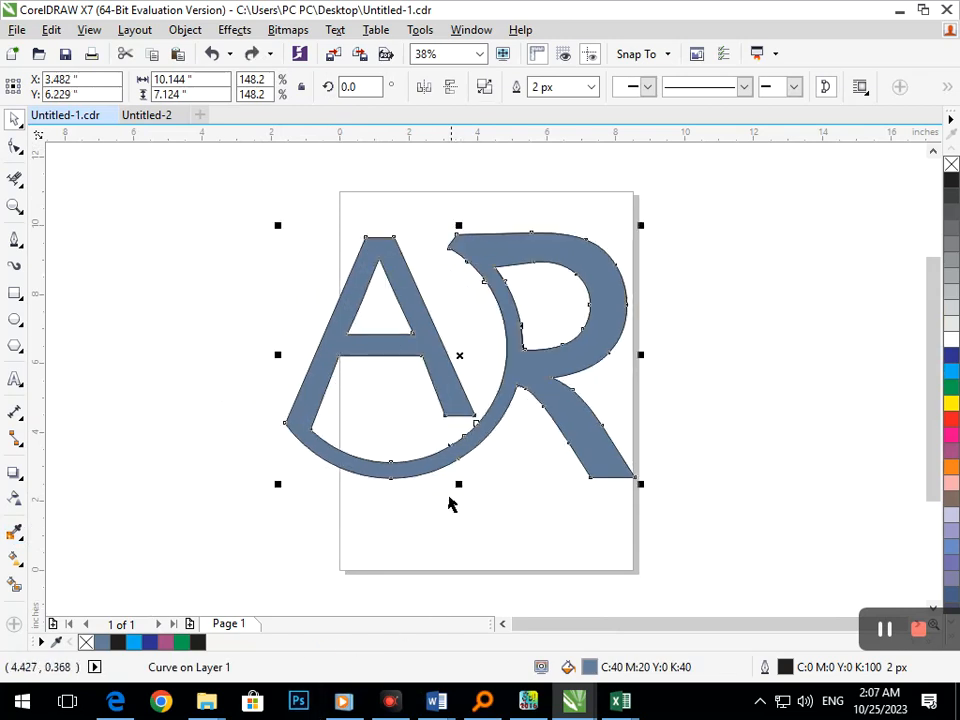
click(21, 565)
click(54, 562)
drag(365, 237, 591, 425)
click(951, 355)
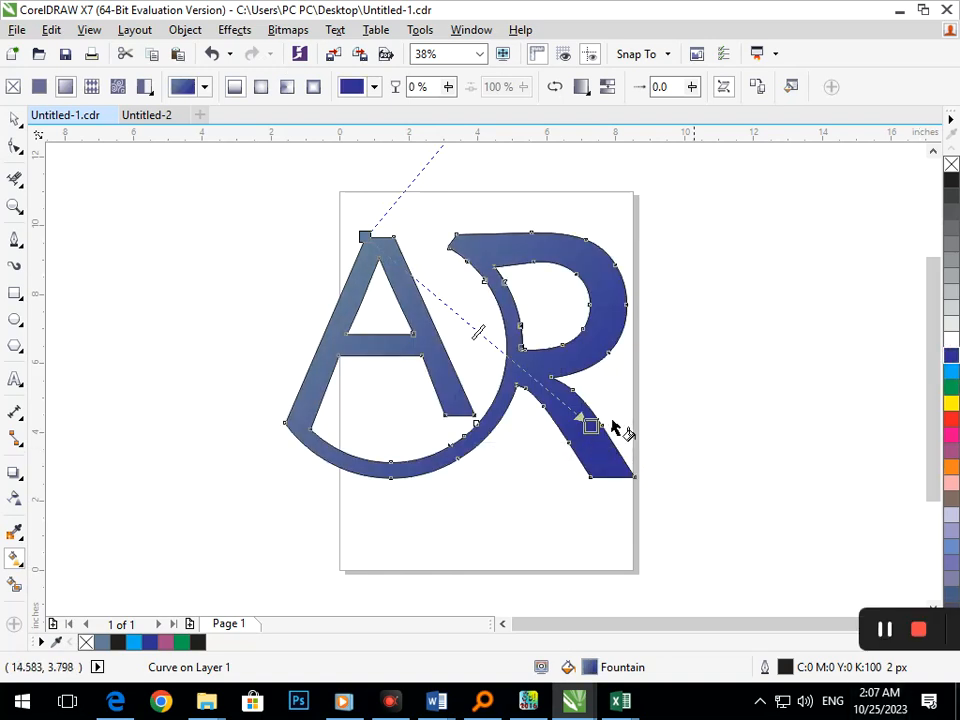
- Set the fountain fill's start colour at the A's top to red and its end colour on the R's leg to orange
click(365, 238)
click(952, 419)
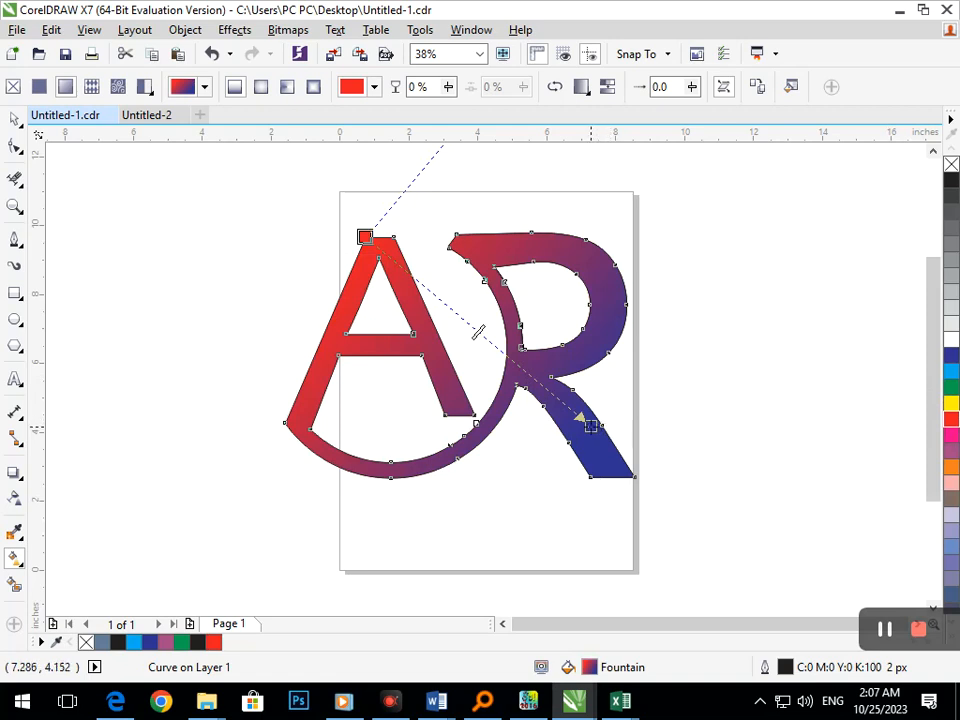
click(591, 426)
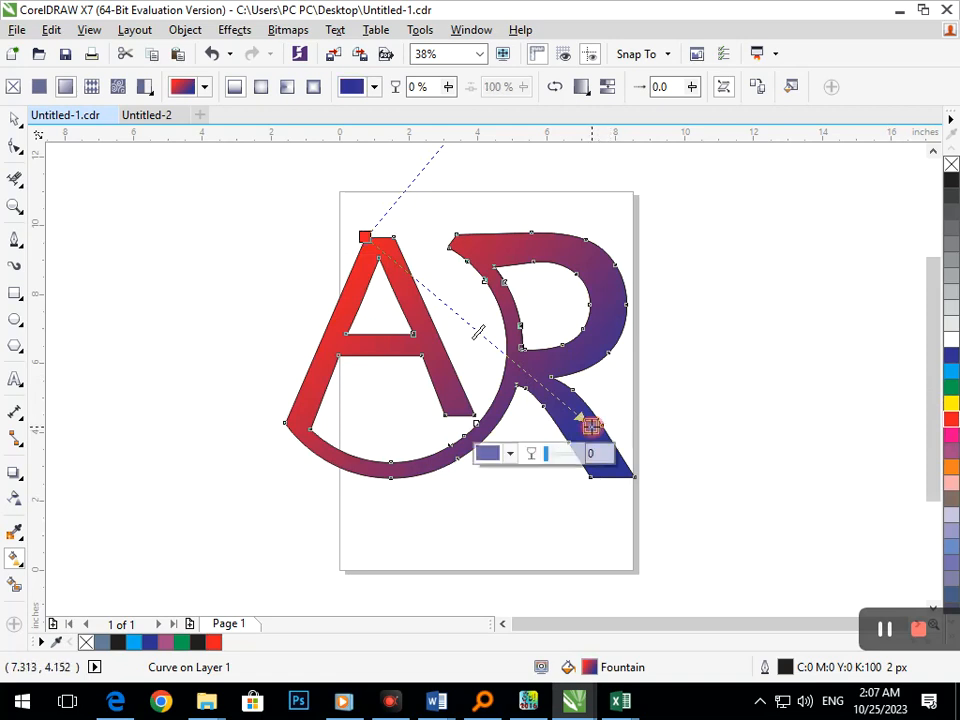
click(952, 467)
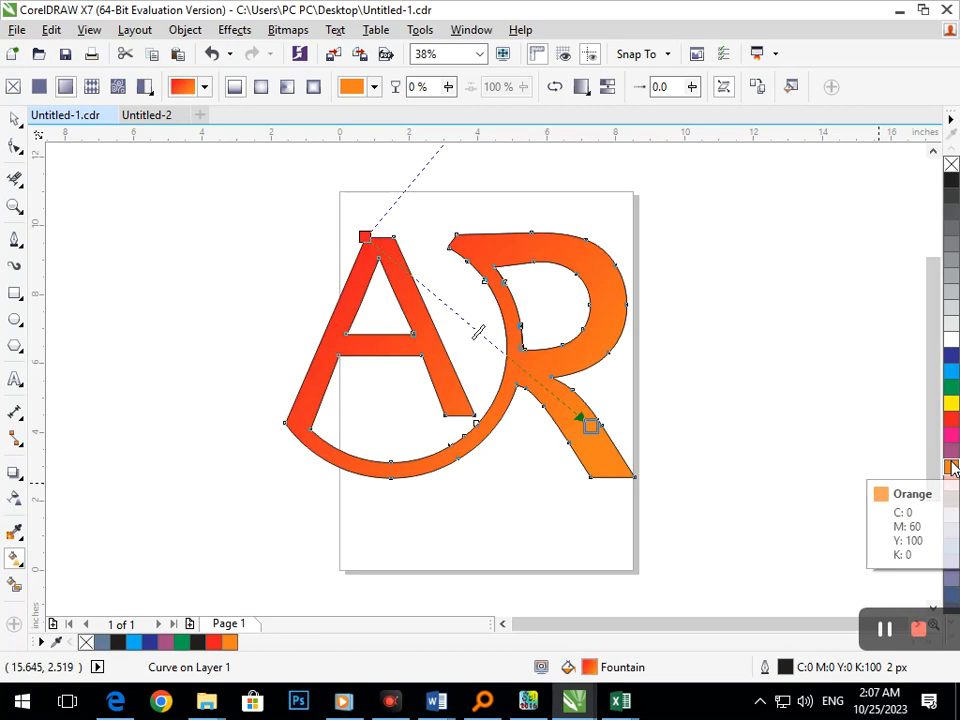
- Add a blue middle colour to the fountain fill at about 56% and deselect the shape
double_click(491, 343)
click(952, 355)
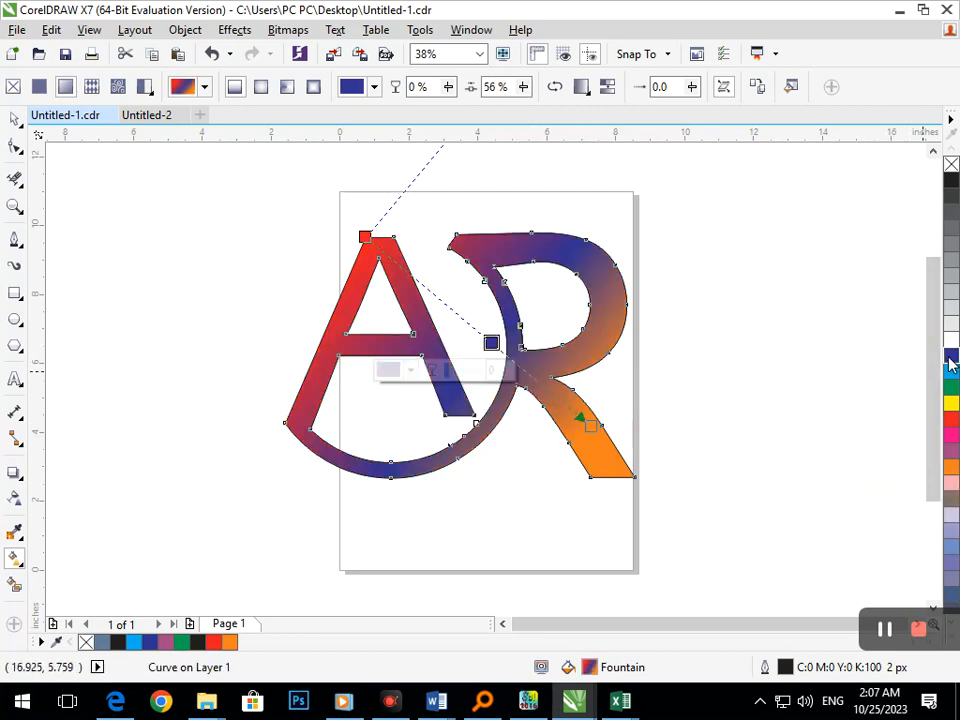
click(15, 119)
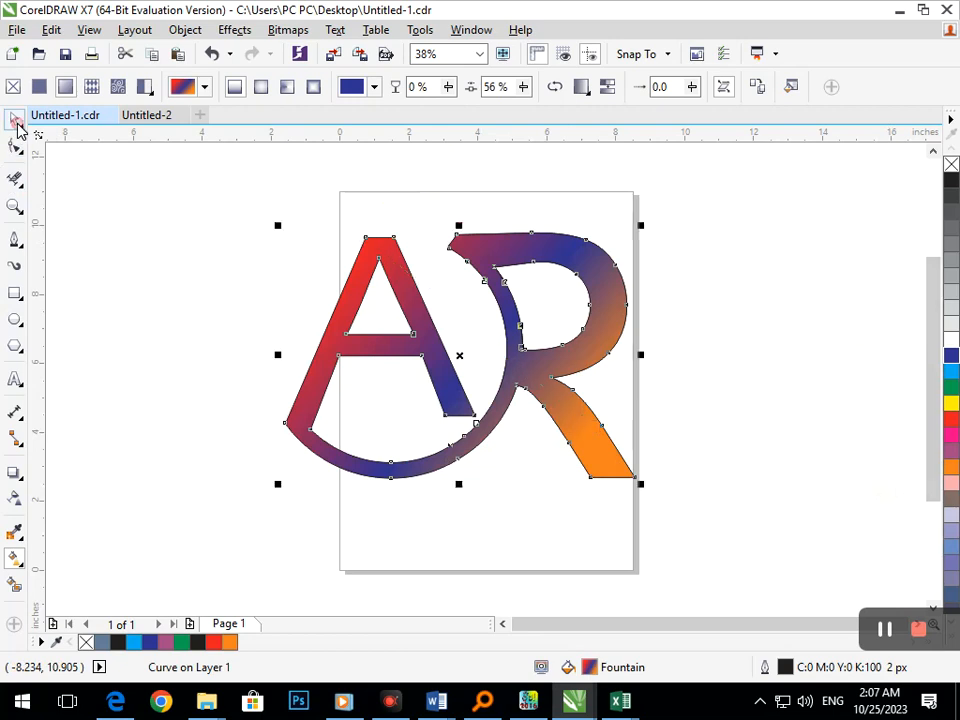
click(86, 236)
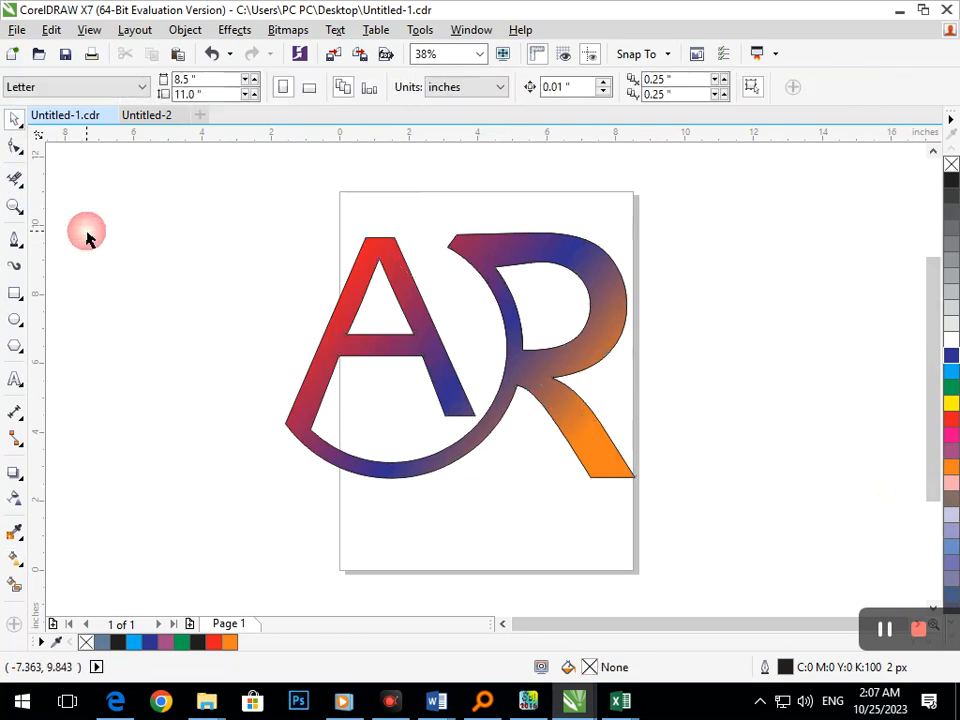
- Remove the blue middle colour from the monogram's fountain fill
click(514, 388)
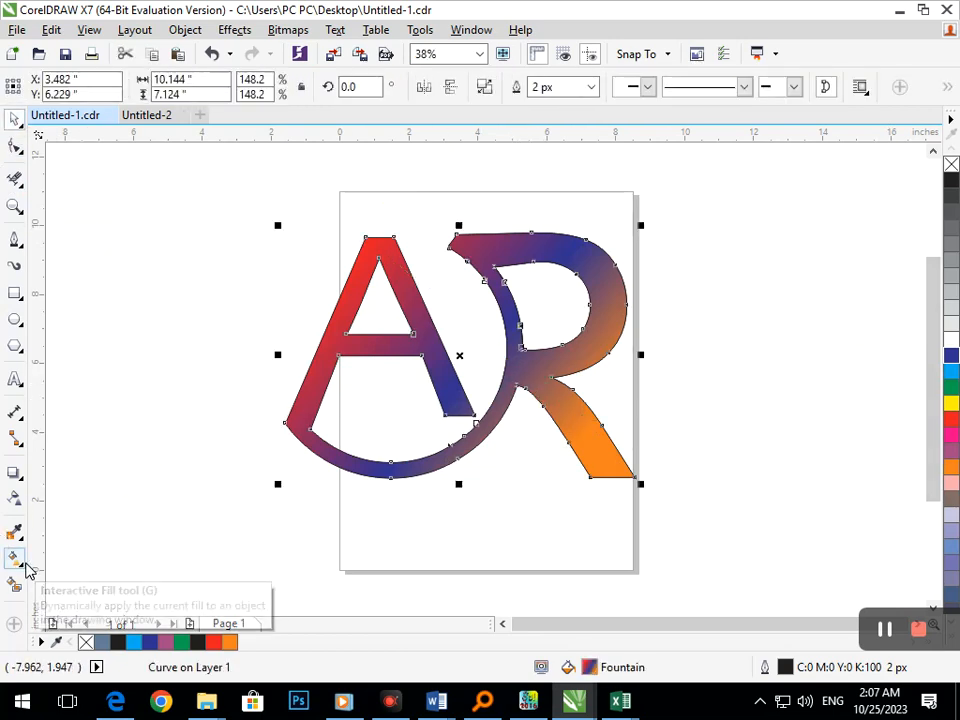
click(15, 560)
double_click(491, 343)
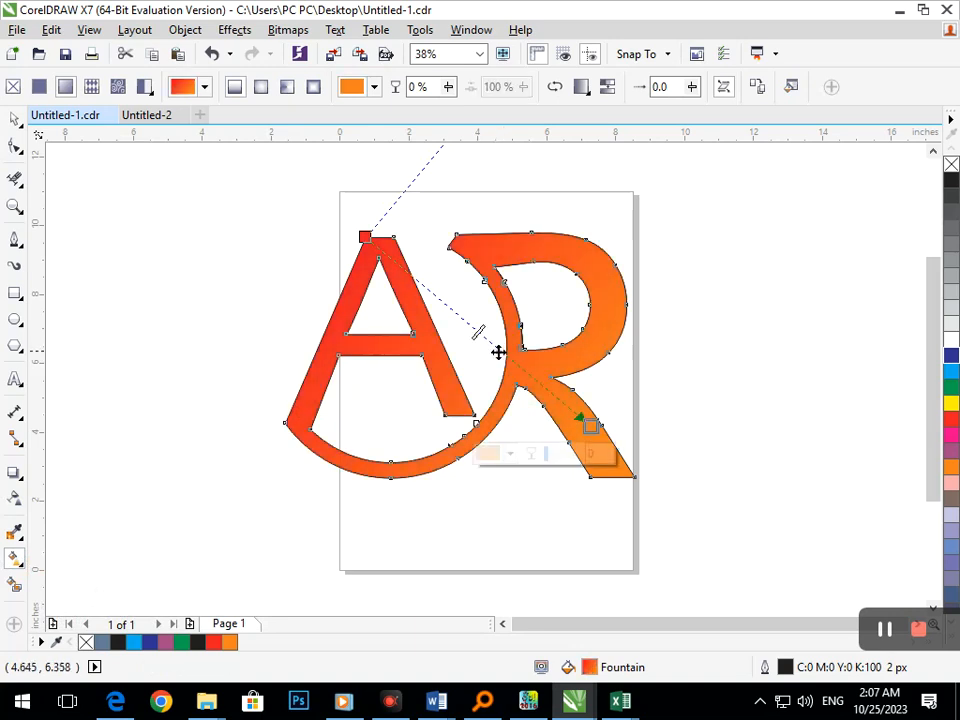
- Add a middle colour to the fountain fill at about 57%, trying green and cyan before setting it to blue
double_click(492, 344)
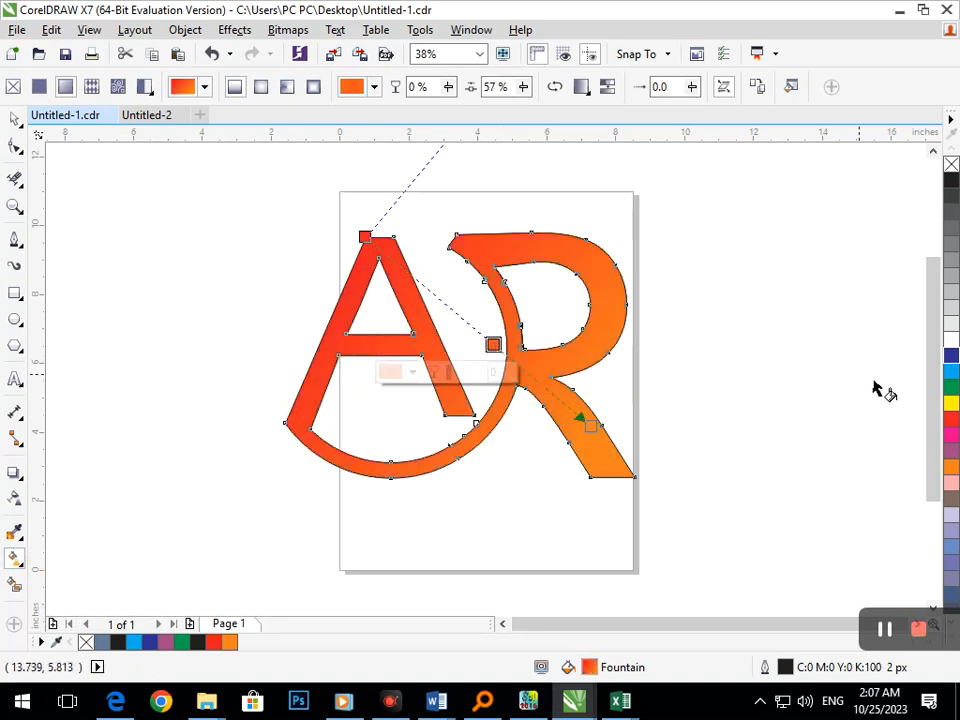
click(951, 389)
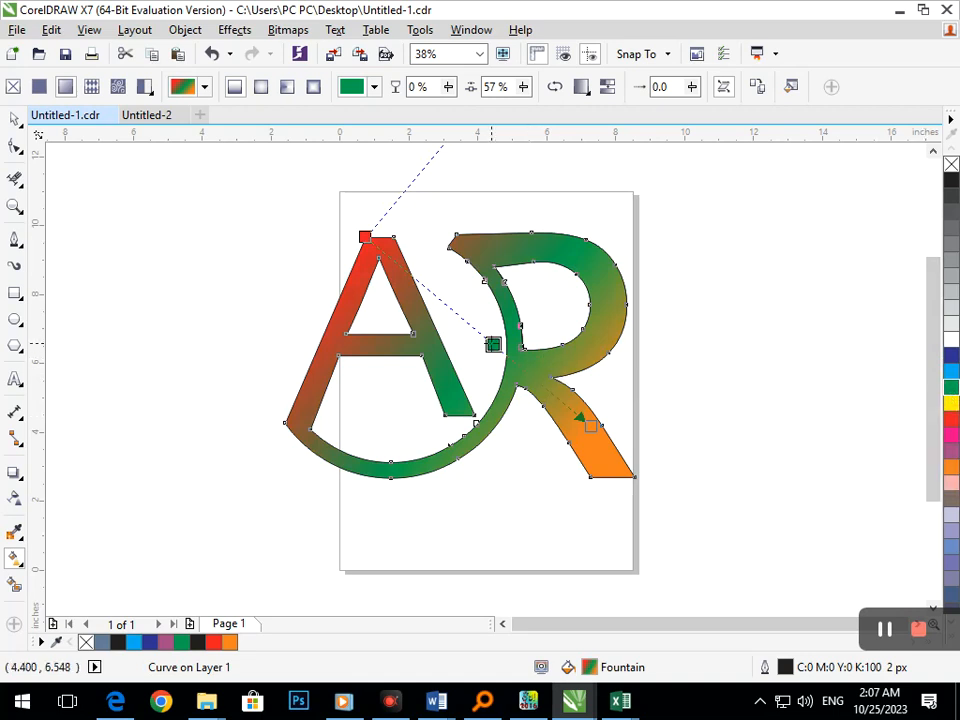
click(952, 372)
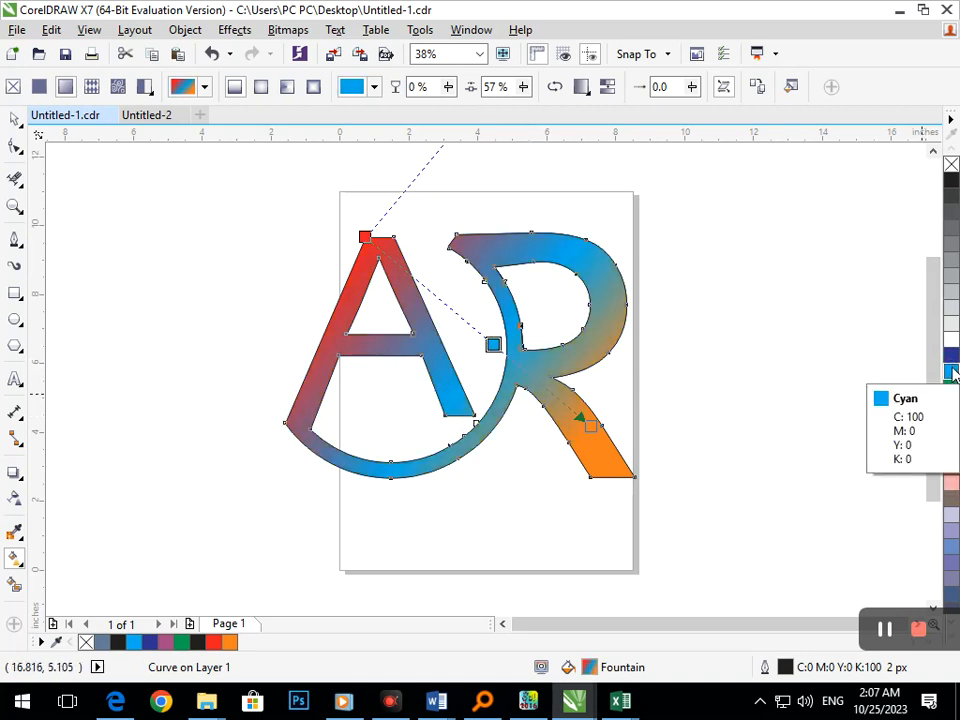
click(951, 356)
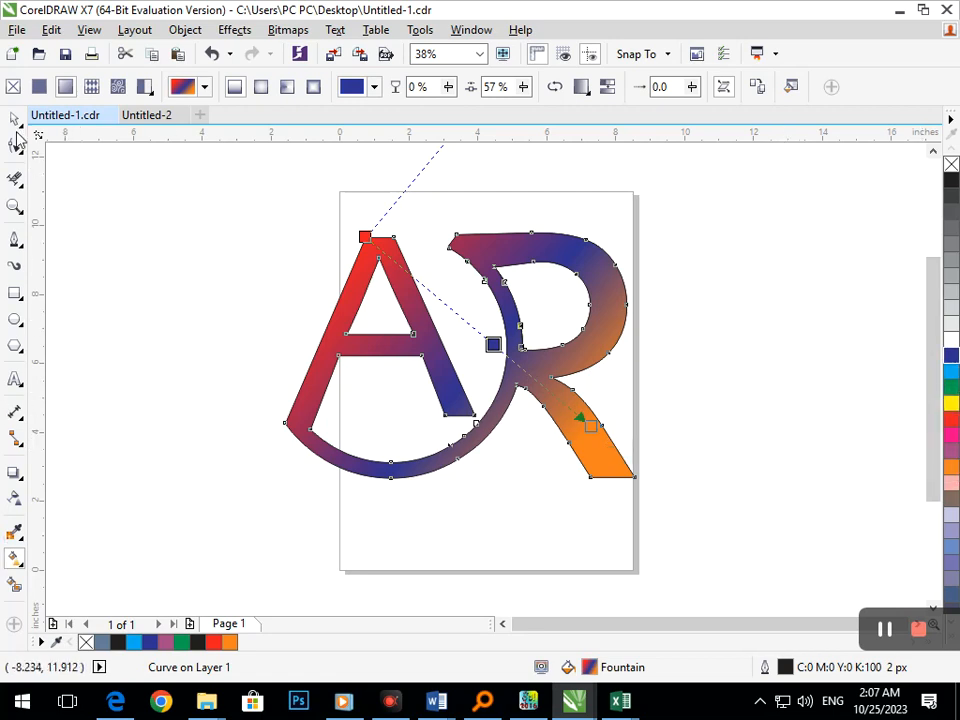
- Move the gradient-filled monogram off the page, just to the right of the original outlines
click(14, 120)
click(313, 153)
drag(487, 511, 690, 478)
click(690, 478)
key(Delete)
click(523, 493)
drag(441, 366, 494, 425)
key(F3)
drag(514, 379, 692, 384)
click(342, 256)
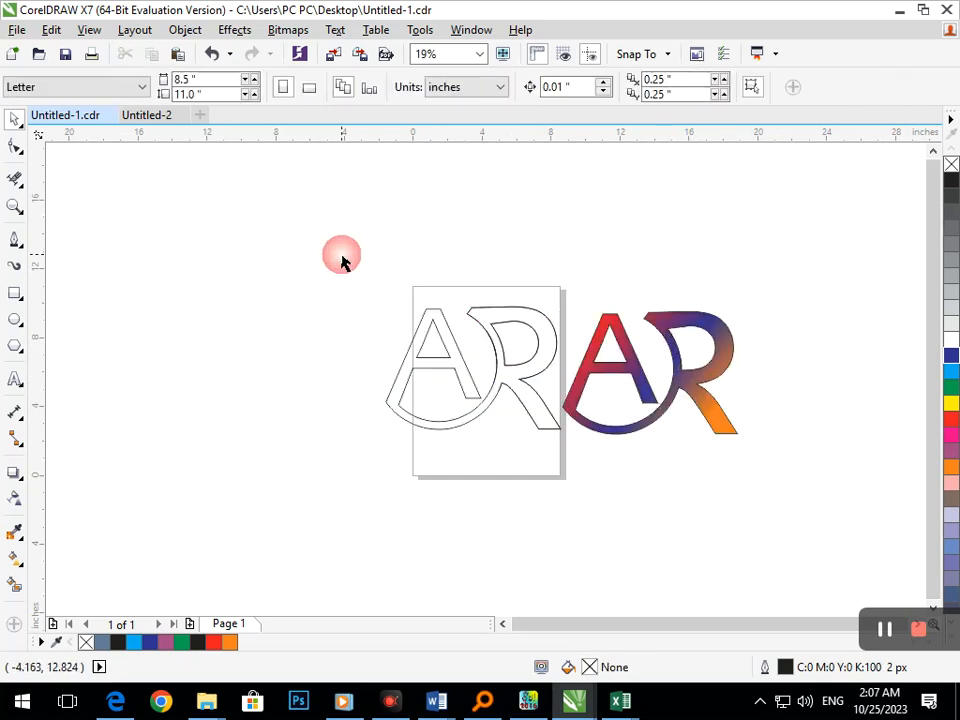
- Delete all the leftover AR outlines on the page
drag(342, 256, 581, 481)
key(Delete)
click(597, 443)
- Move the gradient monogram to the blank area far to the left of the page
drag(567, 400, 267, 364)
key(F3)
drag(439, 363, 189, 301)
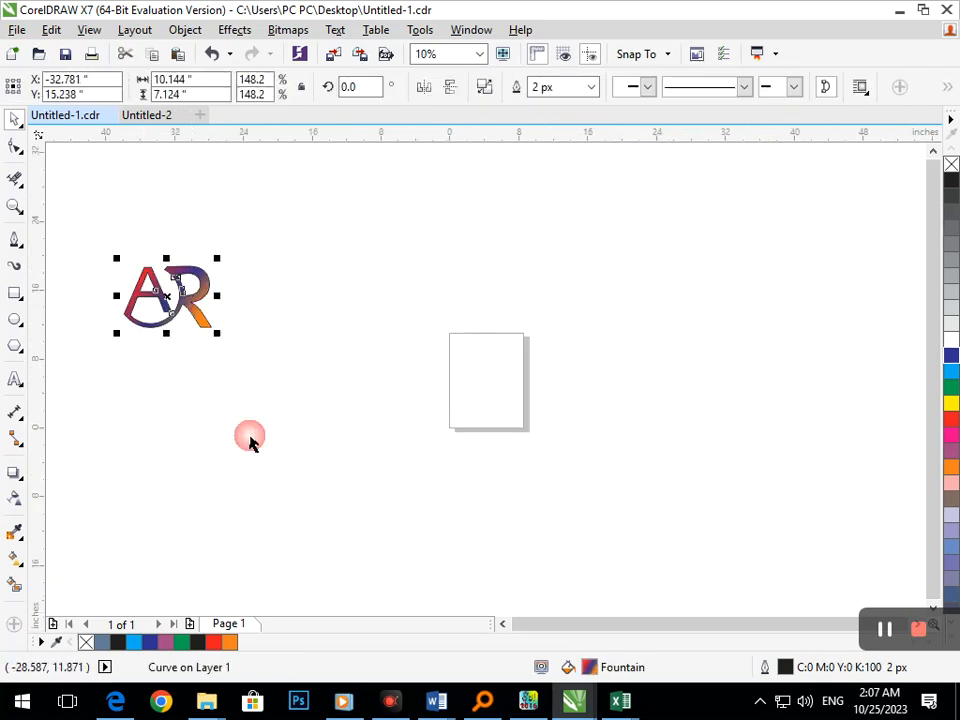
click(250, 440)
key(z)
drag(113, 253, 222, 335)
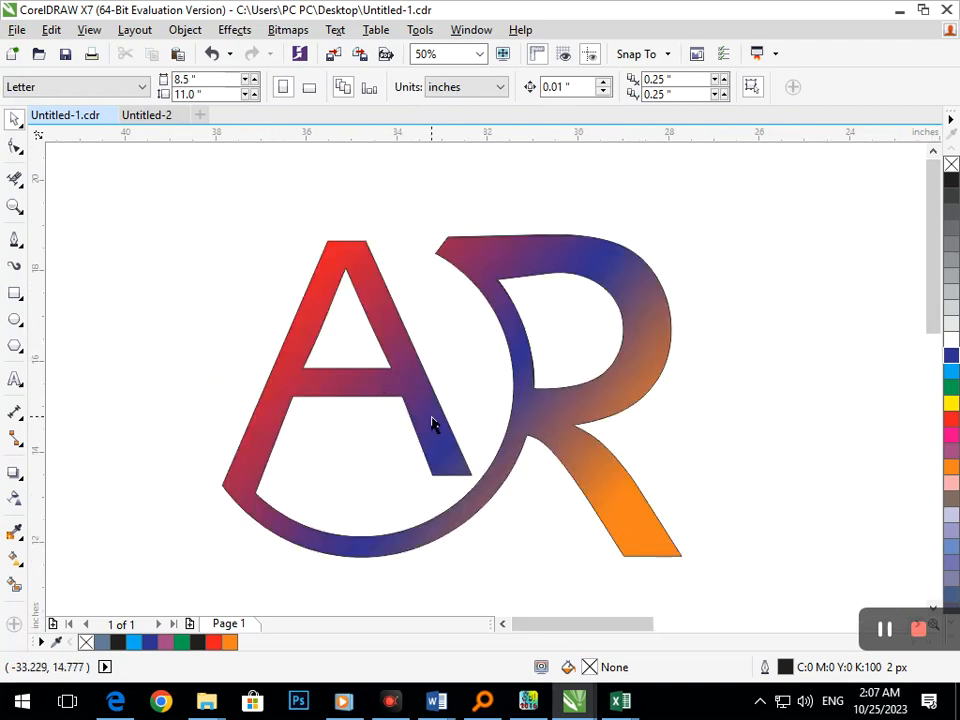
- Shift the monogram slightly up and to the right and scale it down about its centre to 7.314 by 5.136 inches
drag(432, 424, 451, 412)
drag(237, 555, 274, 536)
click(338, 550)
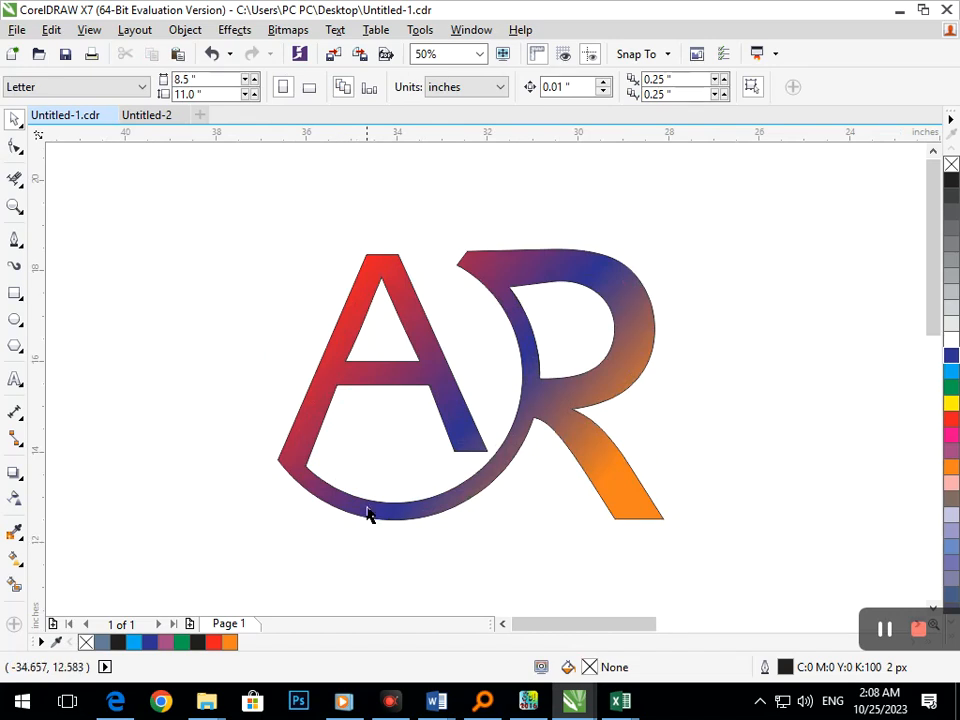
click(367, 513)
drag(272, 527, 300, 523)
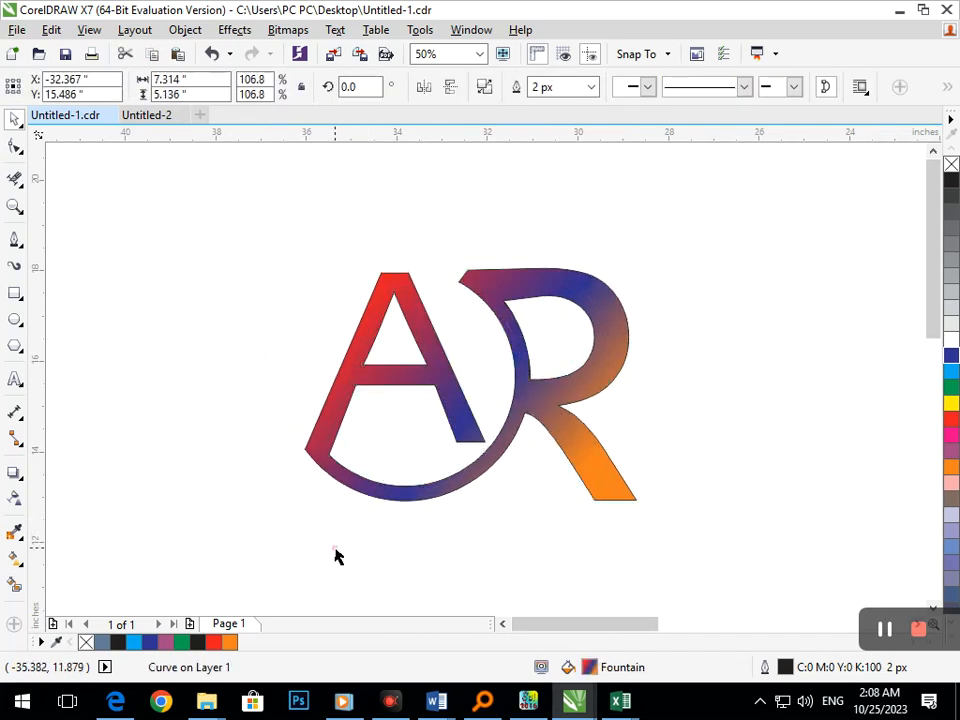
click(335, 556)
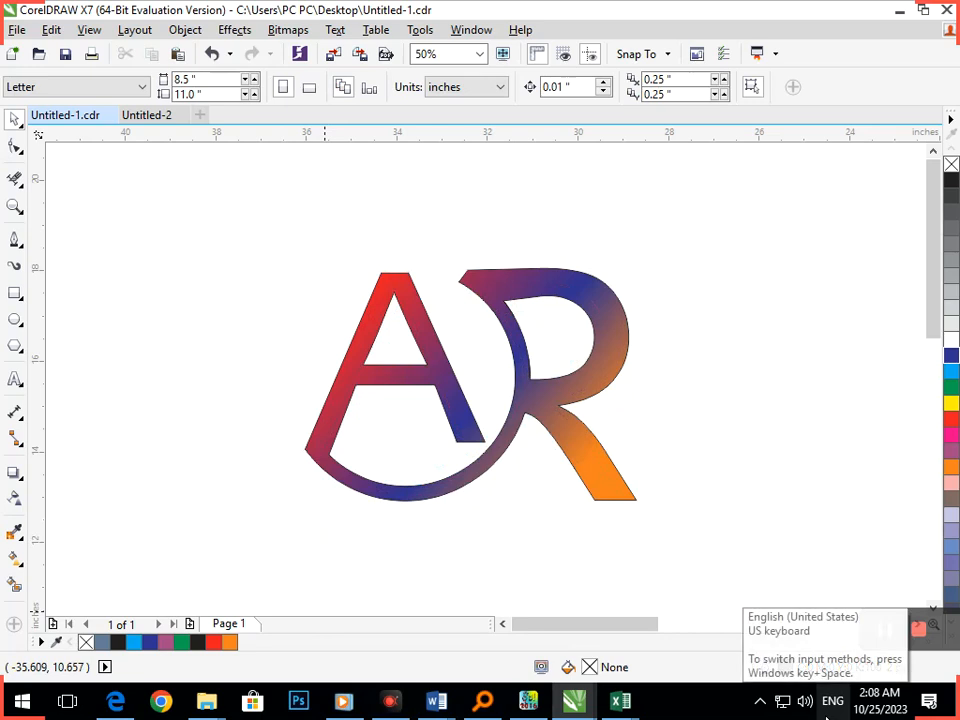